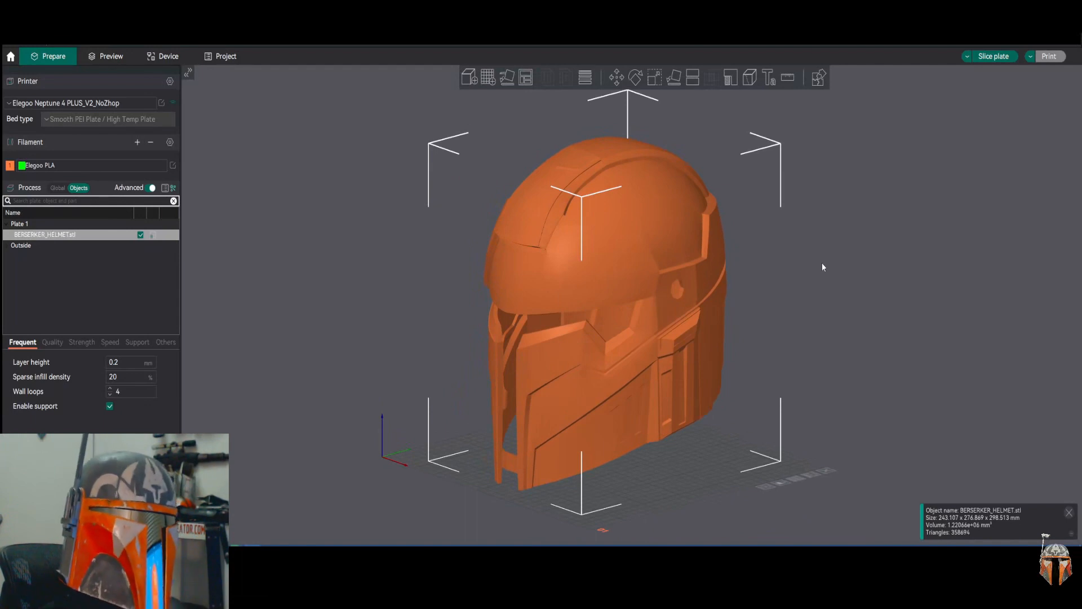
- Examine the helmet model from several angles before cutting it
right_click_drag(851, 243, 818, 247)
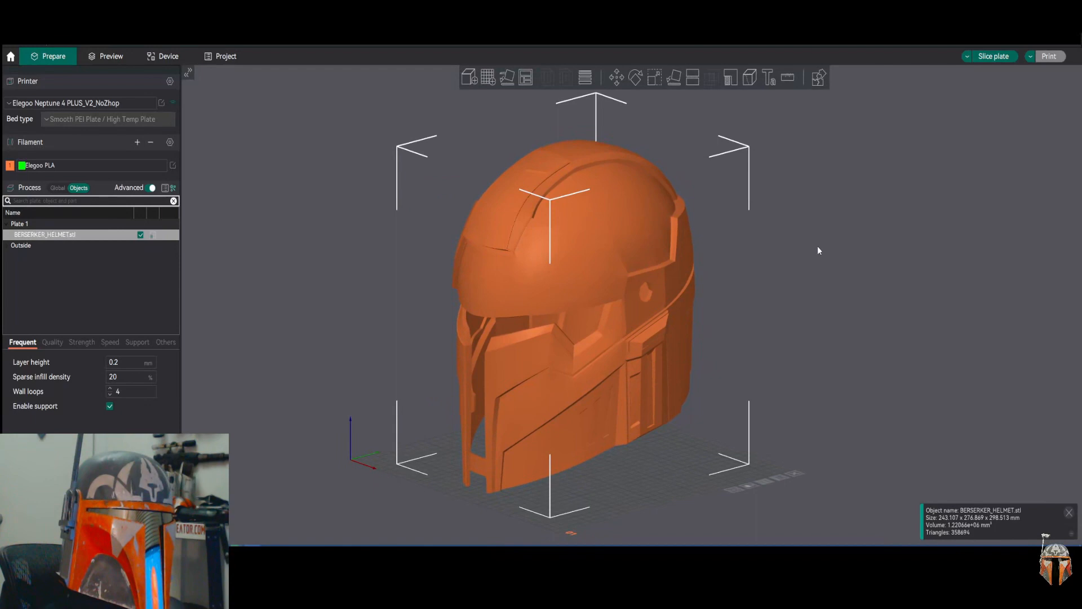
left_click_drag(860, 231, 804, 249)
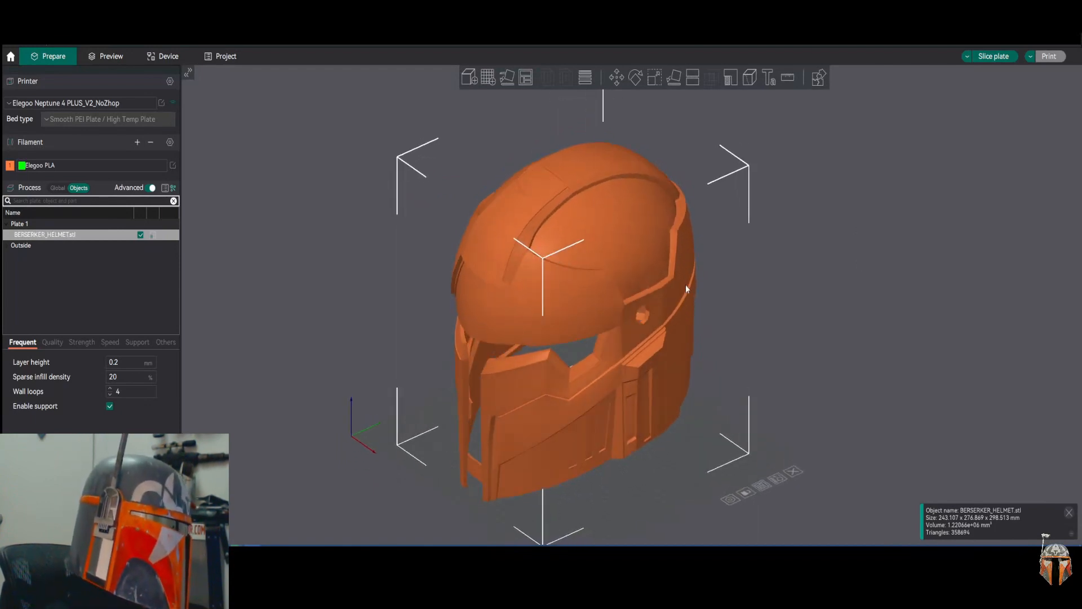
right_click_drag(831, 261, 805, 248)
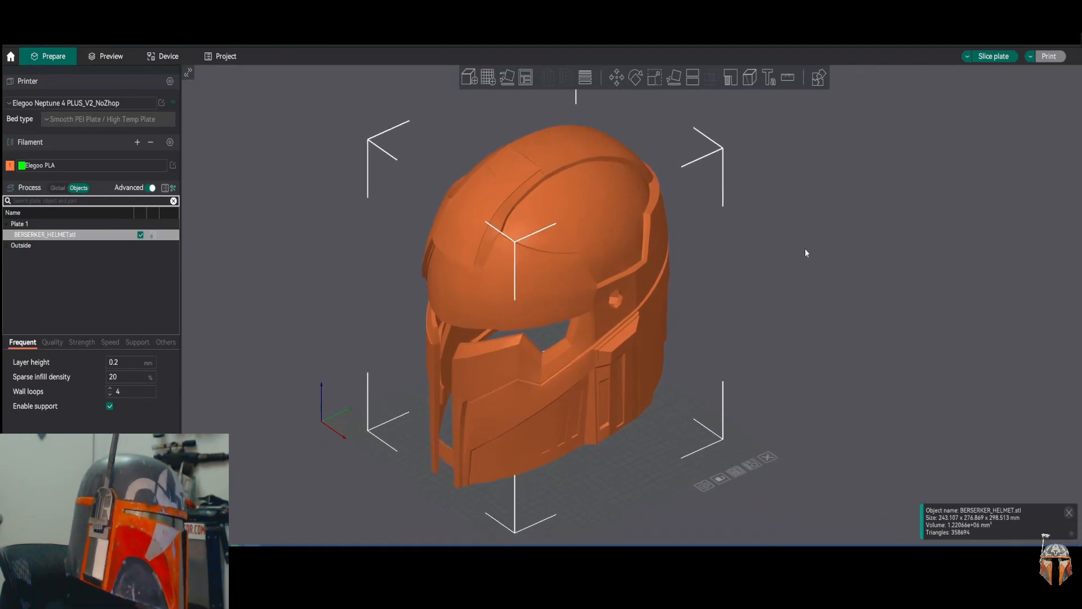
left_click_drag(805, 253, 815, 253)
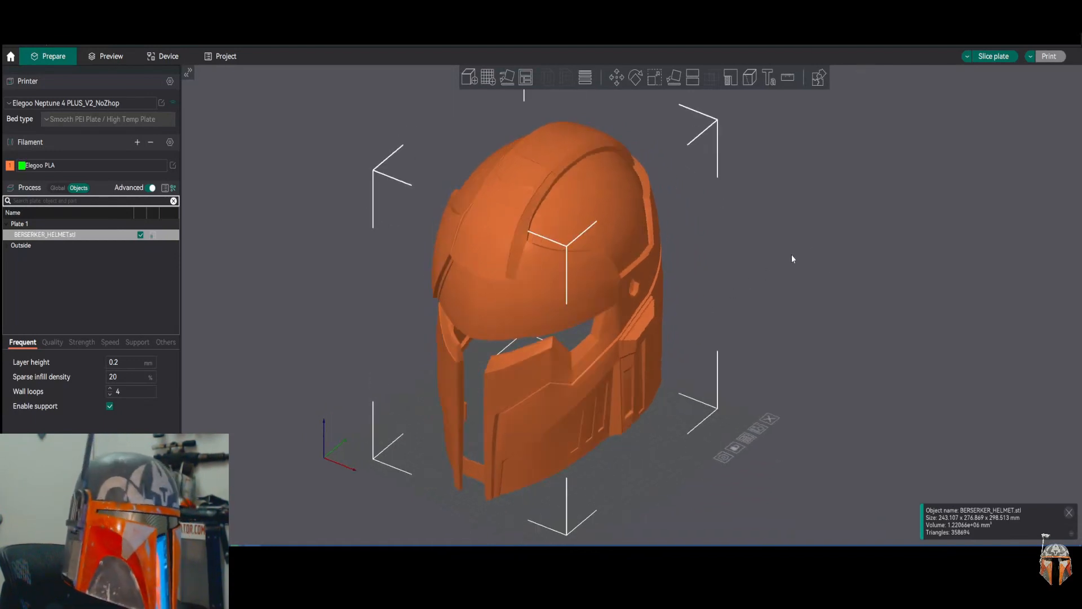
right_click_drag(792, 259, 840, 251)
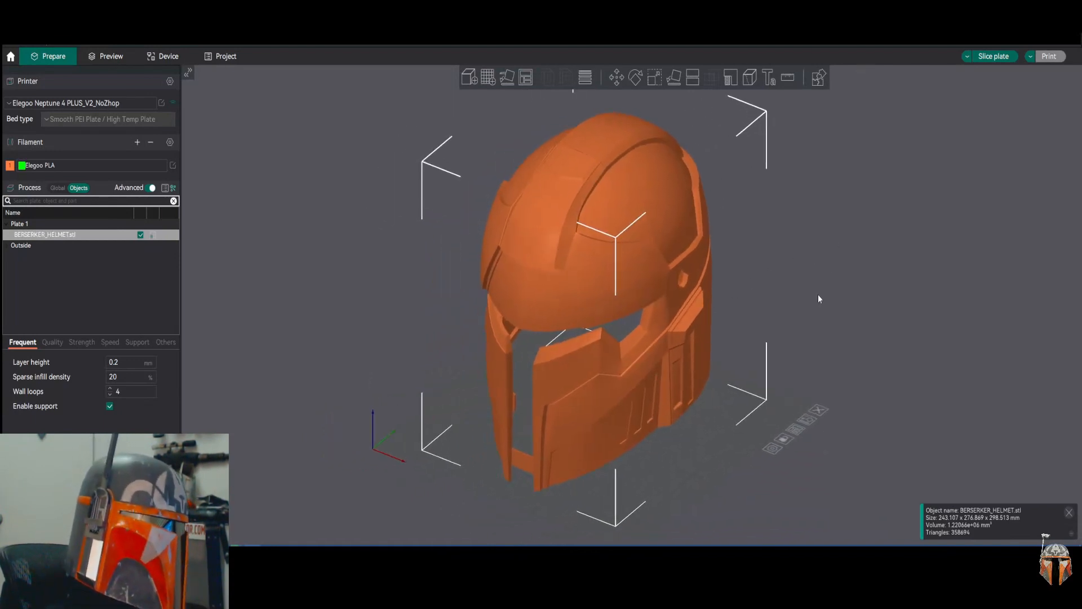
right_click_drag(819, 299, 833, 283)
left_click_drag(857, 302, 836, 294)
right_click_drag(835, 294, 841, 289)
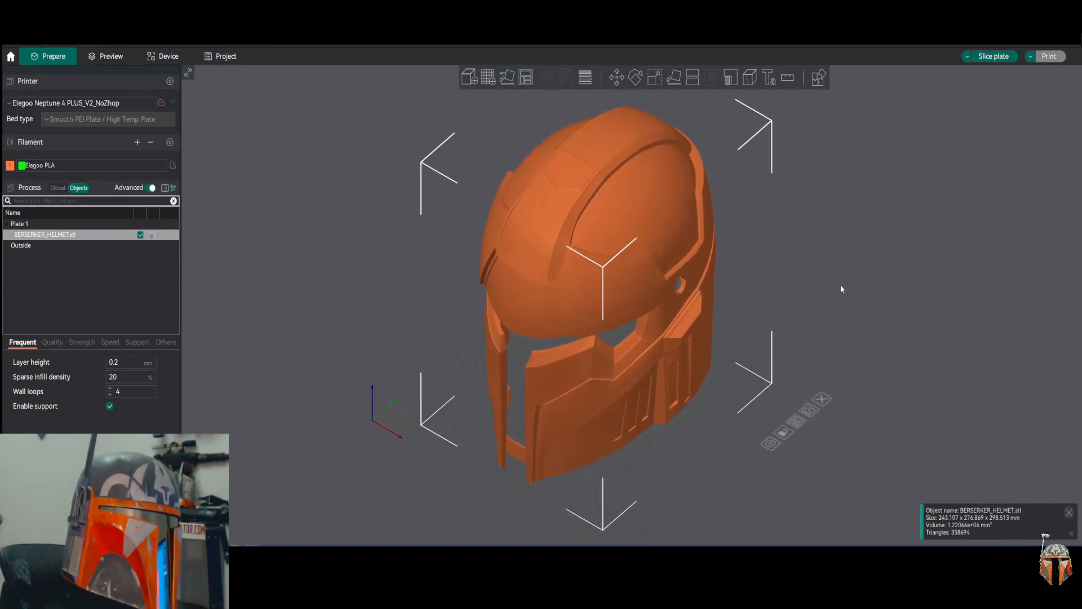
left_click_drag(792, 221, 834, 242)
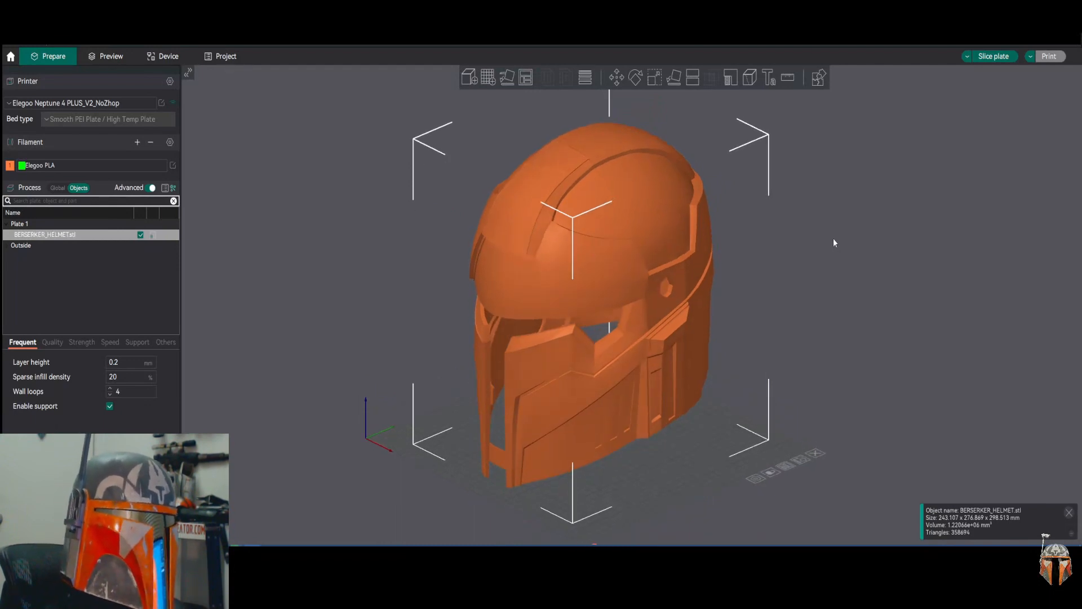
left_click_drag(833, 243, 833, 248)
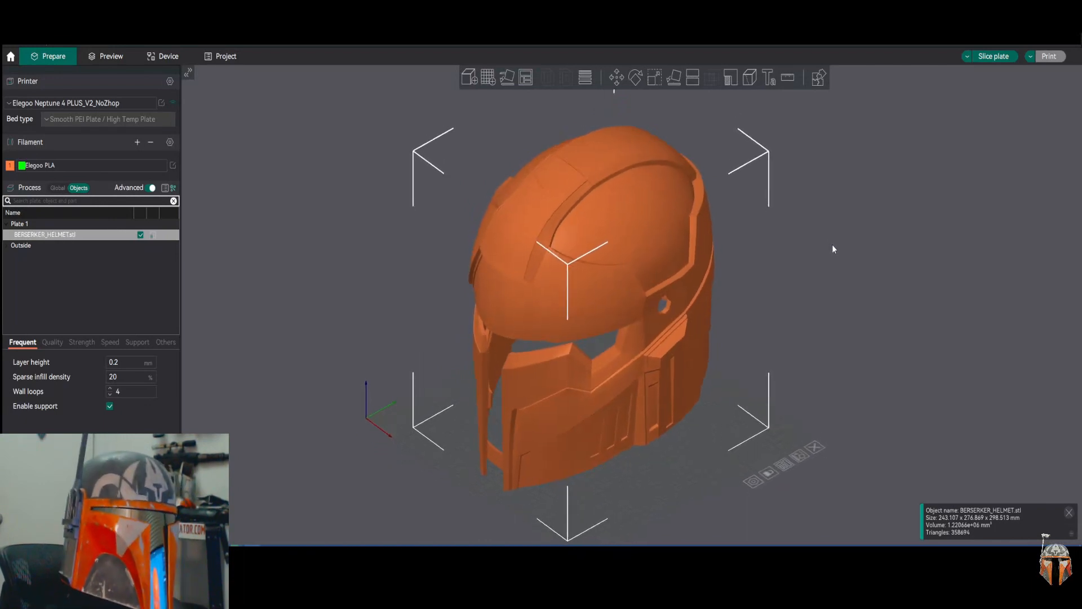
- Start the Cut tool on the helmet and examine the vertical cut plane dividing its front and back
left_click(693, 79)
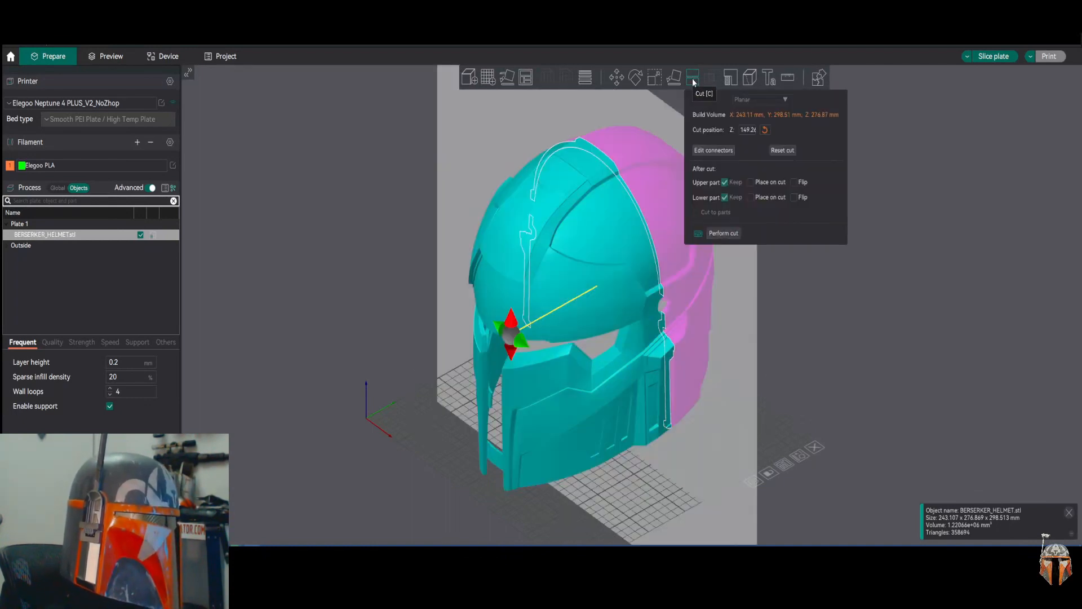
right_click_drag(803, 299, 701, 297)
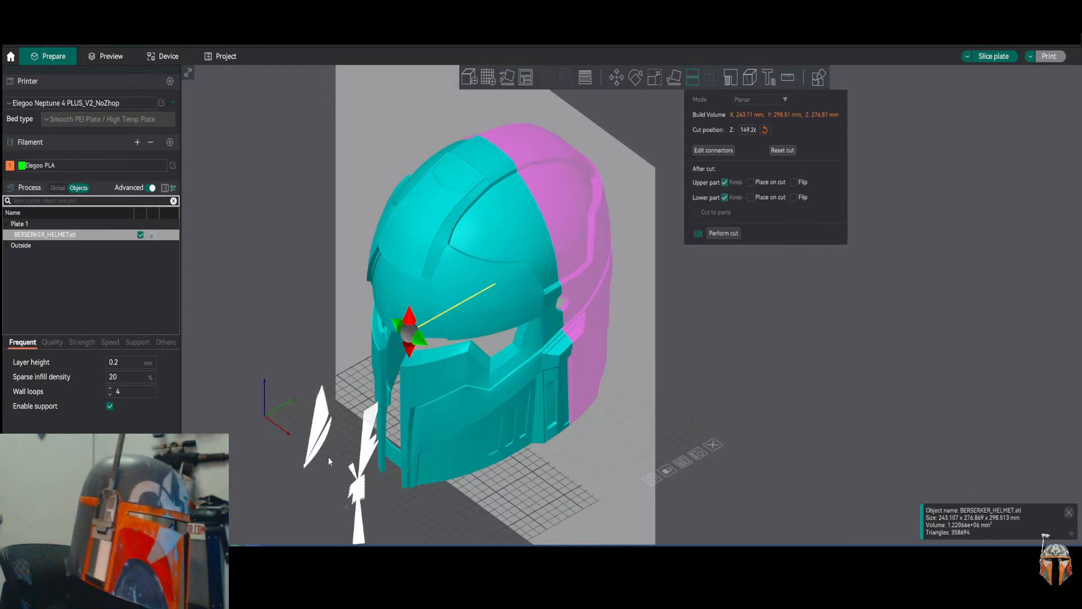
right_click_drag(757, 329, 764, 355)
left_click_drag(763, 354, 782, 366)
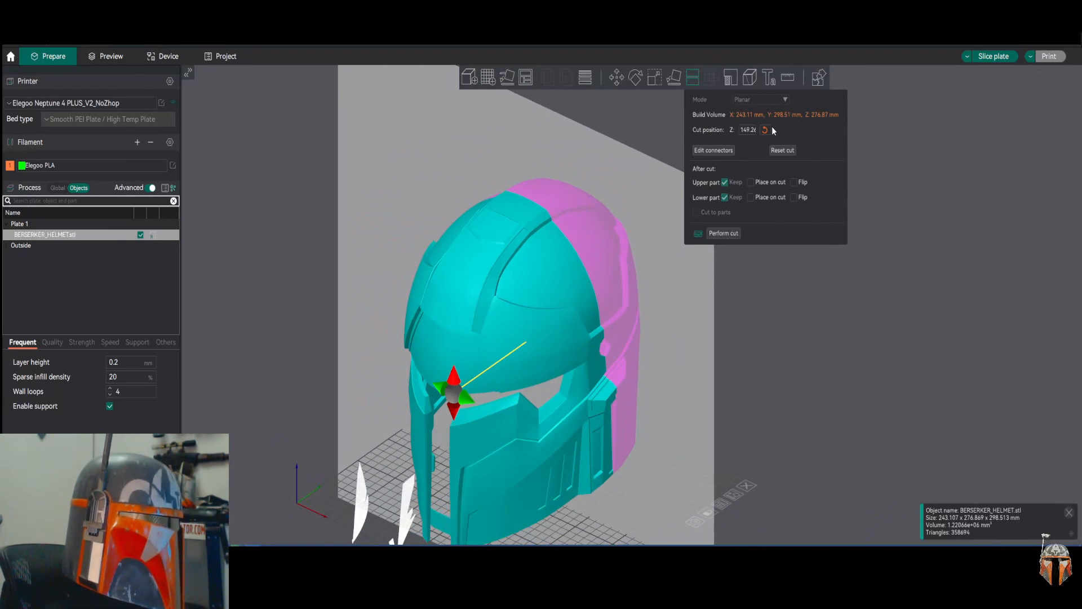
left_click_drag(787, 297, 761, 276)
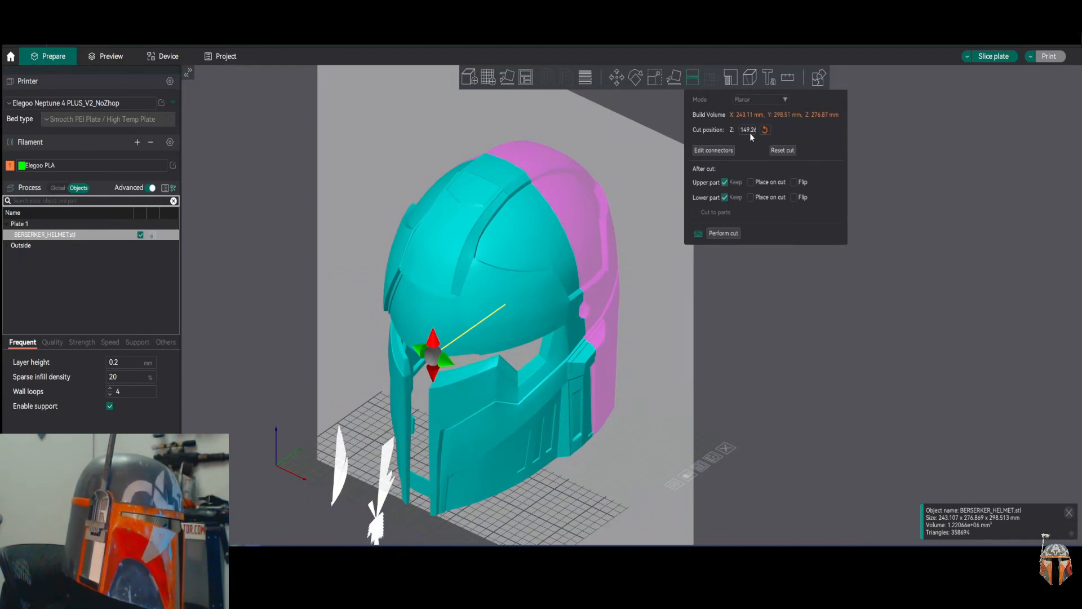
mouse_move(767, 298)
left_mouse_down()
mouse_move(763, 327)
mouse_move(737, 314)
mouse_move(759, 316)
left_mouse_up()
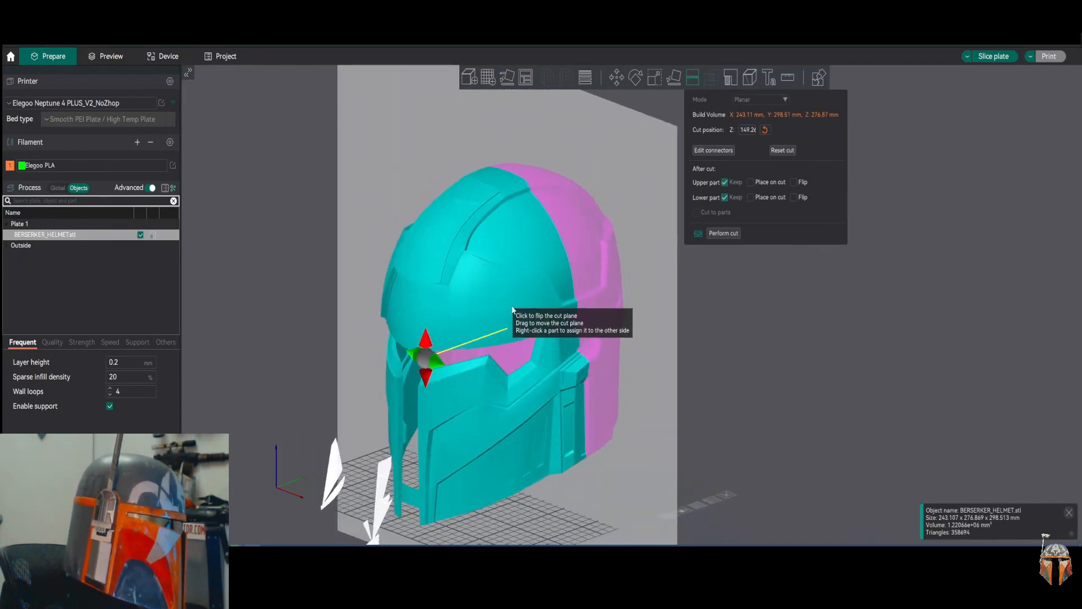
mouse_move(782, 332)
left_mouse_down()
mouse_move(781, 319)
mouse_move(765, 333)
left_mouse_up()
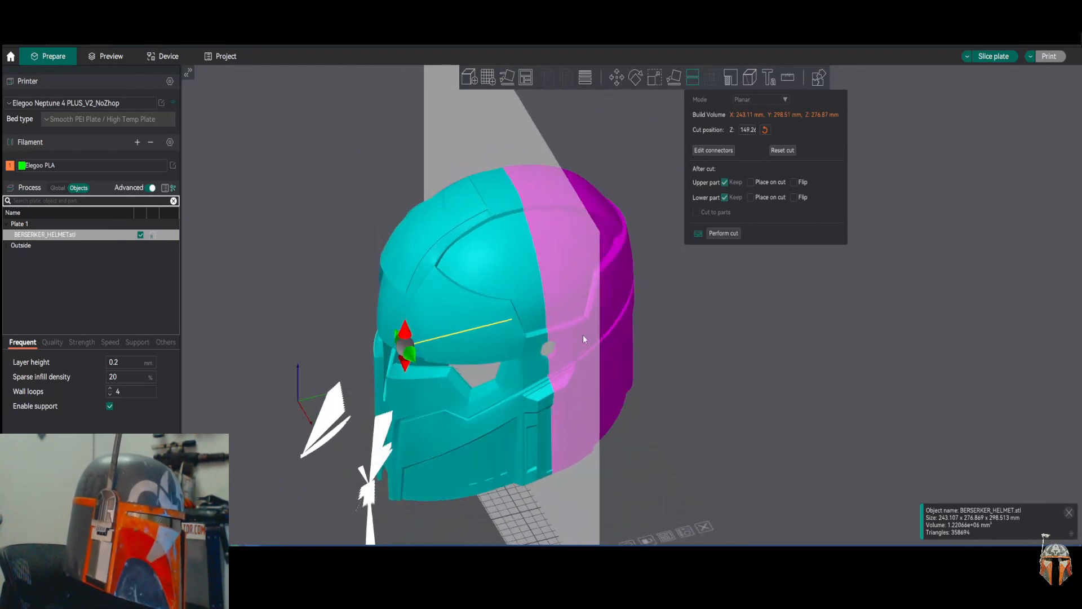
right_click_drag(761, 361, 786, 327)
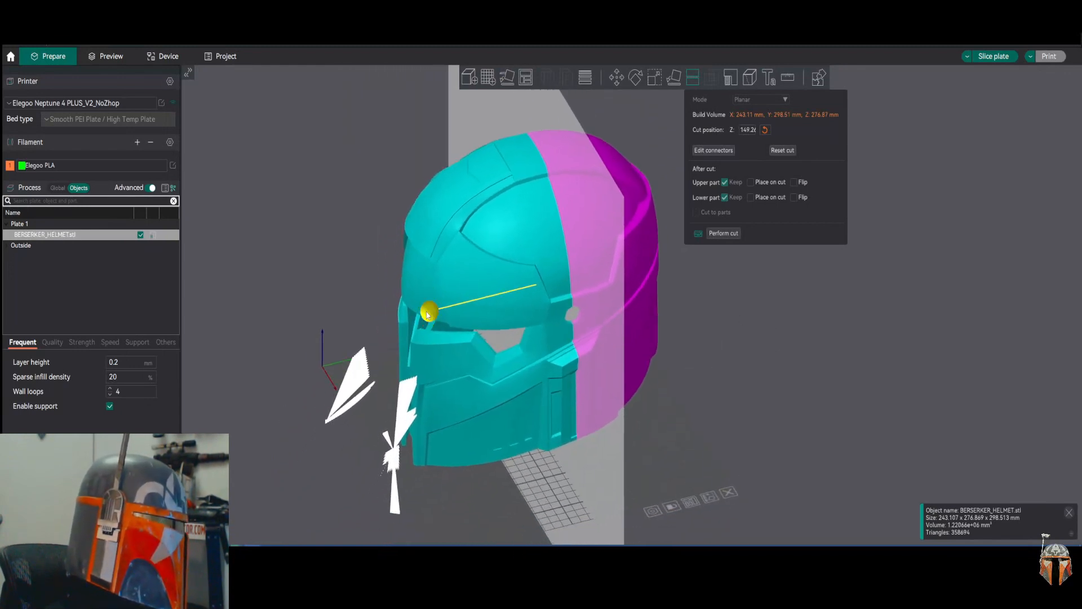
mouse_move(429, 316)
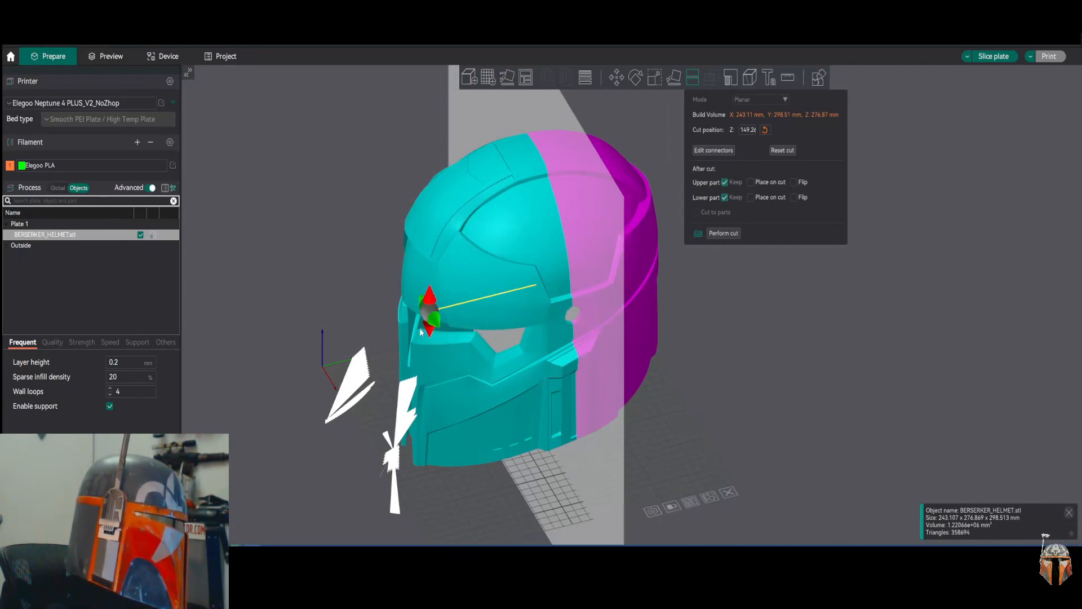
left_click_drag(427, 311, 434, 331)
mouse_move(709, 360)
left_mouse_down()
mouse_move(719, 347)
mouse_move(687, 363)
mouse_move(709, 343)
left_mouse_up()
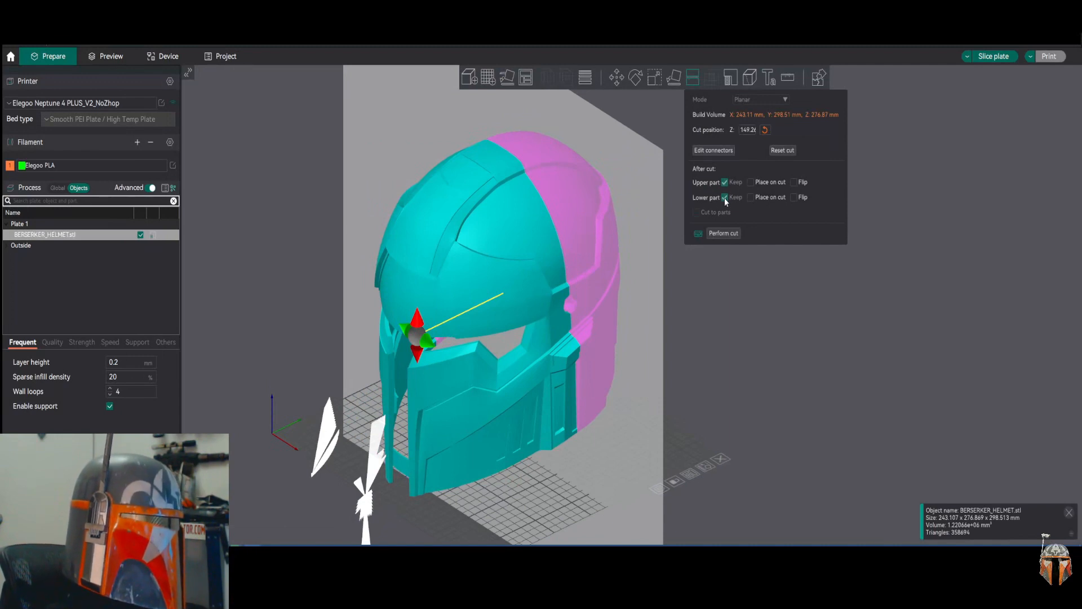
left_click_drag(717, 280, 745, 281)
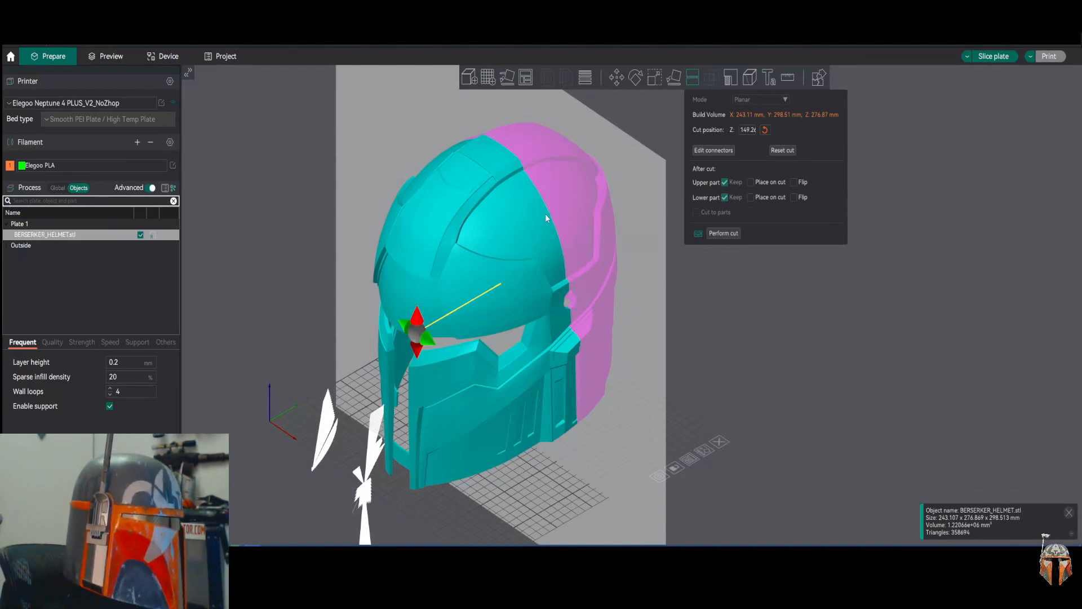
left_click_drag(797, 351, 739, 290)
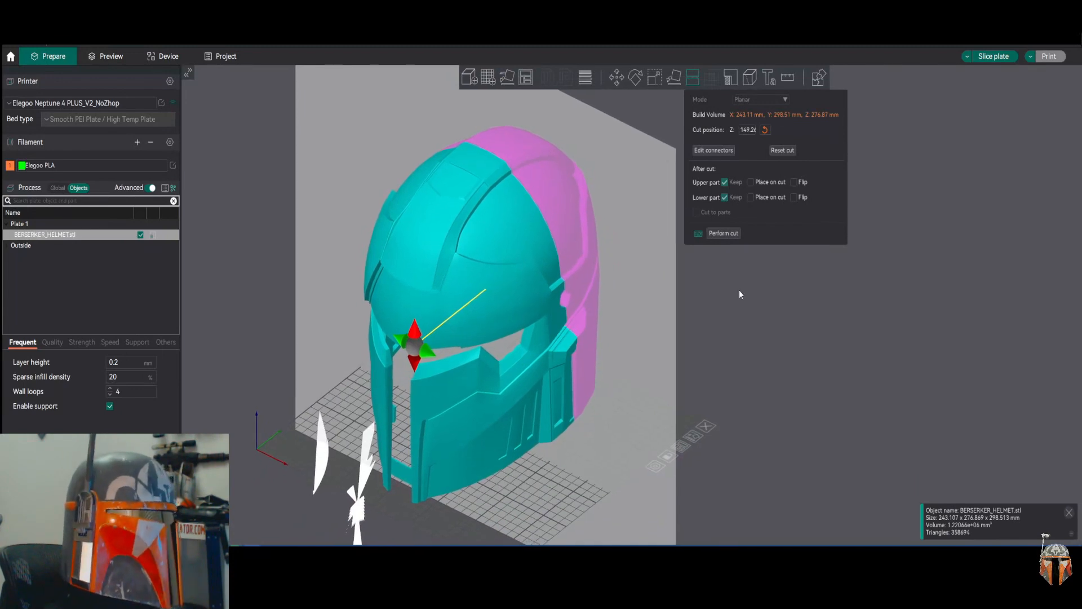
left_click_drag(739, 290, 769, 290)
- Try cutting the helmet along the vertical plane with its existing connectors, and undo the cut
left_click(724, 233)
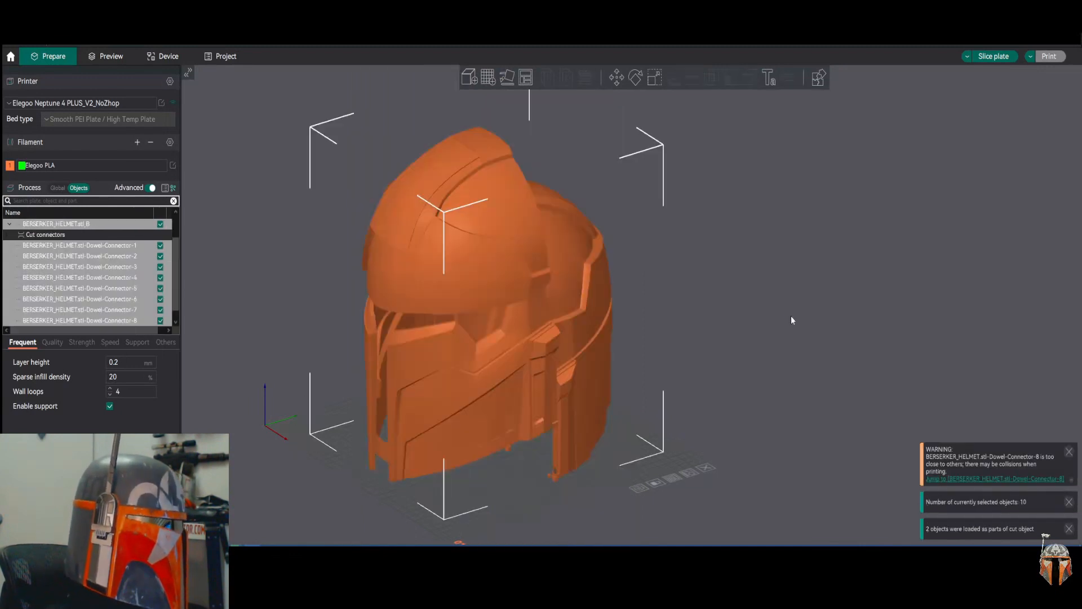
left_click_drag(772, 282, 731, 296)
scroll(710, 313, "up", 5)
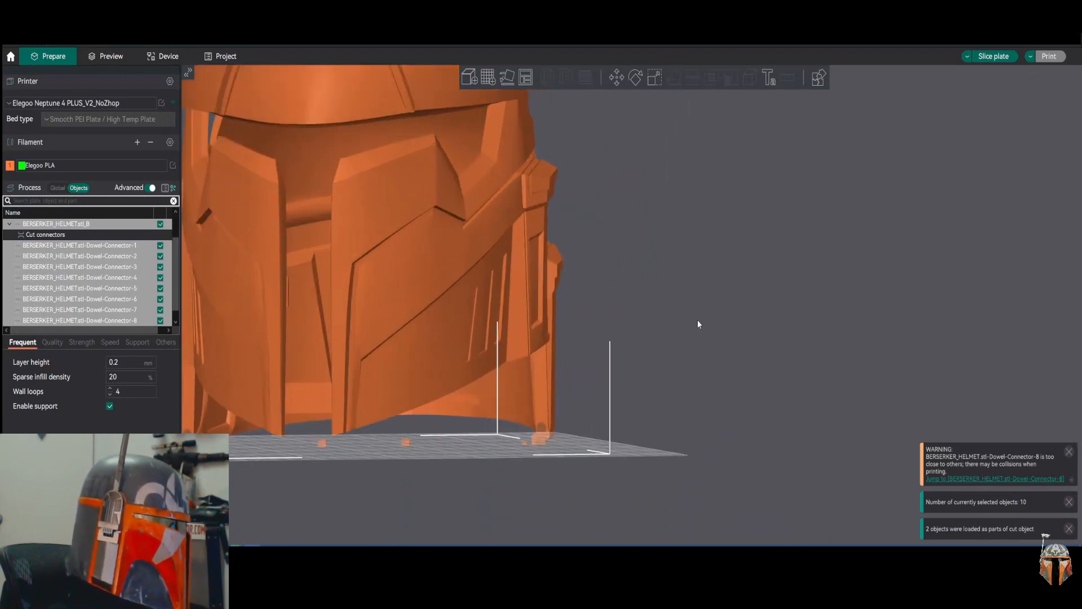
right_click_drag(697, 321, 788, 261)
left_click_drag(788, 260, 779, 289)
scroll(775, 284, "down", 3)
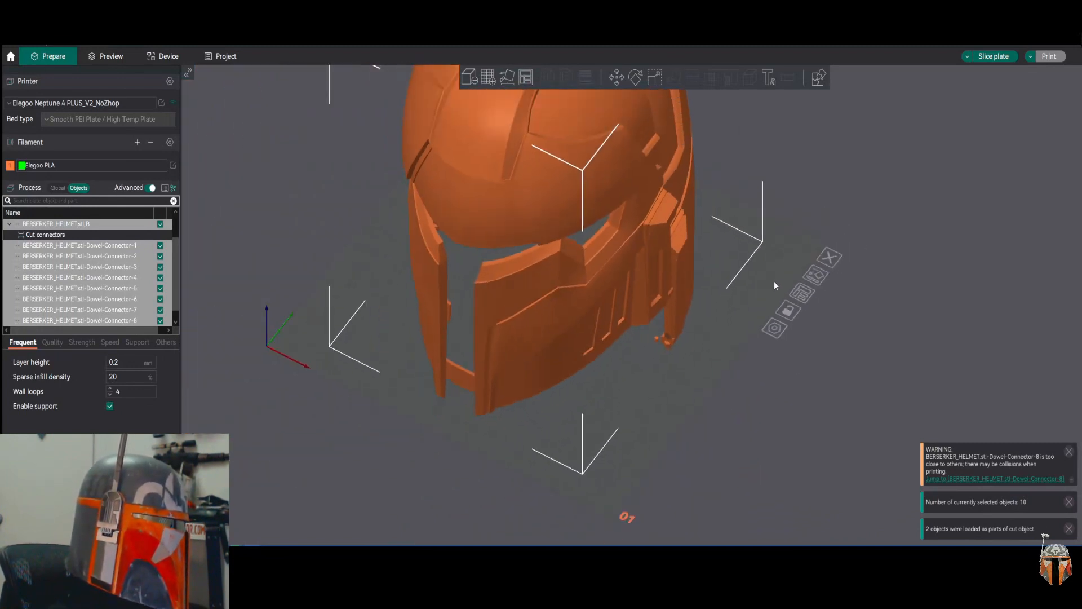
scroll(771, 283, "down", 2)
scroll(754, 293, "up", 1)
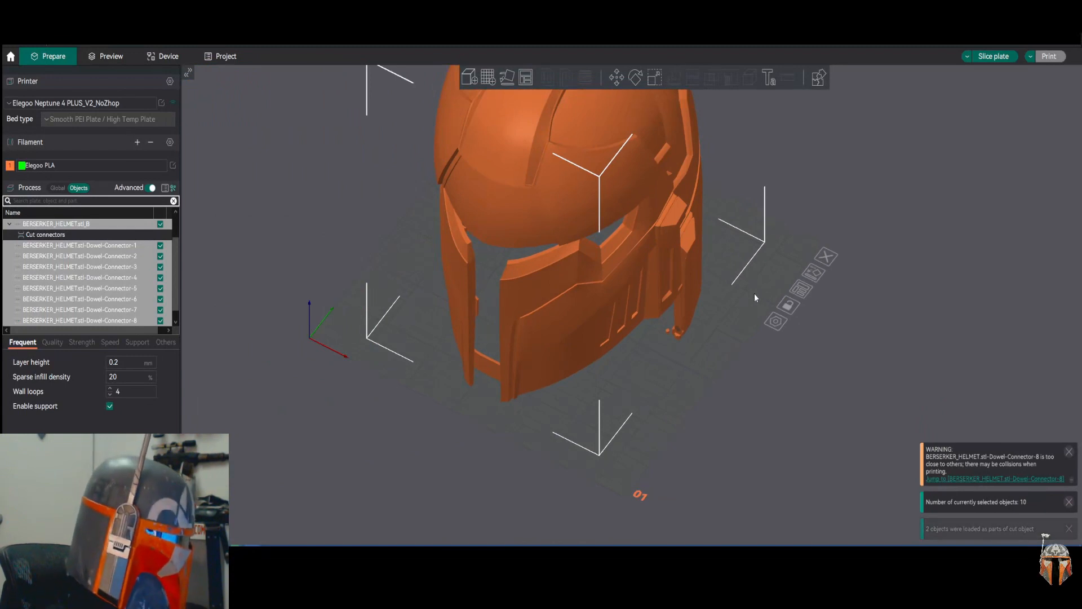
key("ctrl+z")
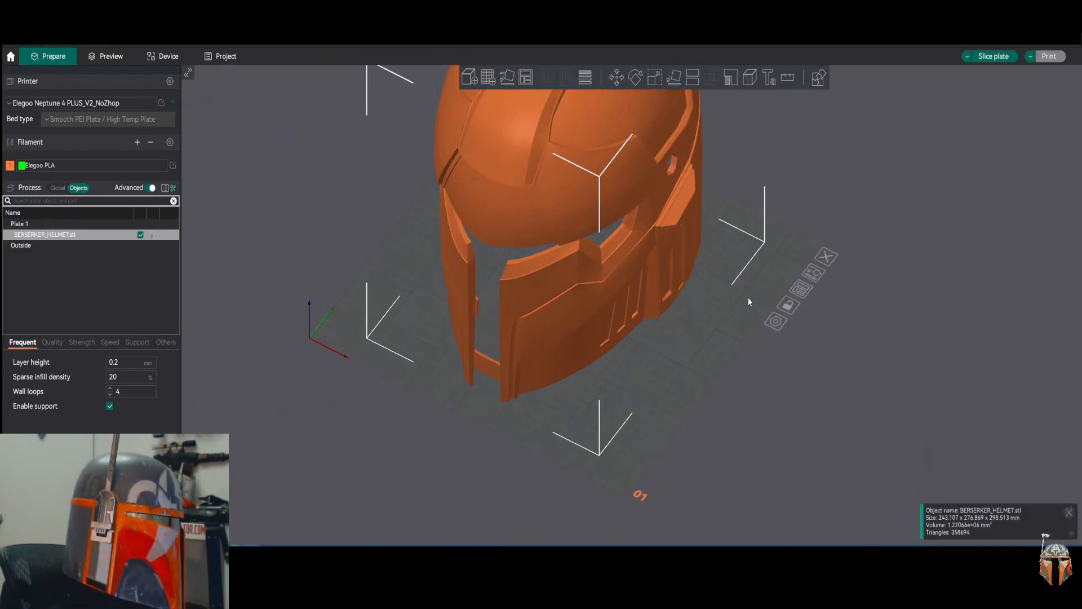
- Remove all existing connectors from the helmet's cut plane and leave connector editing
left_click(697, 81)
right_click_drag(864, 224, 759, 327)
left_click(722, 151)
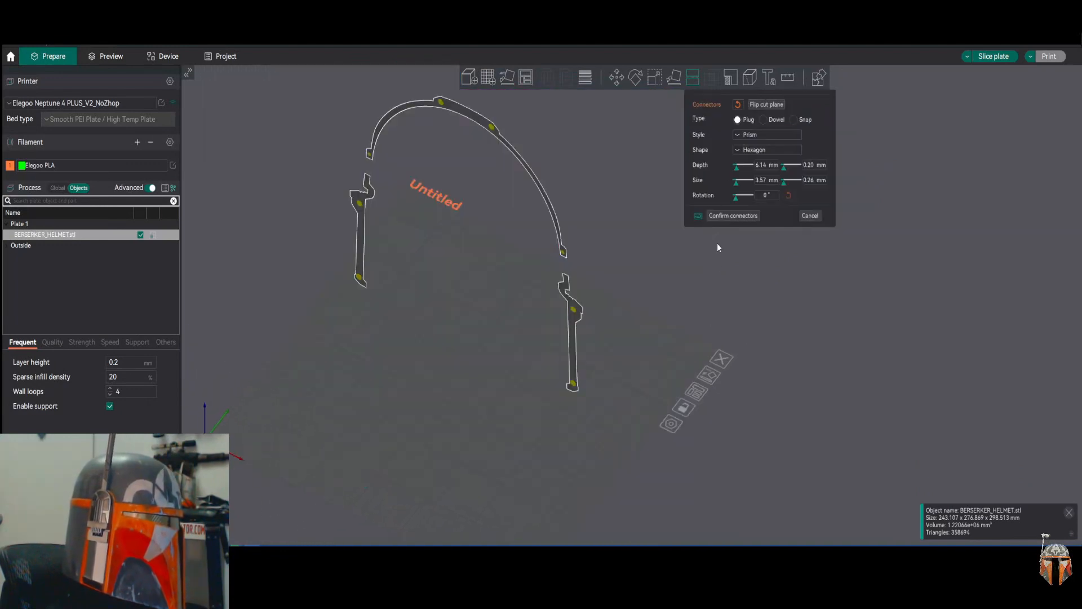
left_click(732, 217)
left_click(718, 151)
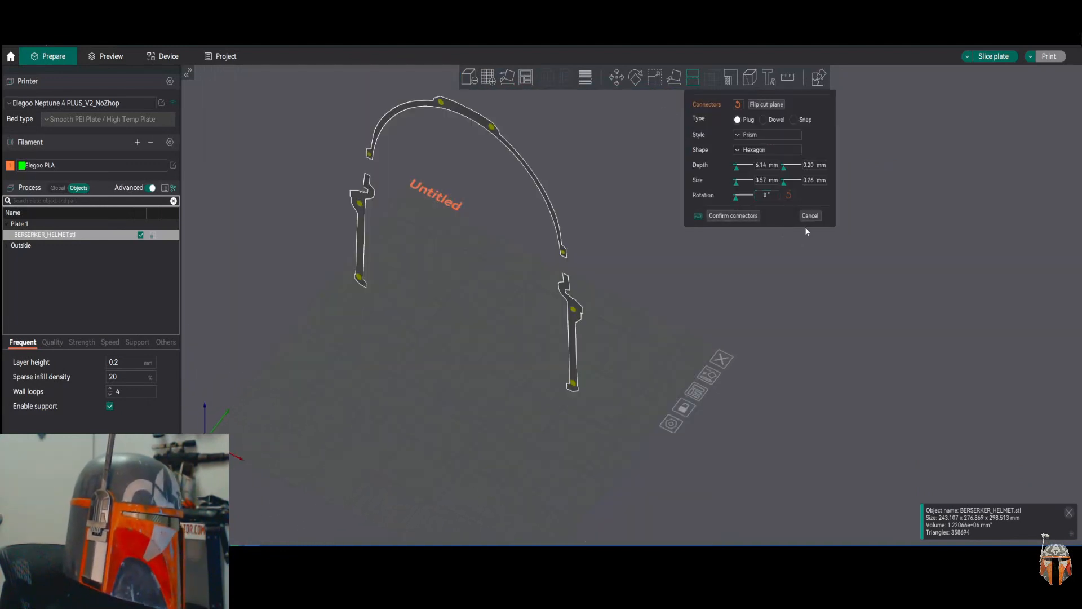
left_click(737, 105)
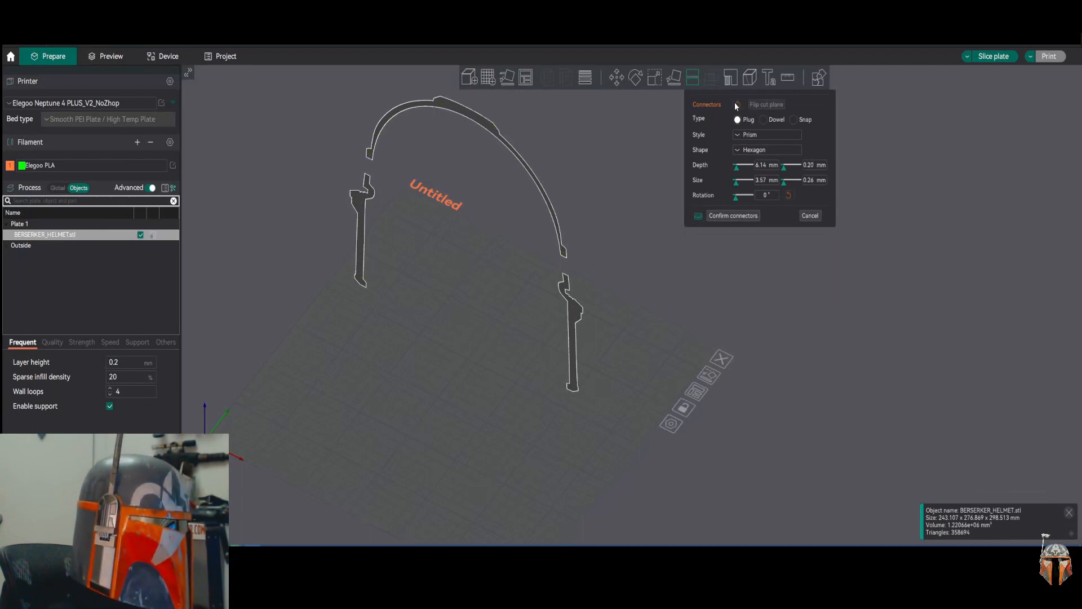
right_click_drag(644, 176, 641, 235)
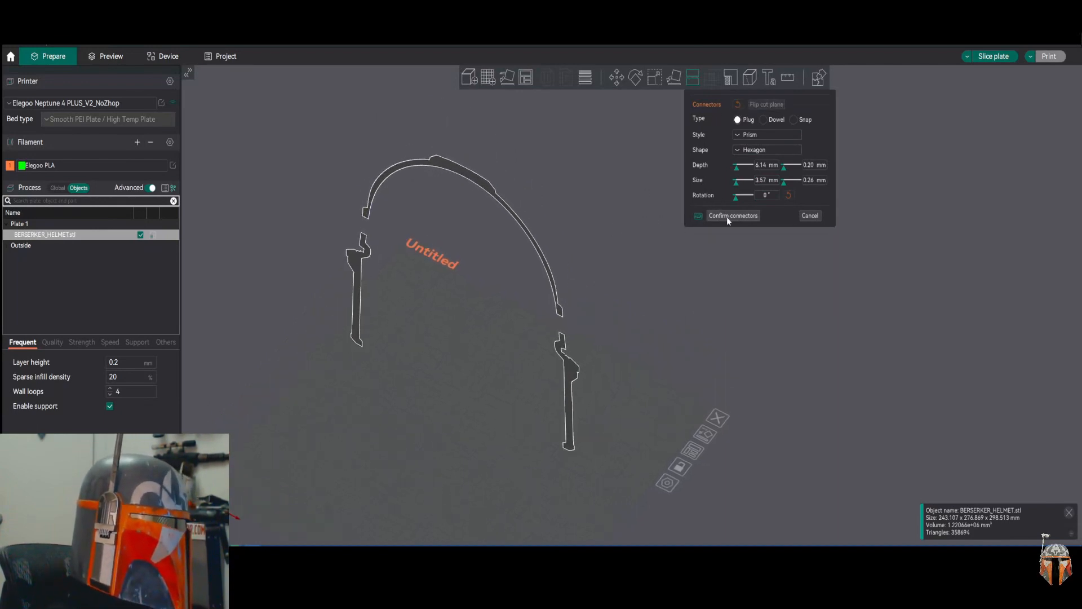
left_click(809, 216)
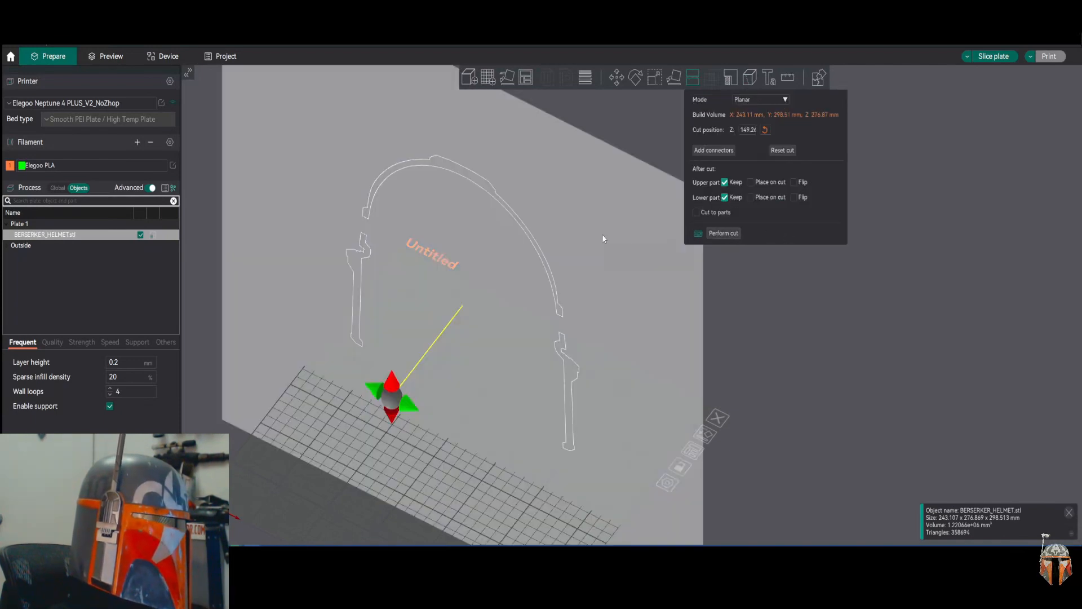
- Cut the helmet into front and back parts with a planar cut without connectors, keeping both parts
scroll(601, 235, "down", 2)
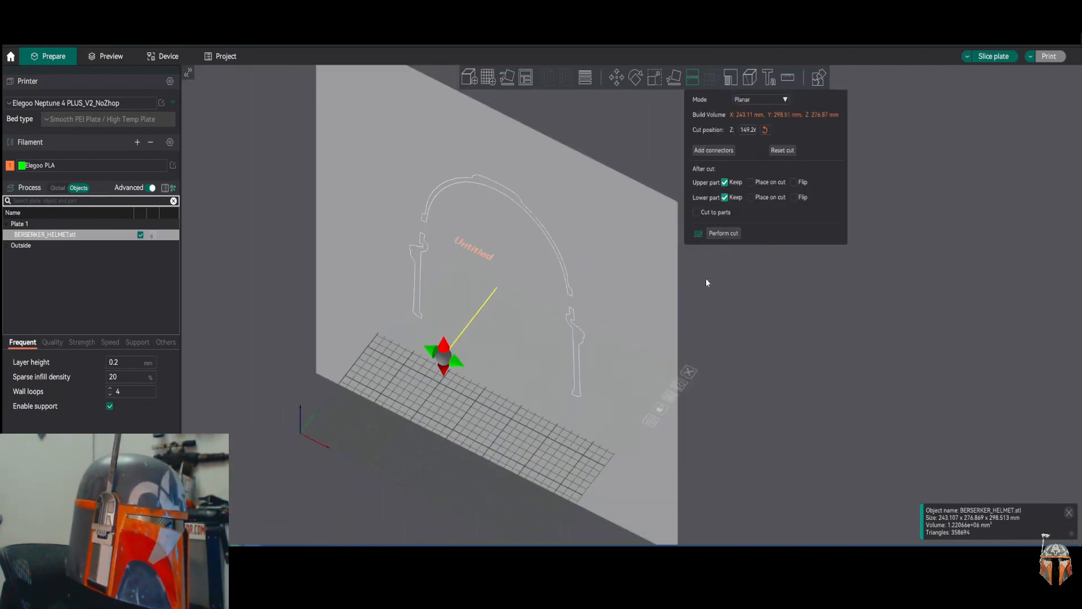
left_click(617, 79)
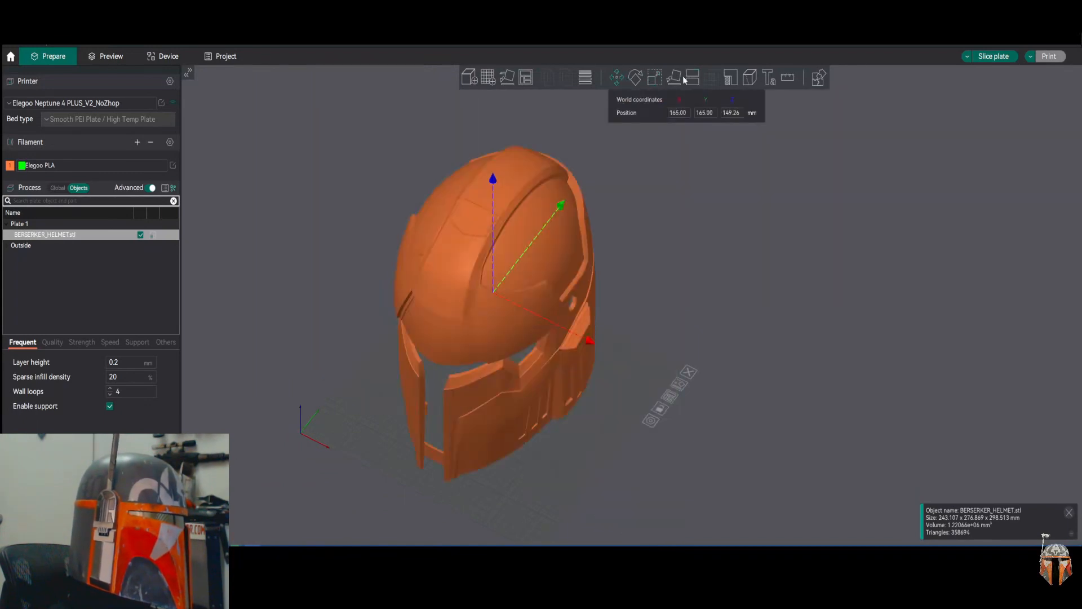
left_click(693, 78)
left_click_drag(770, 298, 709, 259)
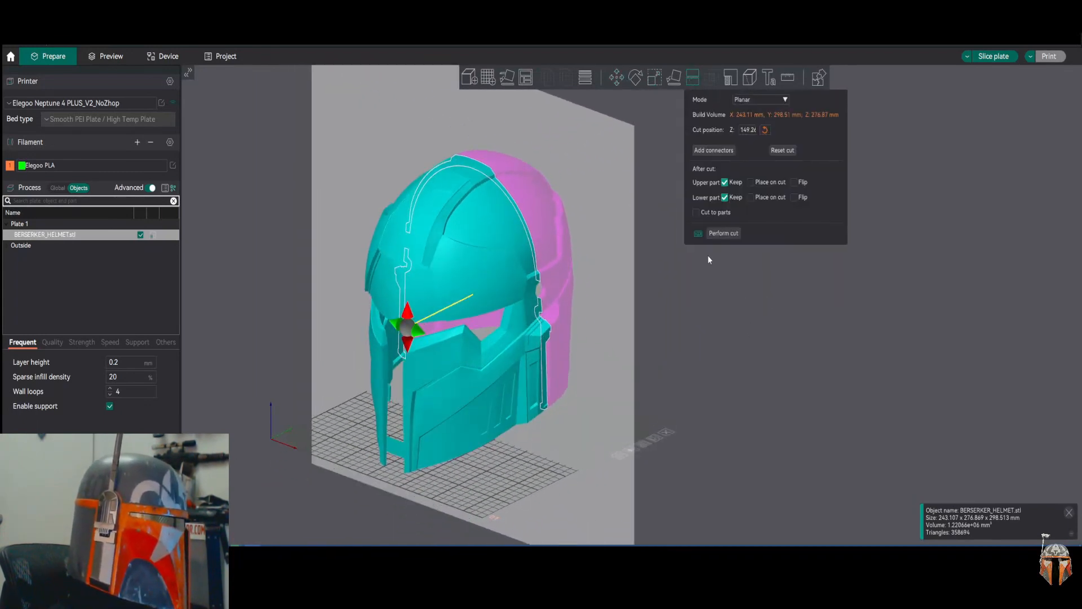
left_click(722, 233)
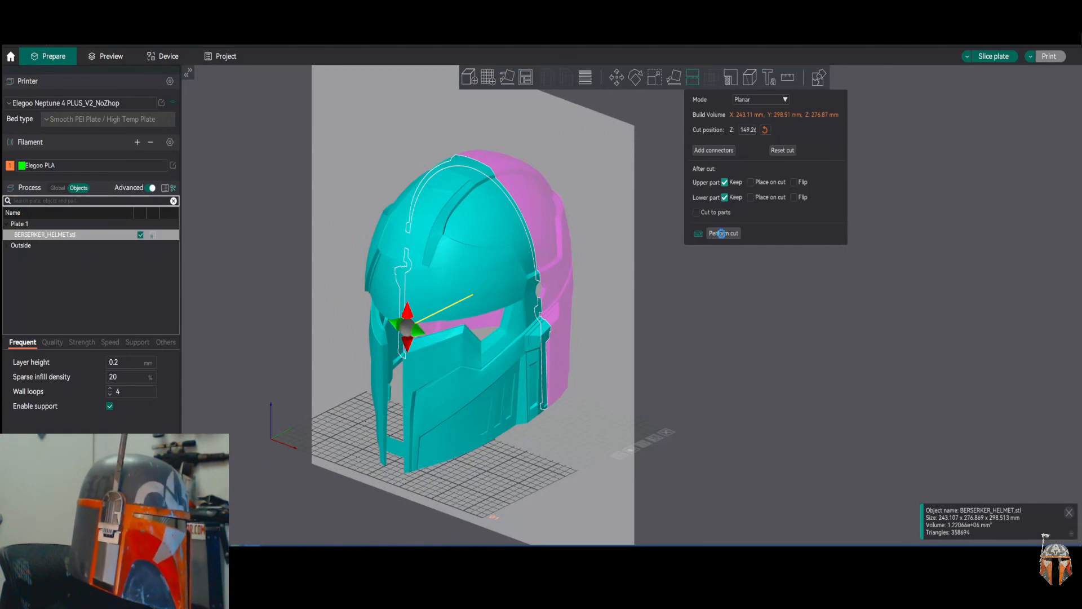
- Examine the two separated helmet parts and their cut edges from several angles
mouse_move(735, 299)
left_mouse_down()
mouse_move(774, 303)
mouse_move(756, 294)
mouse_move(742, 307)
left_mouse_up()
scroll(697, 323, "up", 5)
scroll(699, 323, "down", 5)
left_click_drag(771, 261, 698, 250)
scroll(698, 244, "up", 3)
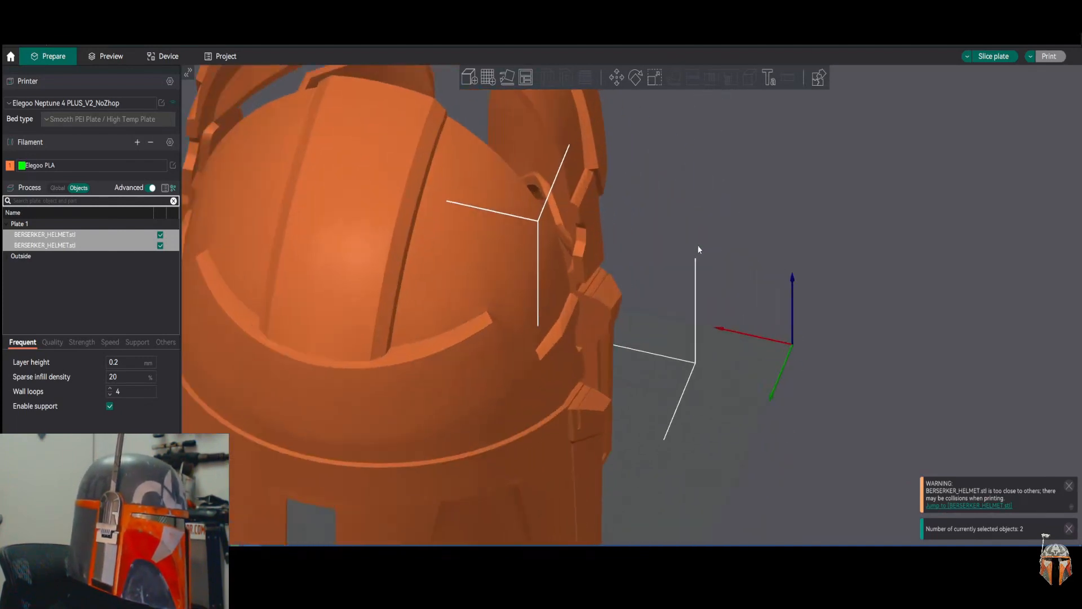
scroll(621, 237, "down", 5)
left_click_drag(329, 265, 175, 270)
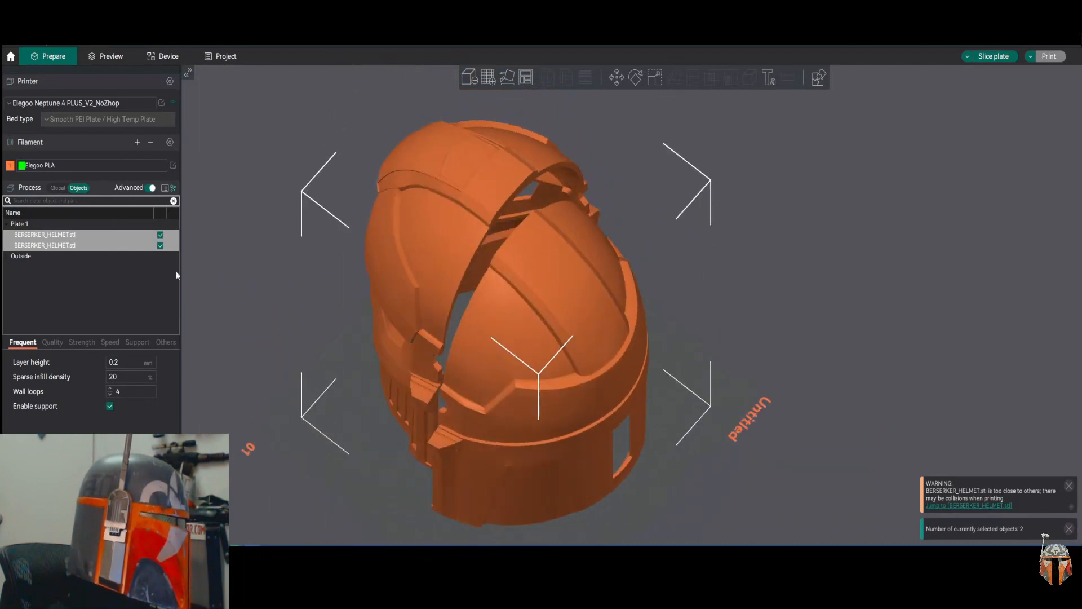
- Select the rear and front helmet parts in turn and inspect each one individually
left_click(78, 247)
scroll(760, 300, "up", 4)
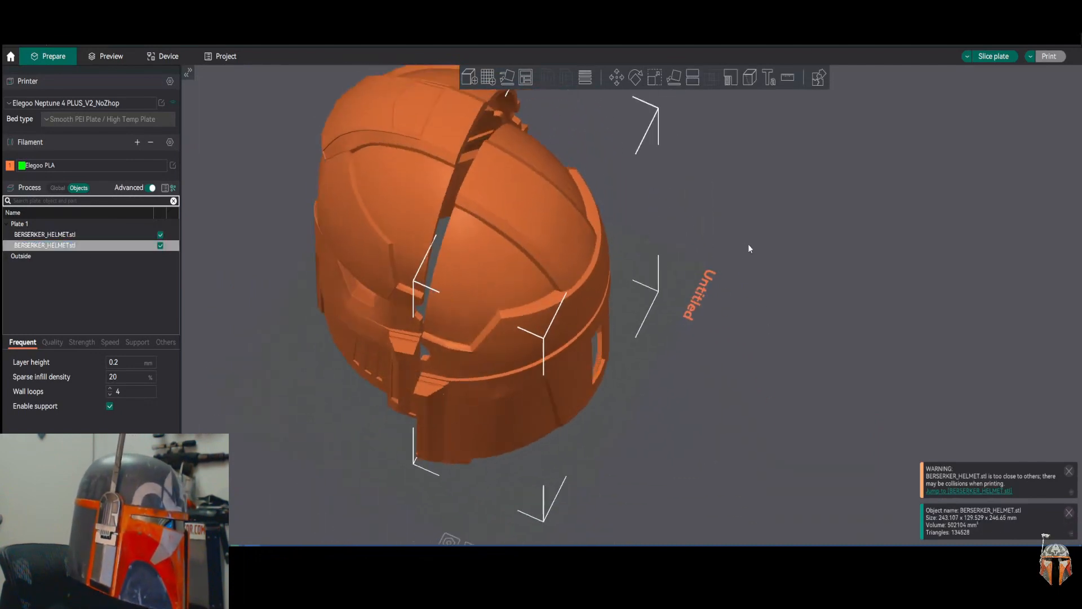
left_click_drag(750, 244, 756, 244)
left_click_drag(525, 293, 551, 289)
left_click_drag(686, 303, 756, 314)
left_click(531, 308)
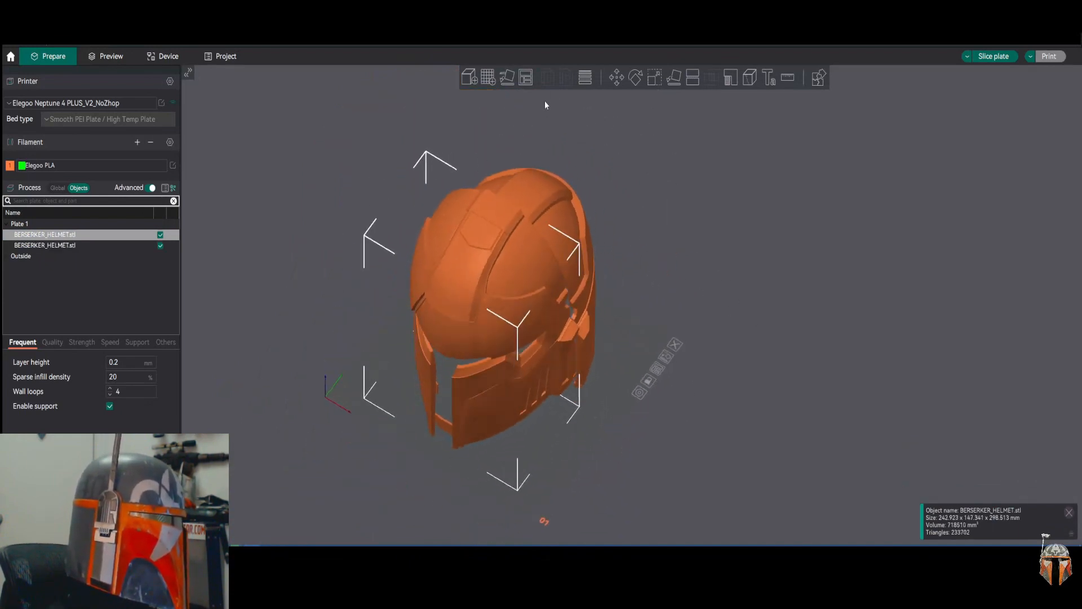
- Add three empty build plates beside the helmet's plate and select the rear helmet part
left_click(488, 77)
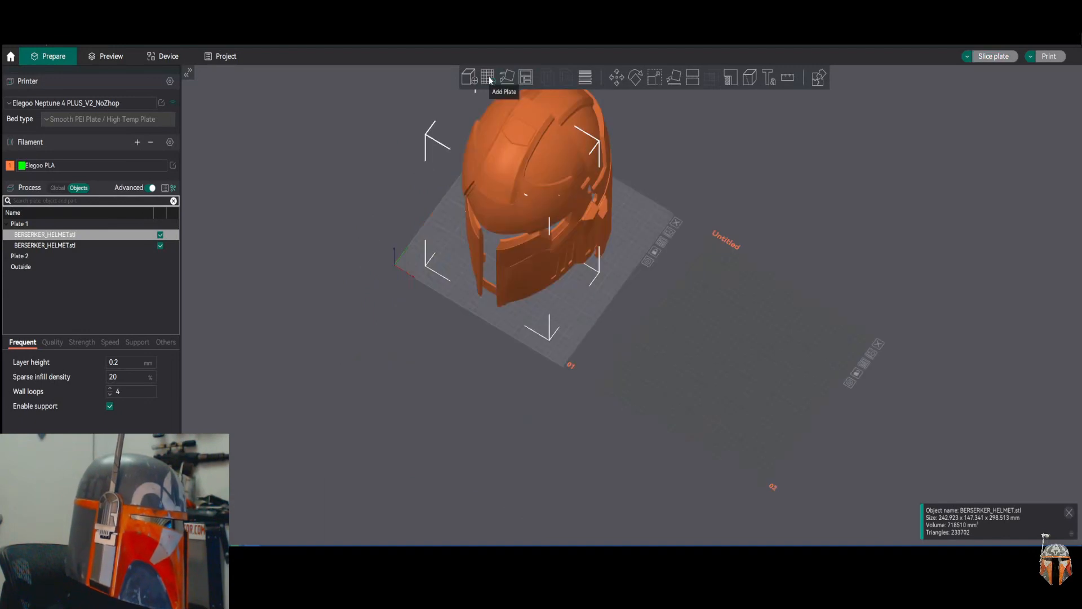
left_click(489, 76)
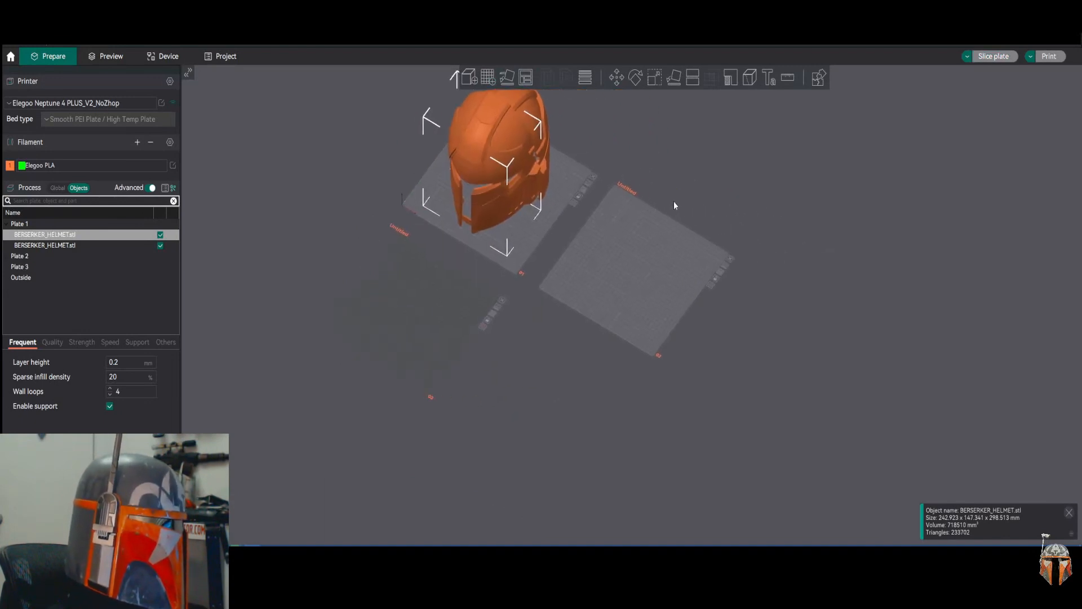
left_click(490, 79)
middle_click_drag(768, 179, 671, 235)
left_click_drag(683, 232, 656, 230)
scroll(573, 242, "up", 5)
left_click(551, 234)
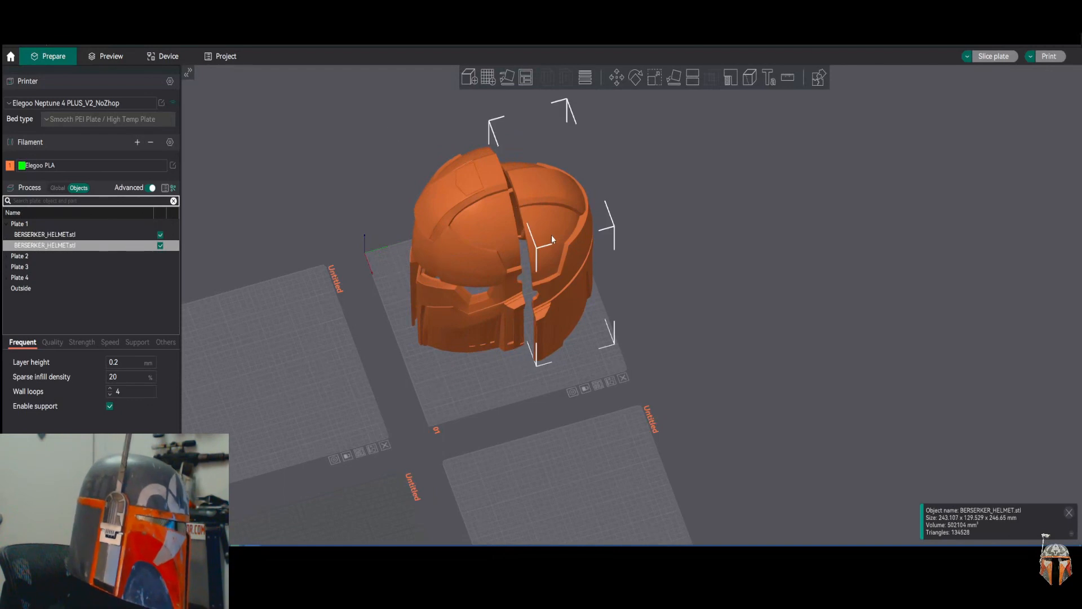
- Undo the three added plates and the cut that split the helmet into two parts
key("ctrl+z")
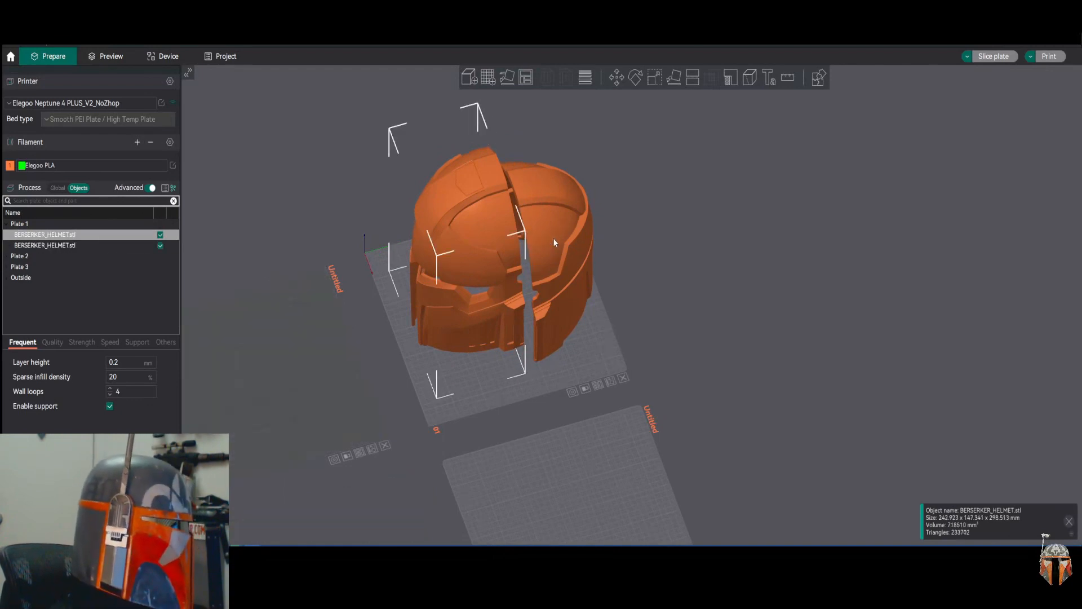
key("ctrl+z")
key("ctrl+z")
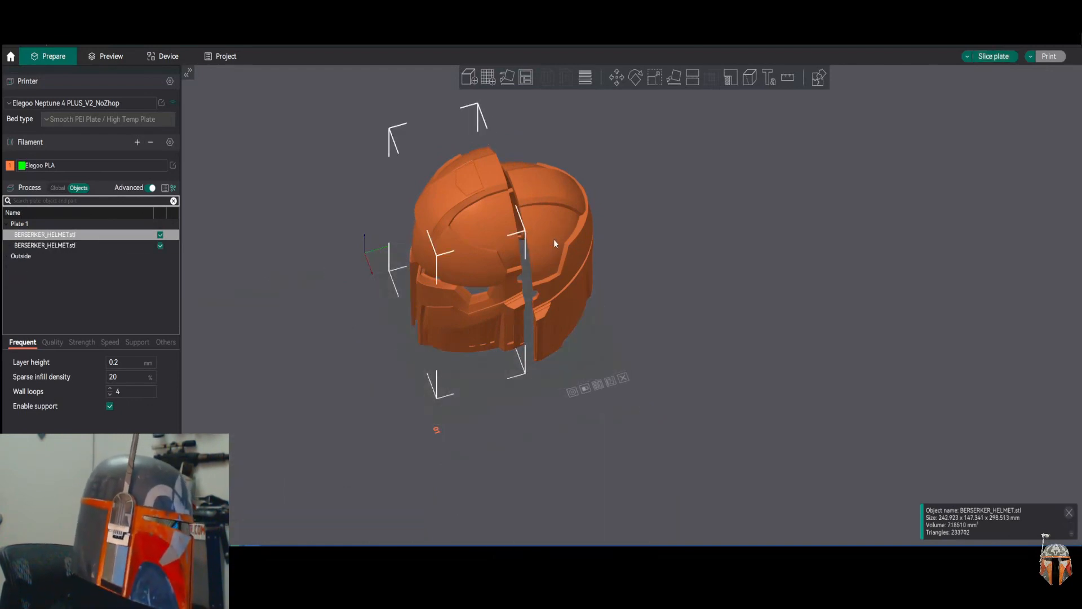
key("ctrl+z")
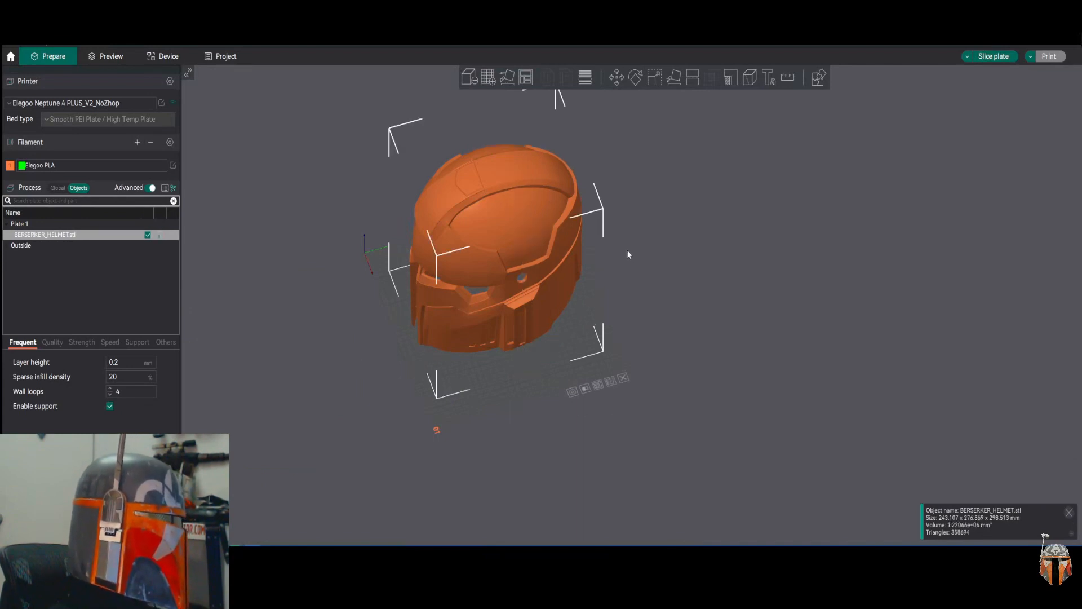
- Start a planar cut on the whole helmet and enter connector editing for its vertical cut plane
scroll(678, 292, "up", 5)
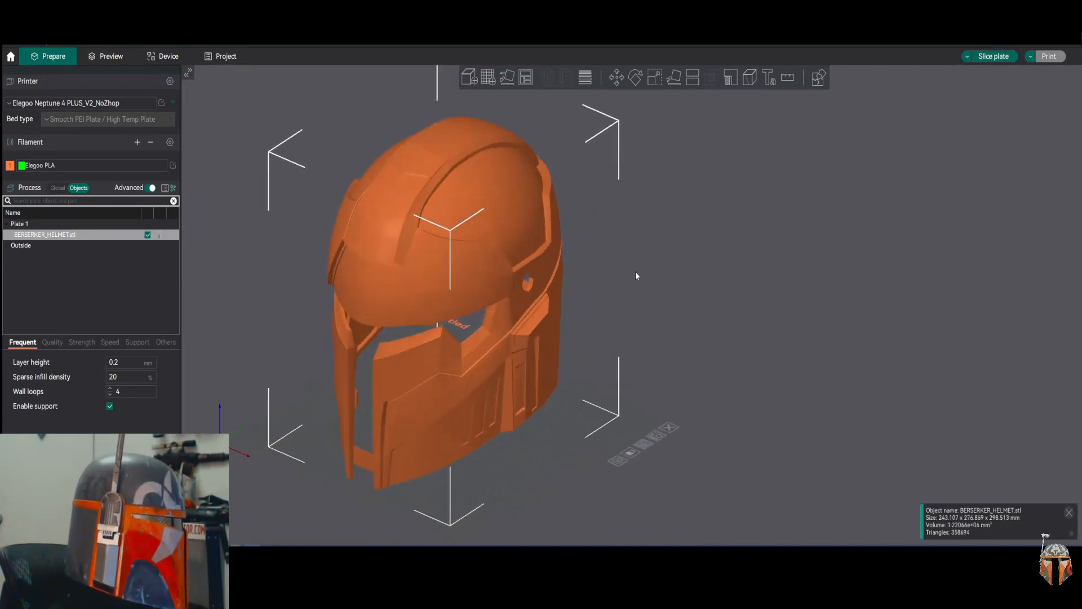
scroll(718, 283, "up", 4)
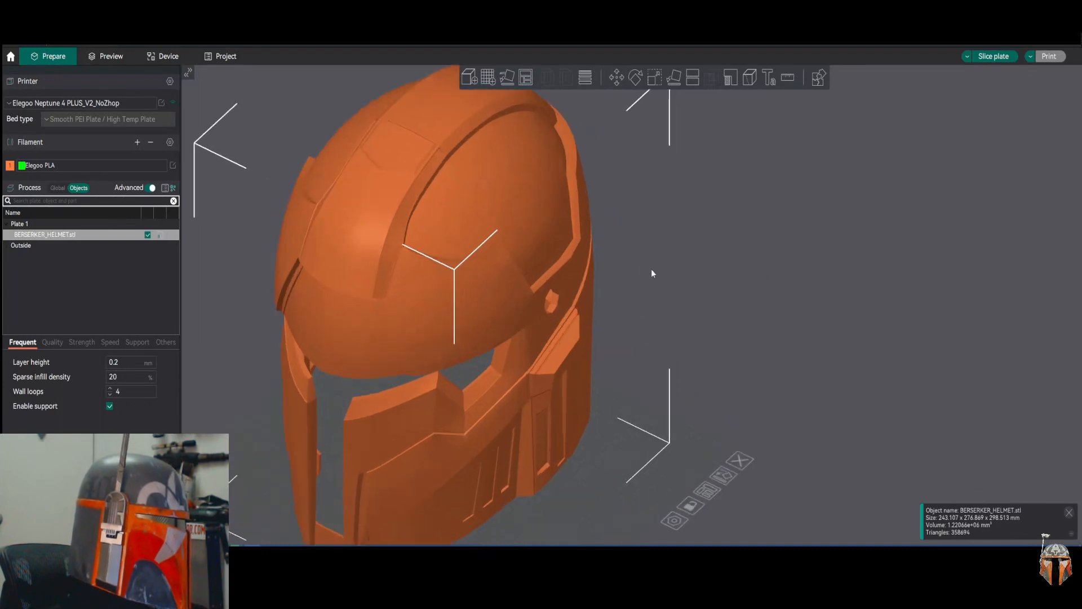
scroll(782, 276, "down", 3)
left_click_drag(780, 272, 724, 108)
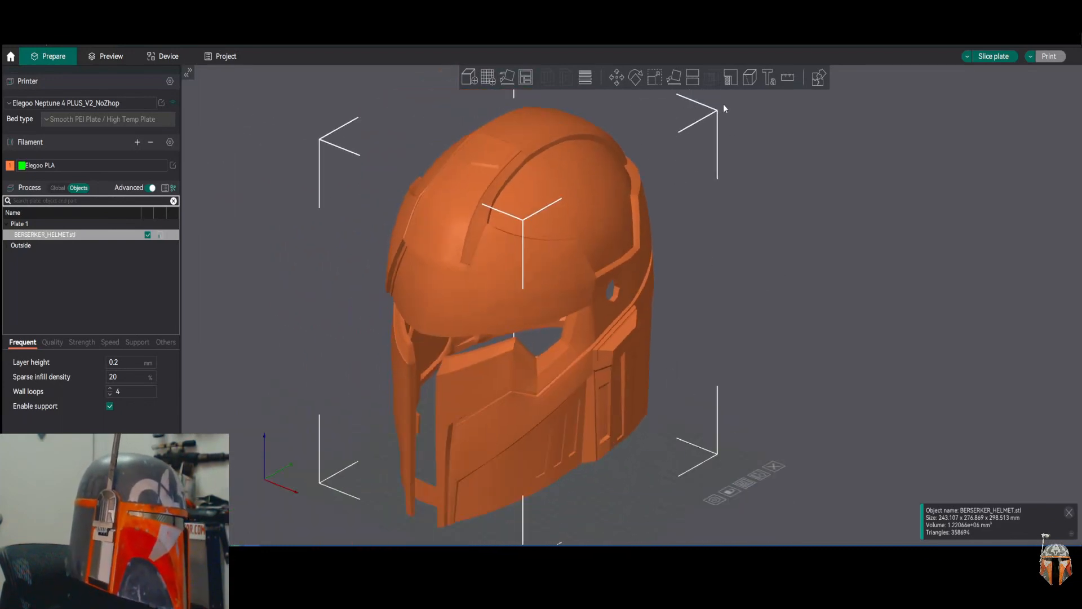
left_click(695, 79)
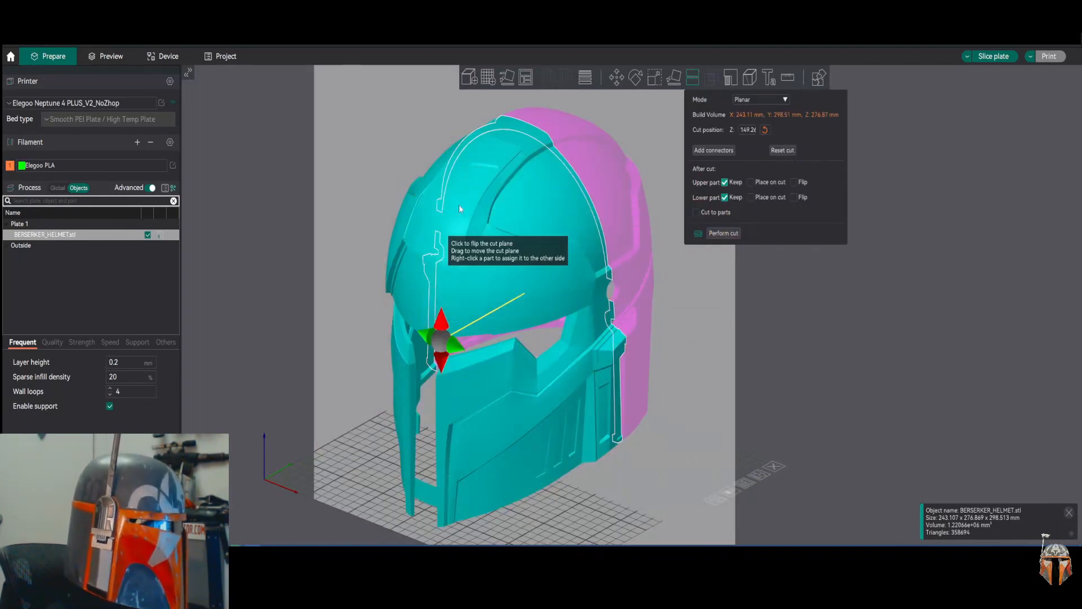
left_click(713, 151)
left_click_drag(742, 269, 658, 159)
scroll(658, 159, "up", 5)
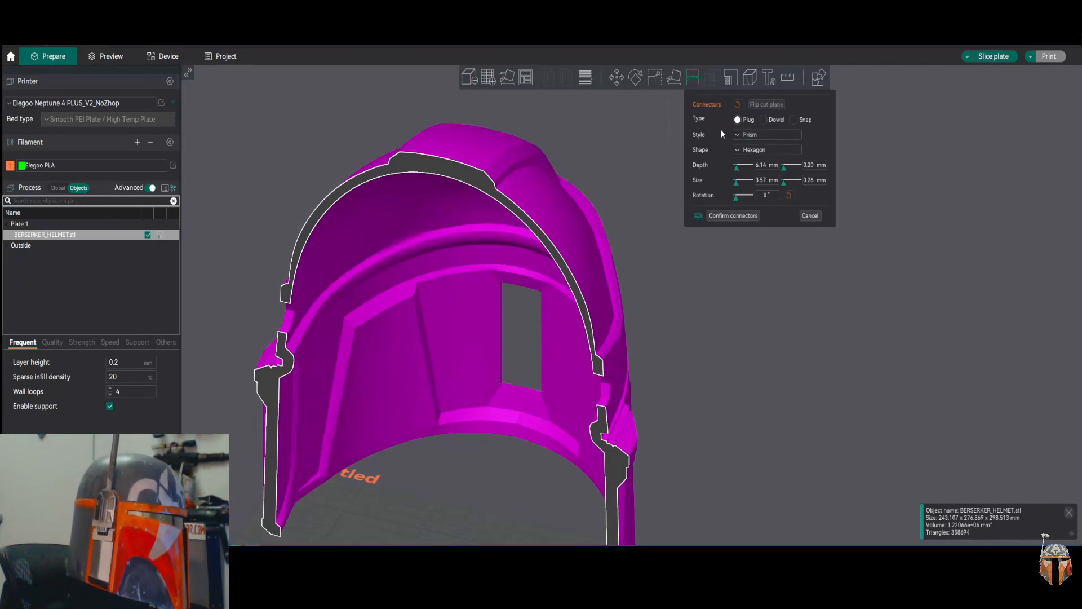
- Set the size of the hexagonal prism plug connectors to 3.50 mm
left_click_drag(667, 233, 690, 191)
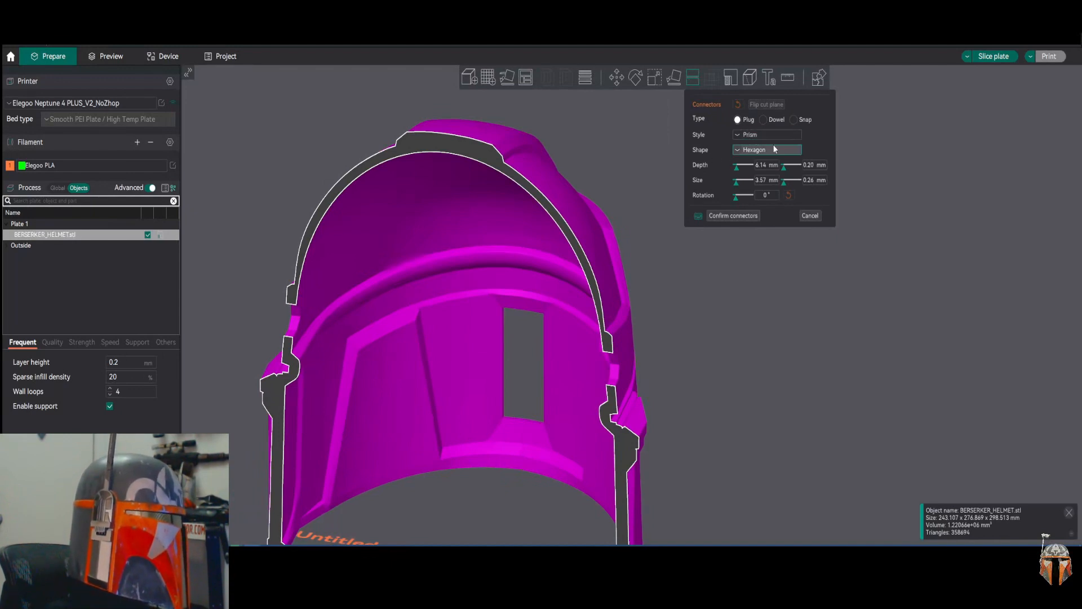
mouse_move(671, 197)
left_mouse_down()
mouse_move(673, 210)
mouse_move(664, 184)
left_mouse_up()
right_click_drag(664, 183, 662, 165)
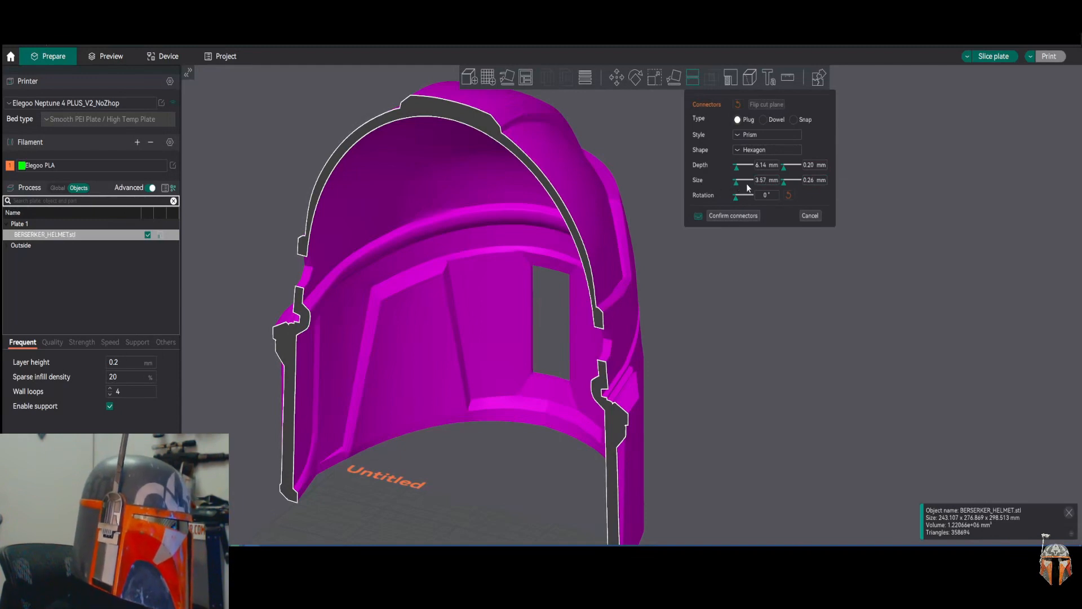
key("BackSpace")
key("BackSpace")
key("BackSpace")
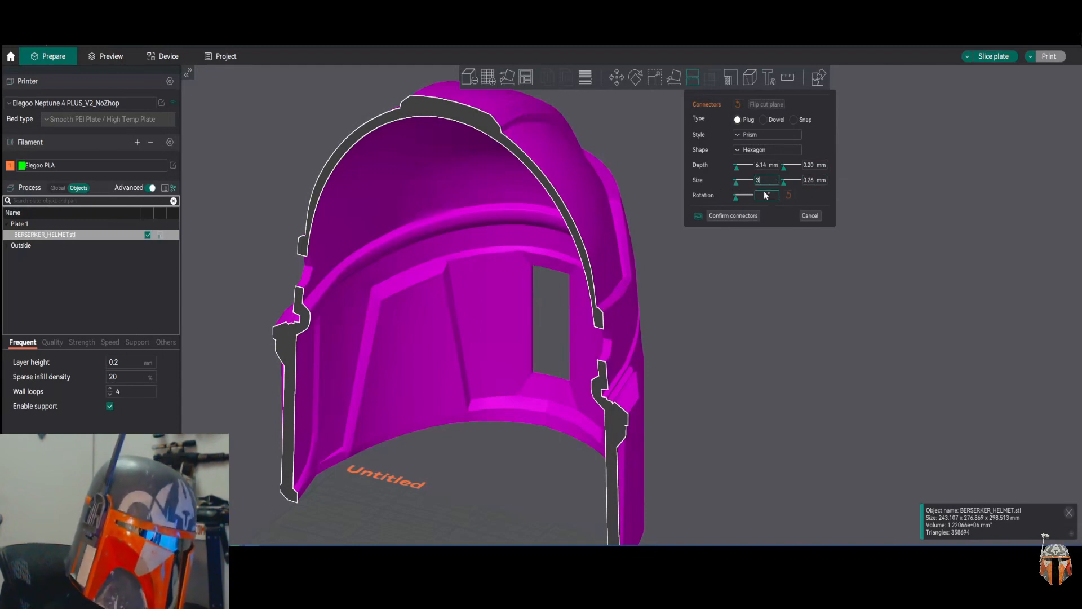
type(".5")
key("Return")
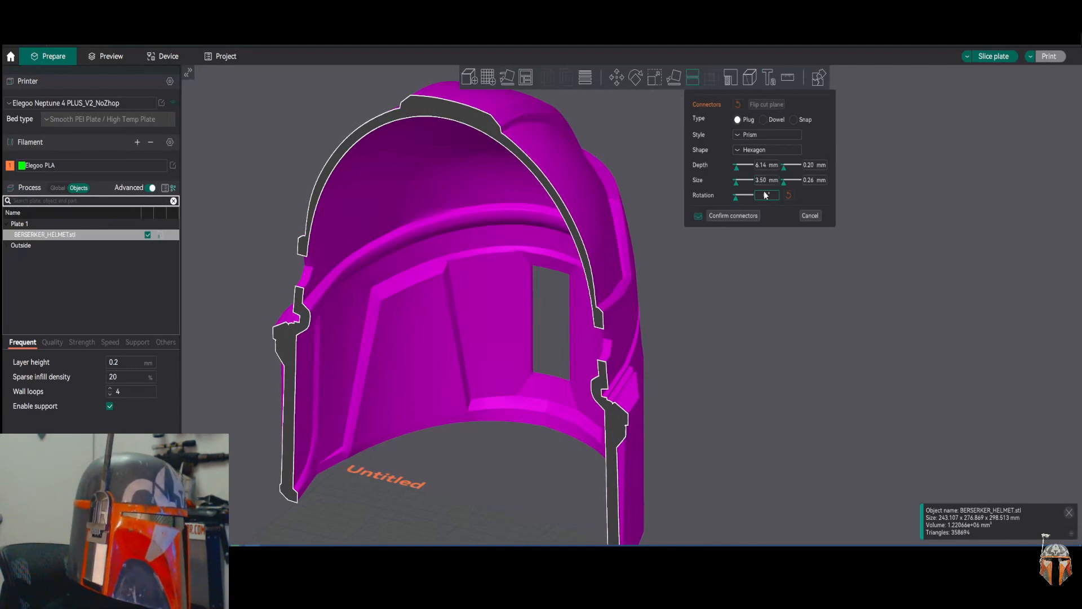
left_click(812, 181)
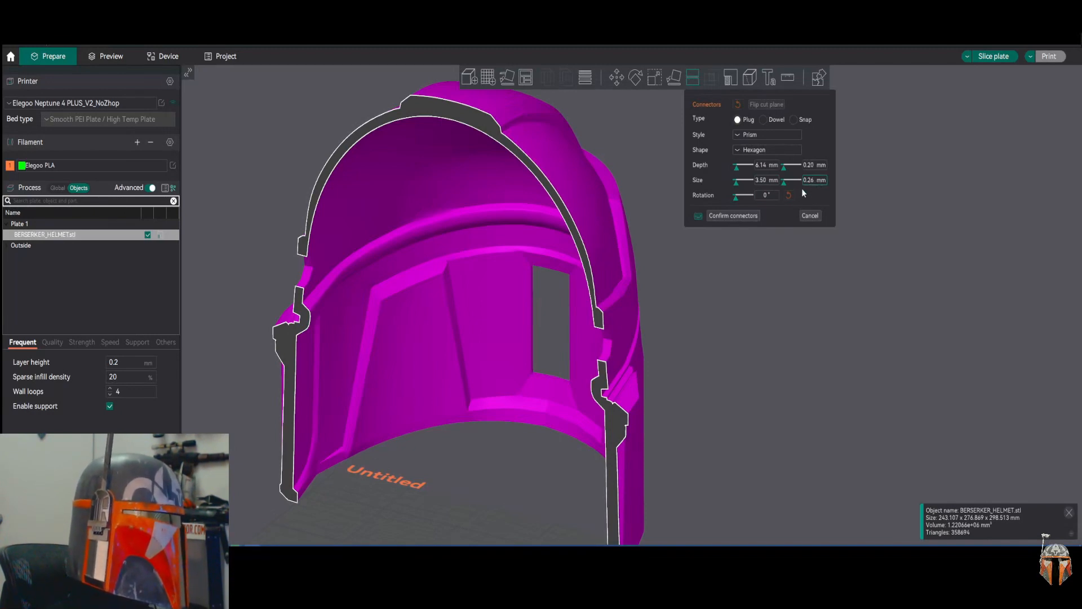
left_click(810, 180)
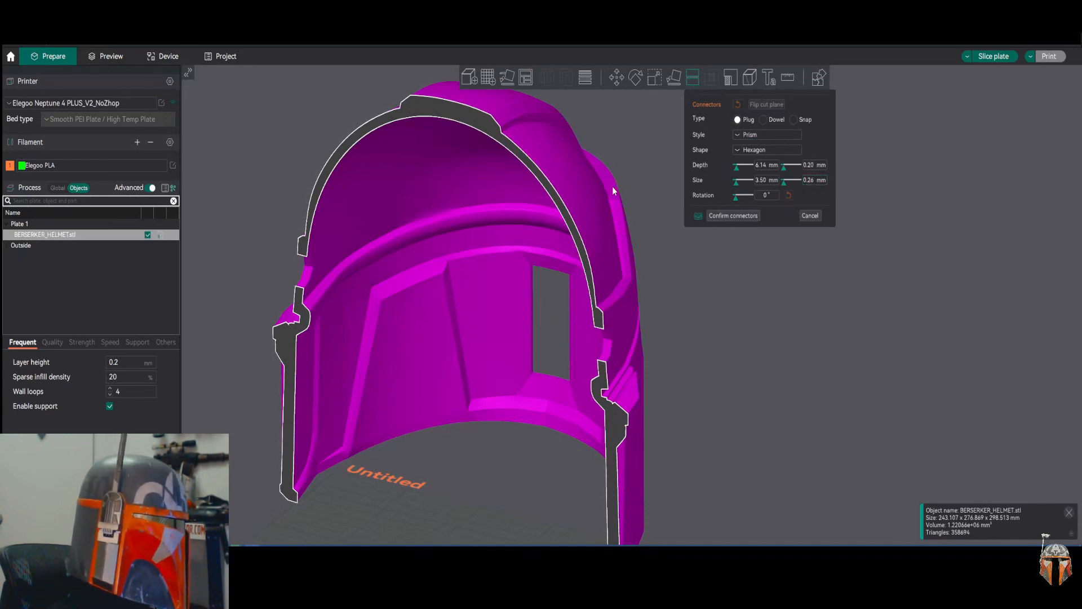
- Place three connectors on the right wall of the helmet's cut face: at the lower end, below the ear, and above the ear gap
right_click_drag(634, 158, 617, 161)
left_click_drag(629, 168, 664, 174)
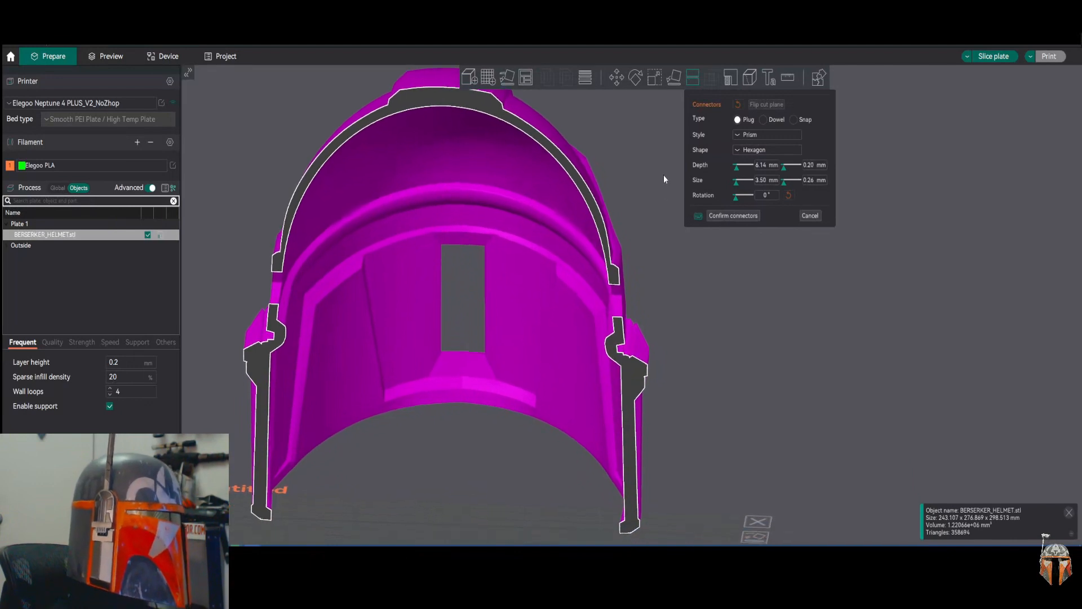
right_click_drag(674, 276, 689, 237)
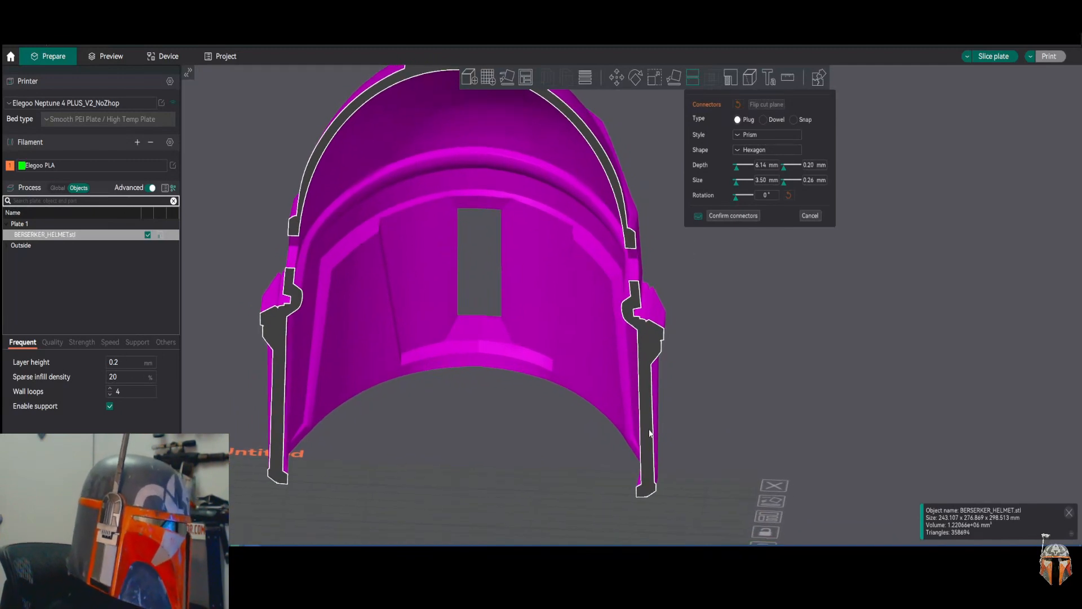
left_click(646, 486)
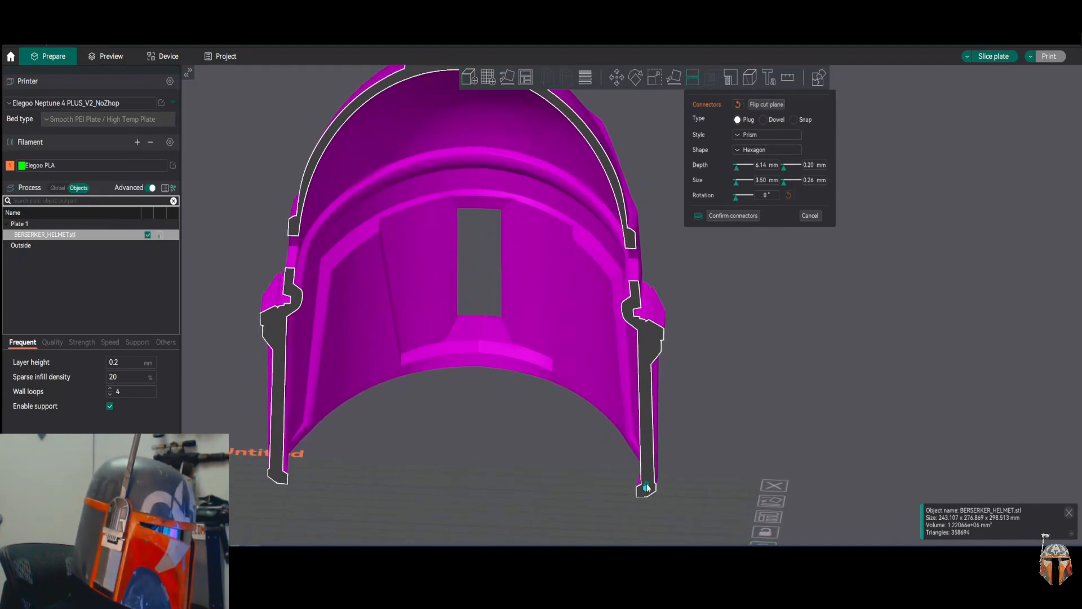
left_click(648, 341)
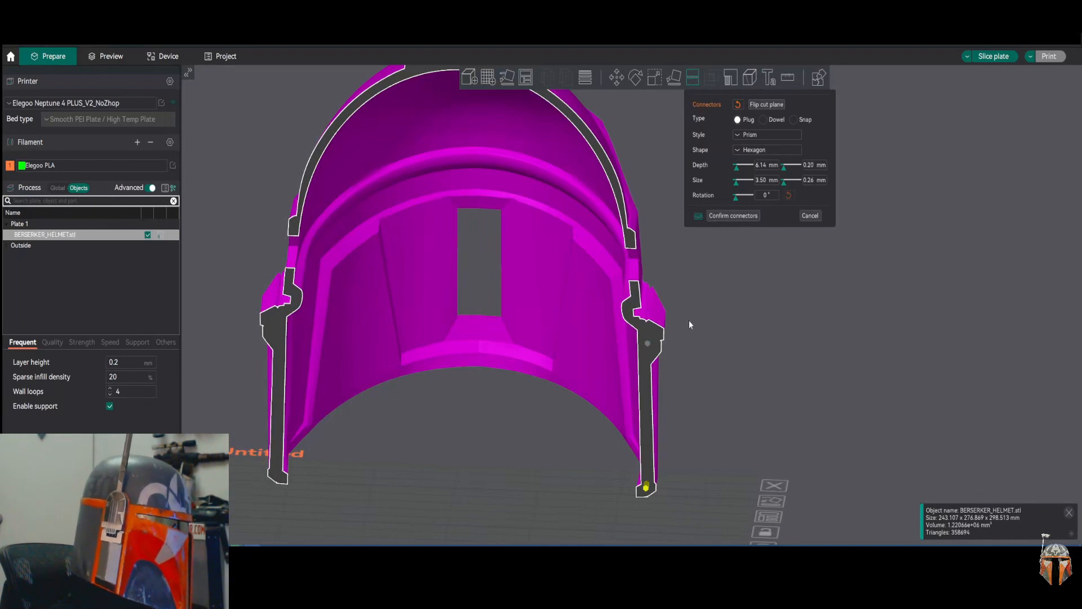
left_click(630, 244)
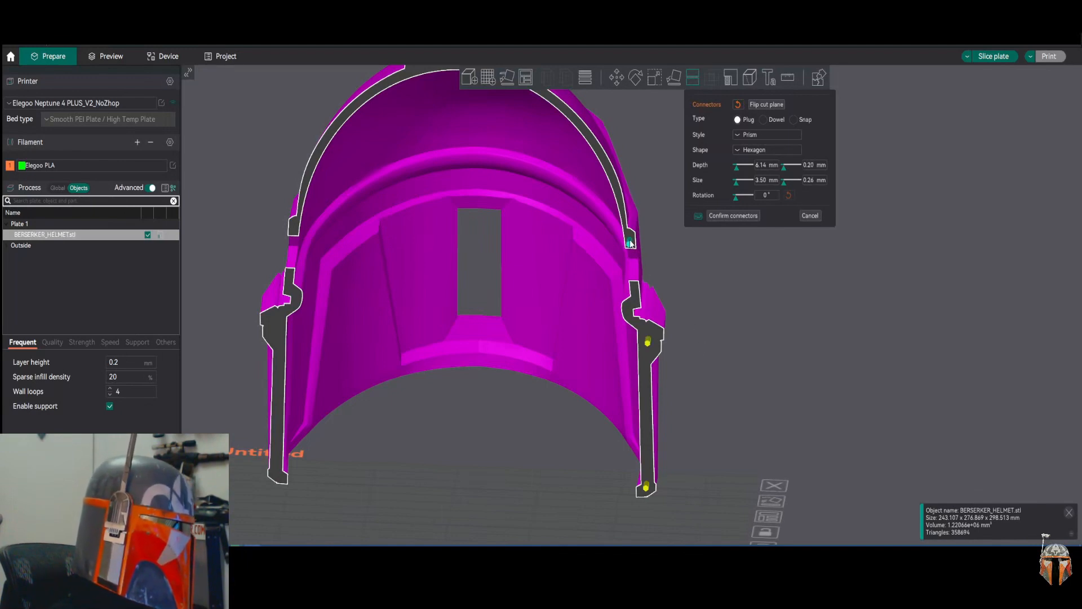
- Place two connectors in the thick crown section of the cut face, one near each end of the ridge
right_click_drag(712, 245, 755, 321)
mouse_move(831, 328)
left_mouse_down()
mouse_move(797, 324)
mouse_move(827, 323)
left_mouse_up()
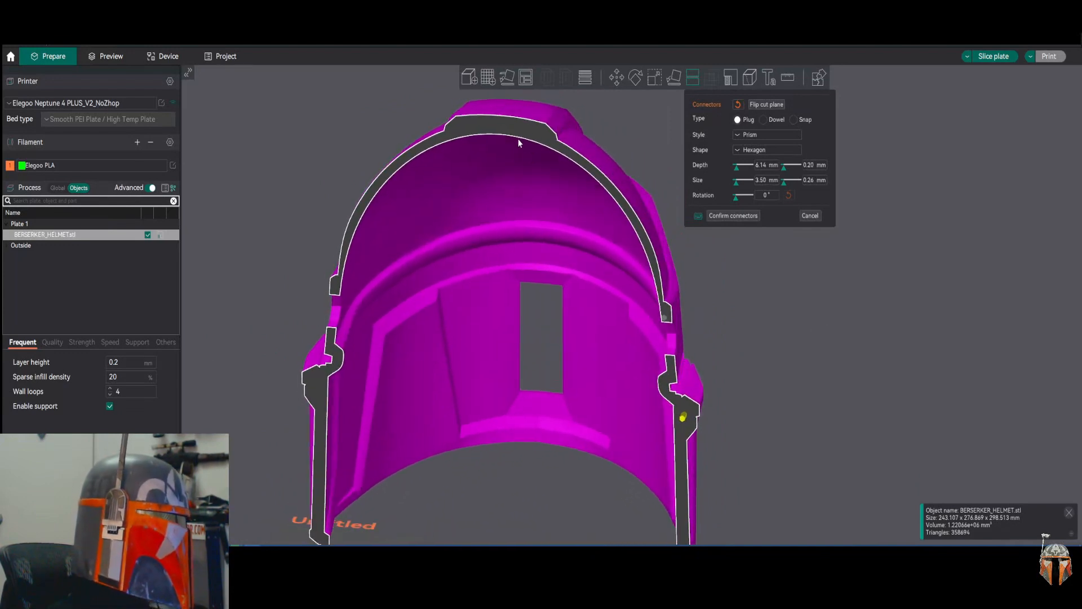
left_click(539, 134)
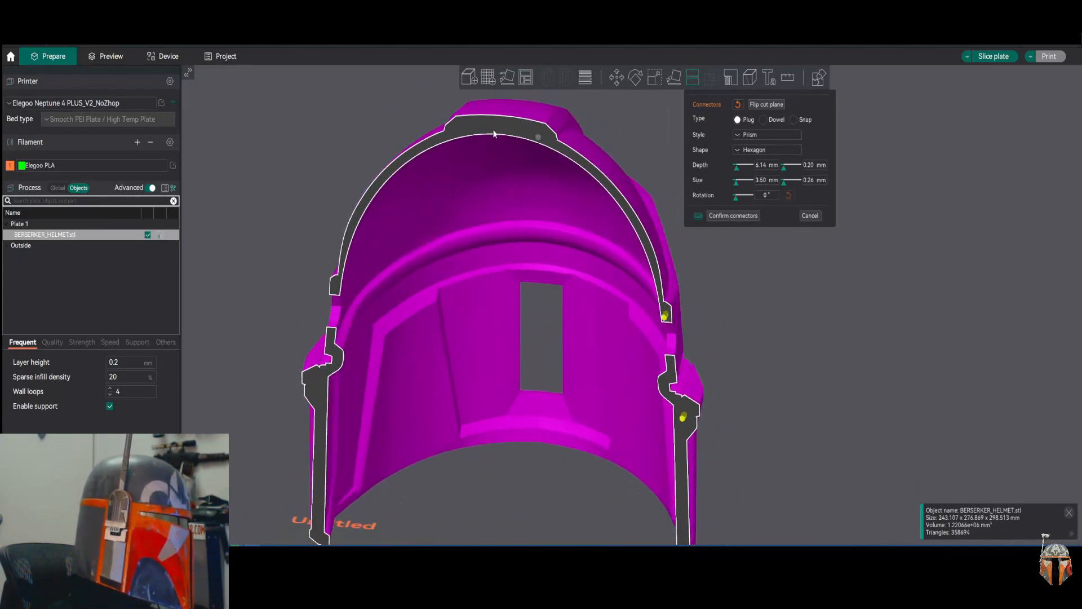
left_click(453, 133)
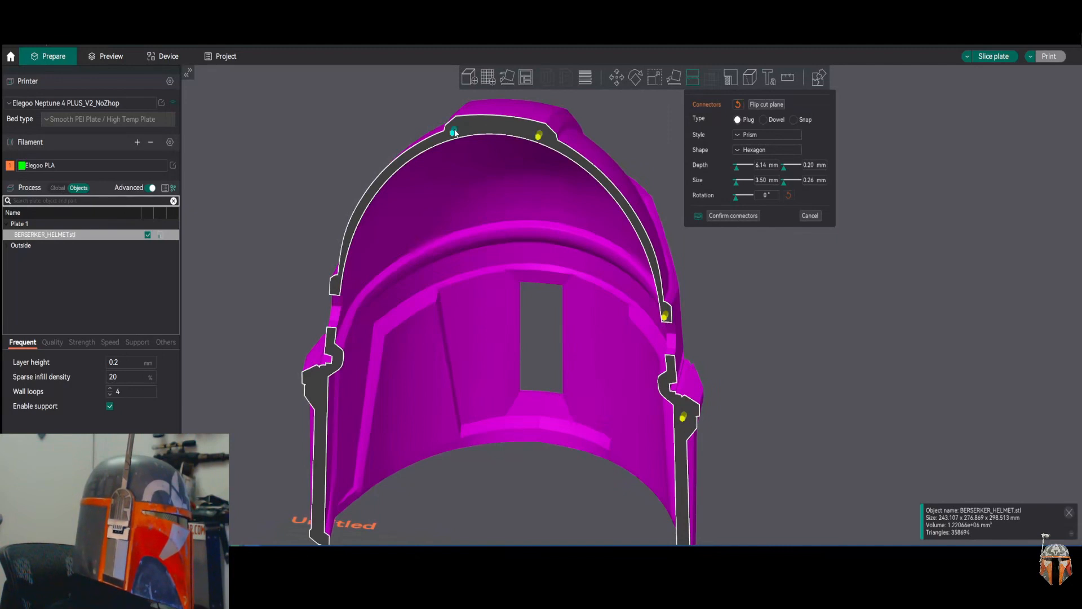
- Place three connectors on the left wall of the cut face: above the ear gap, below the ear, and at the lower end
left_click(333, 290)
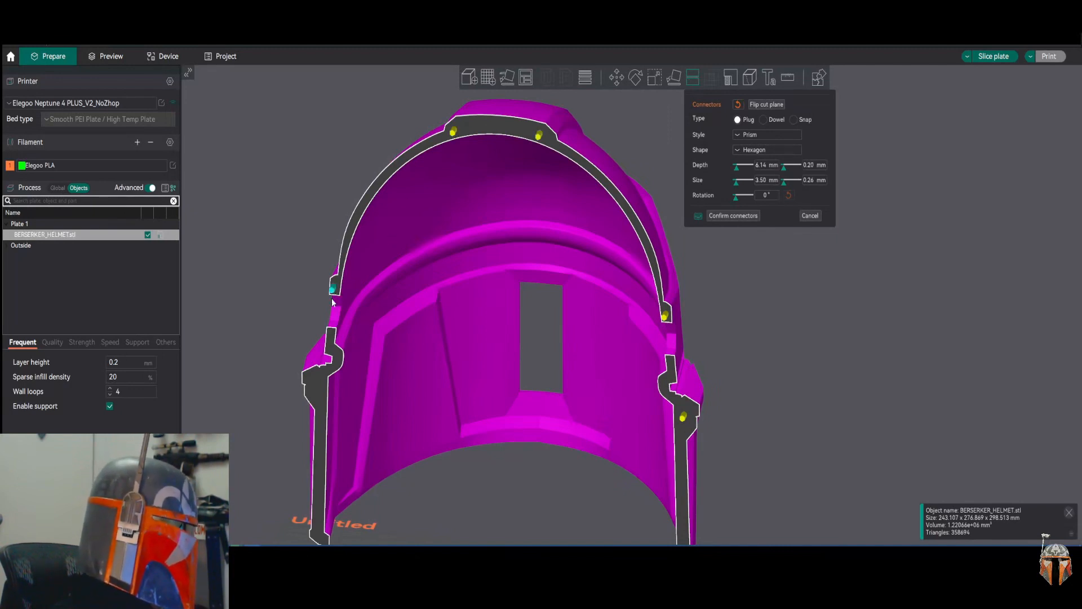
left_click(316, 386)
right_click_drag(269, 387, 286, 312)
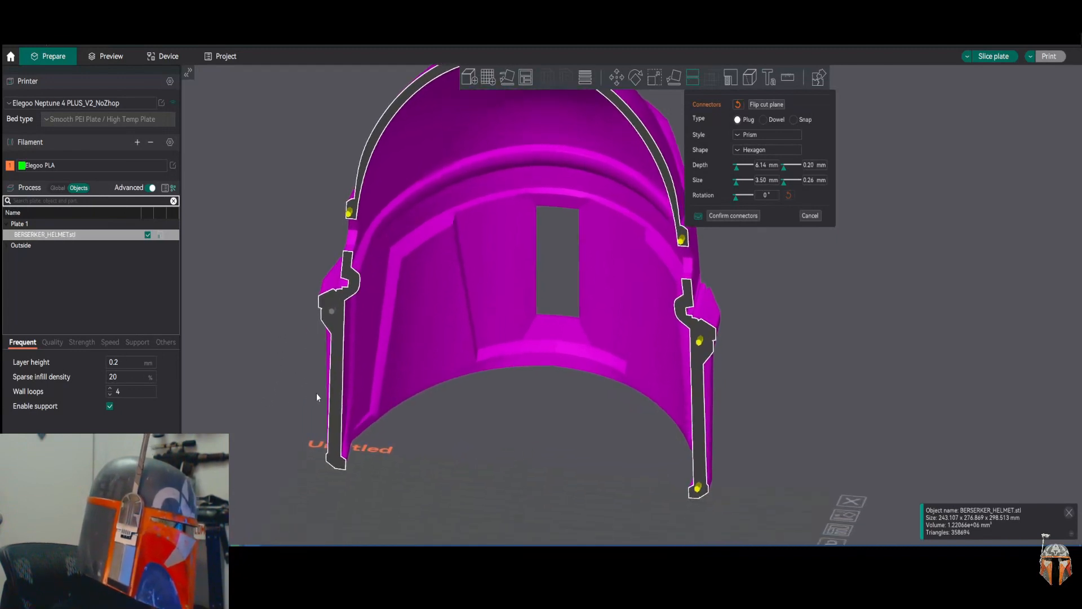
left_click(332, 462)
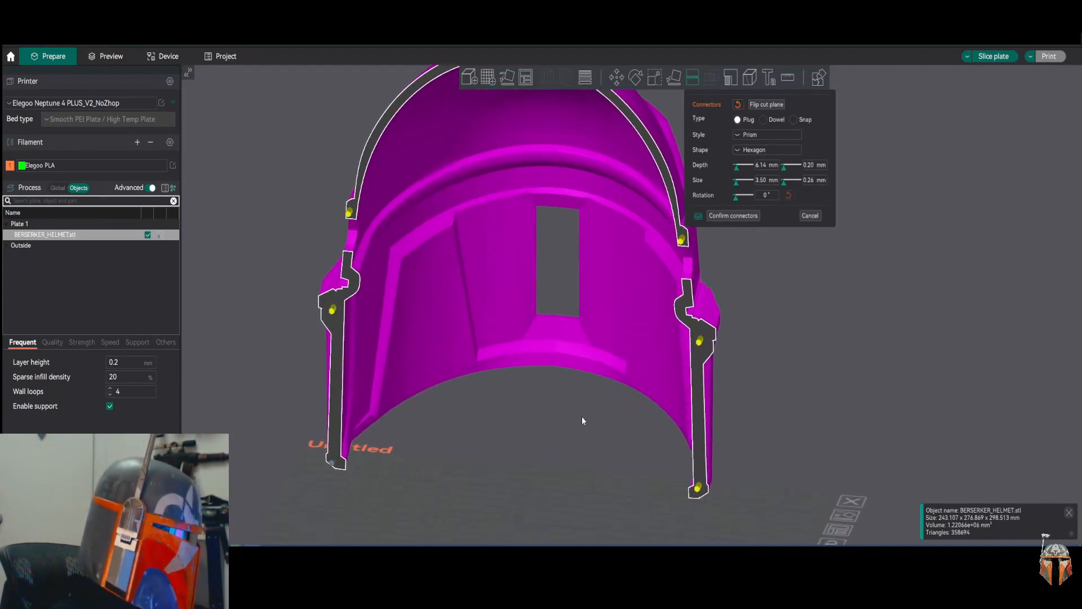
- Move the connector below the ear on the right wall slightly upward within the thick section, and check the connector layout
left_click_drag(686, 388, 732, 236)
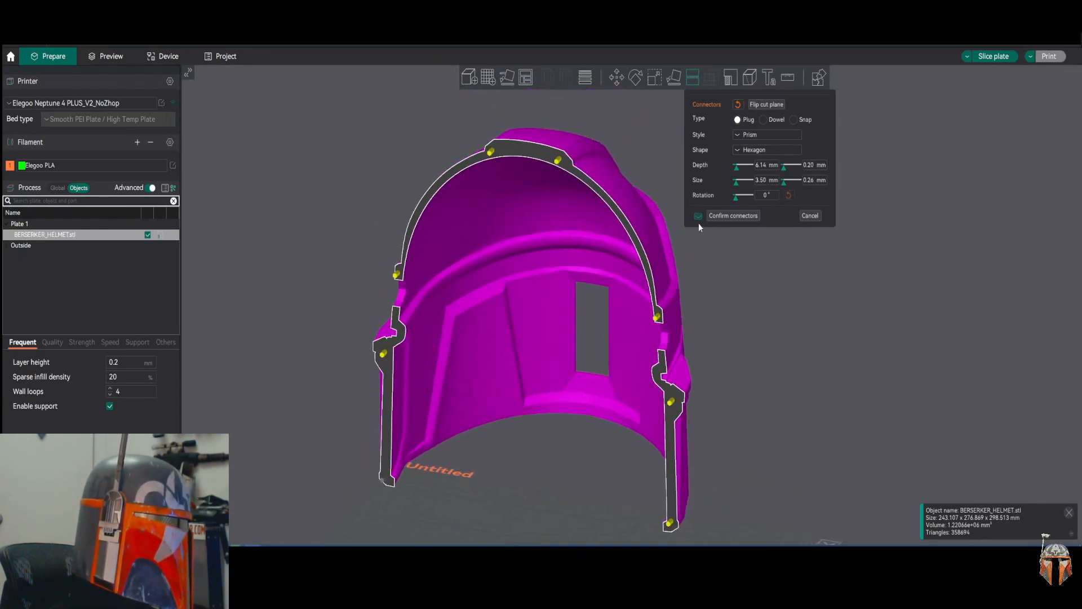
mouse_move(699, 220)
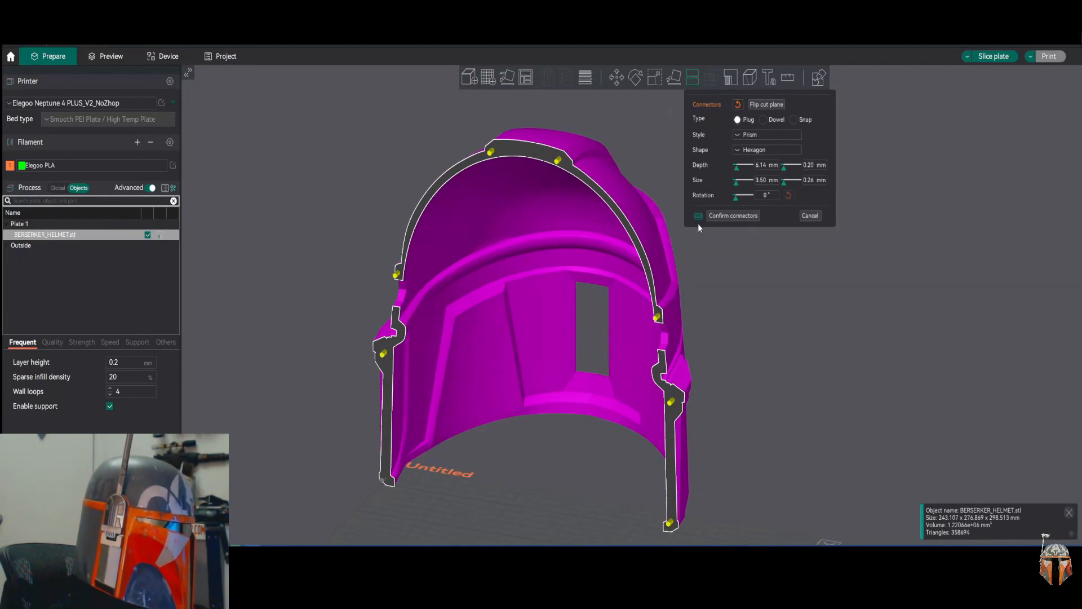
left_click(671, 401)
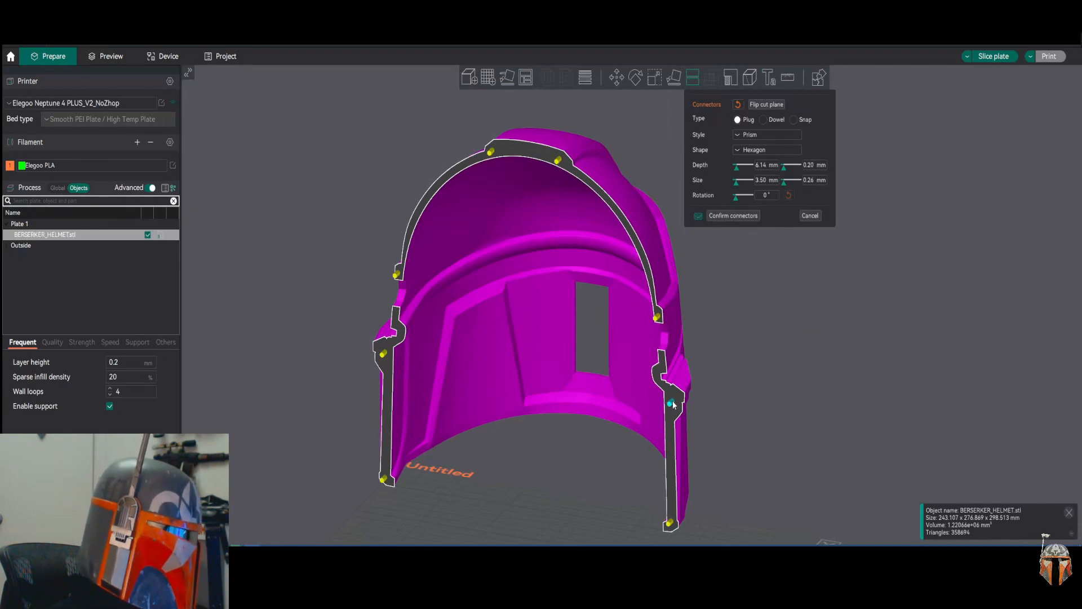
left_click_drag(673, 402, 674, 396)
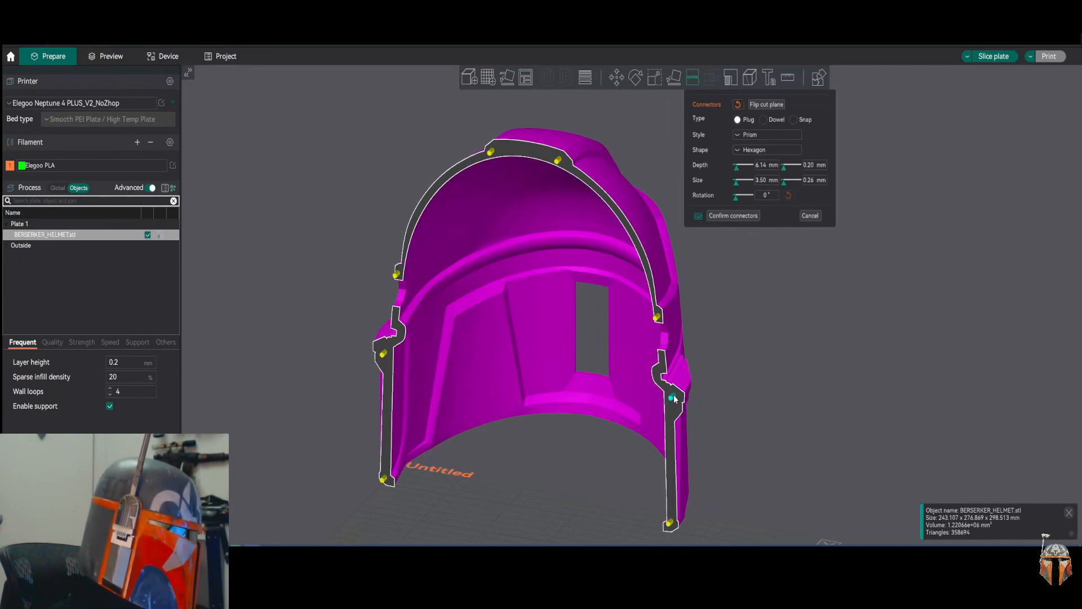
right_click_drag(756, 387, 735, 354)
left_click_drag(735, 353, 742, 350)
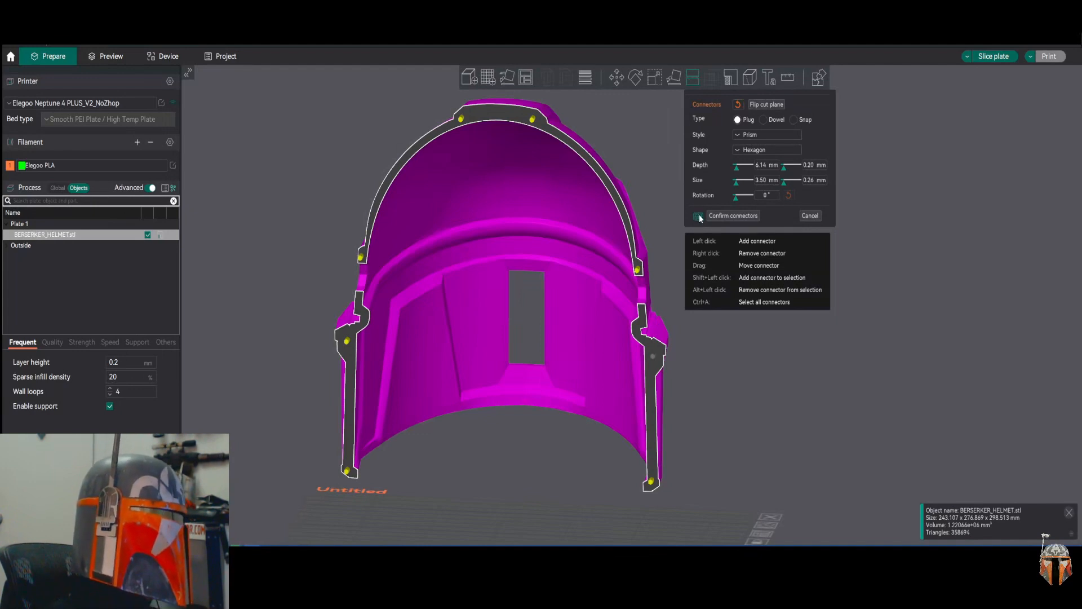
- Confirm the connectors on the helmet's cut face and perform the cut, keeping both the upper and lower parts
mouse_move(698, 217)
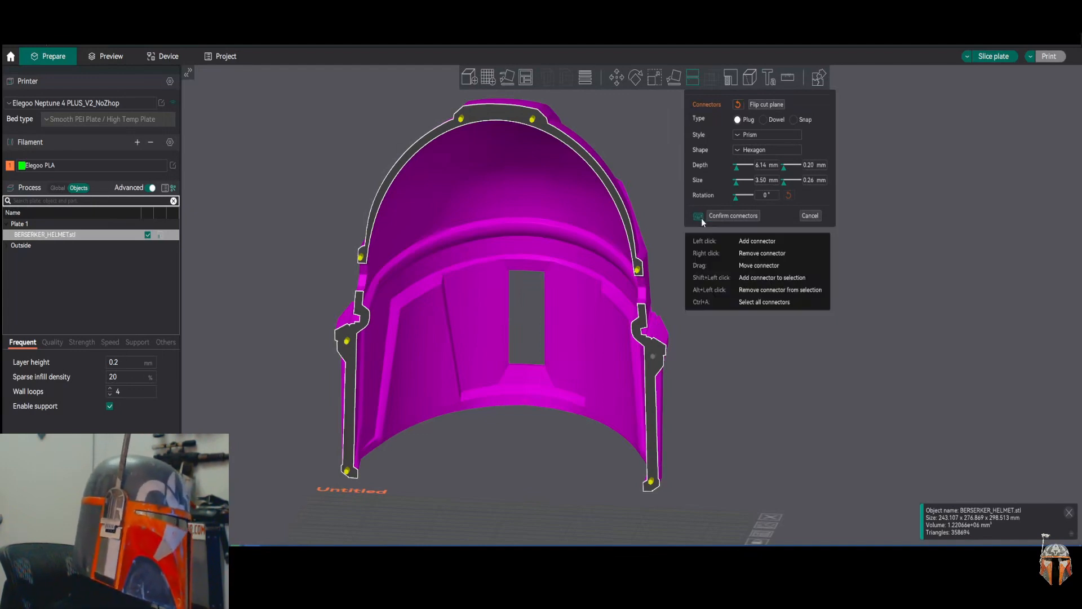
left_click(733, 216)
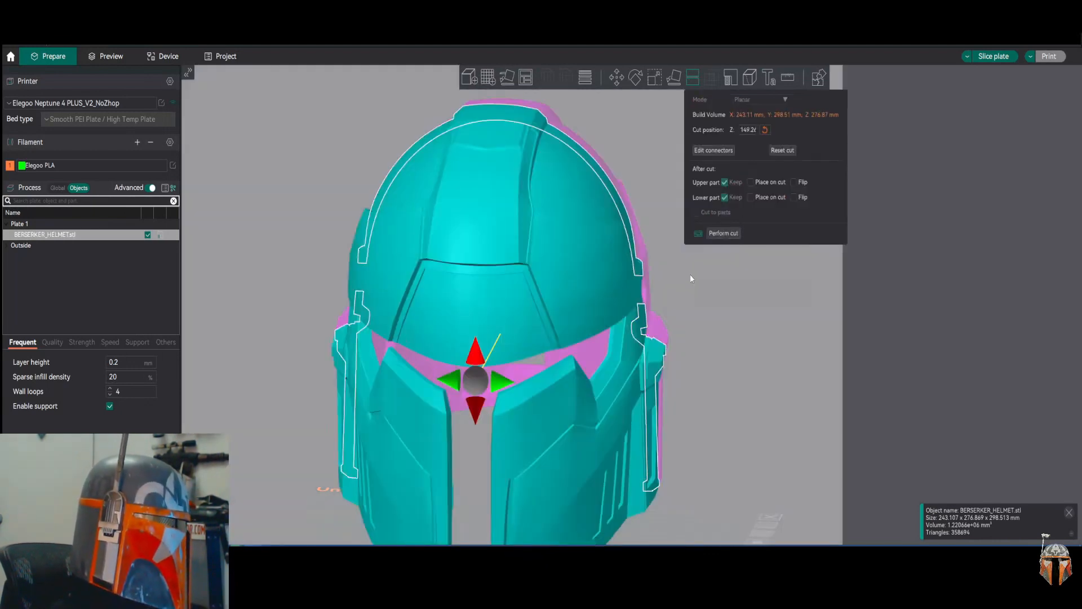
middle_click_drag(685, 261, 652, 252)
left_click_drag(649, 254, 672, 255)
scroll(829, 320, "down", 3)
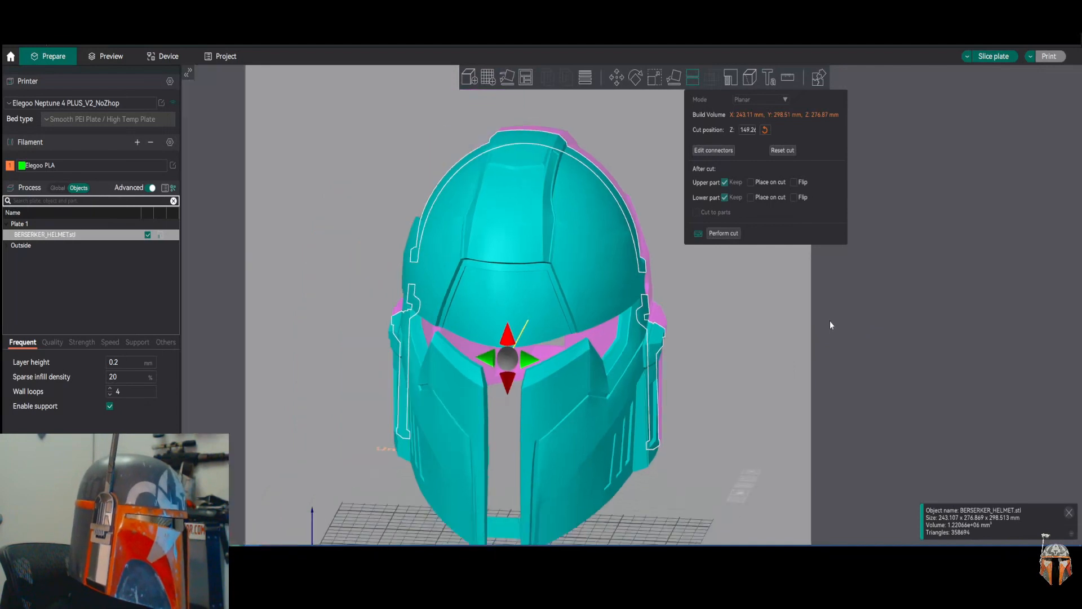
left_click_drag(870, 299, 792, 292)
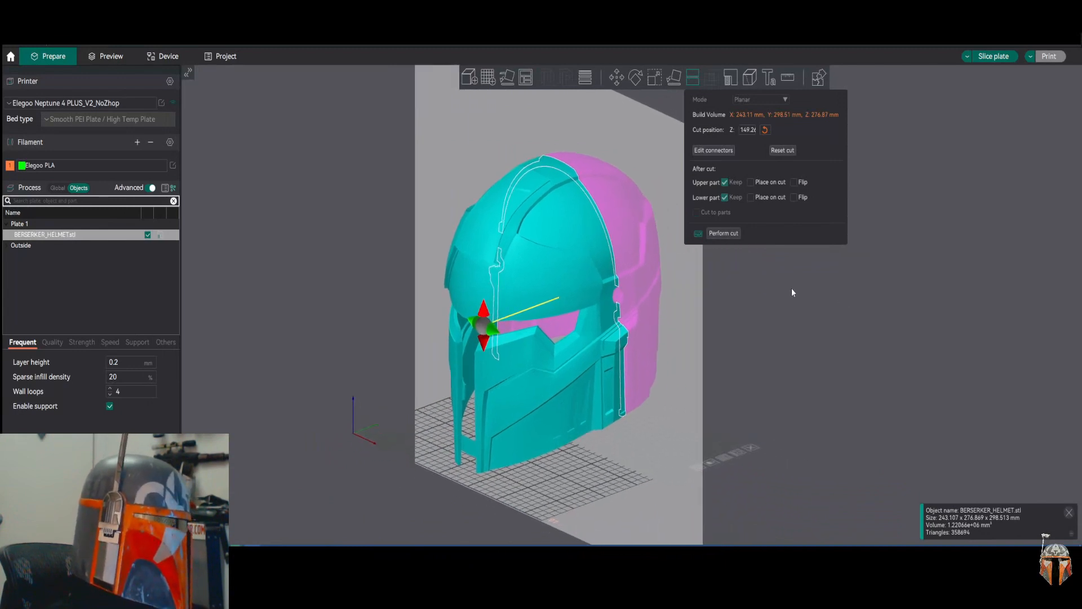
left_click(719, 234)
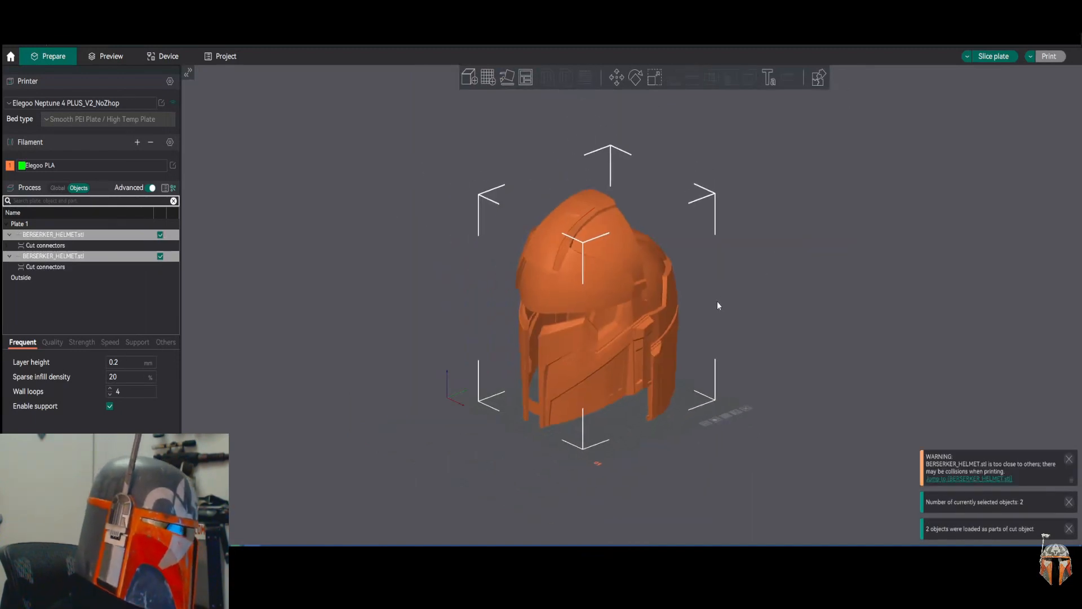
- Add a second build plate and move the helmet's back half onto it
scroll(718, 299, "up", 6)
left_click_drag(749, 197, 647, 297)
left_click(488, 77)
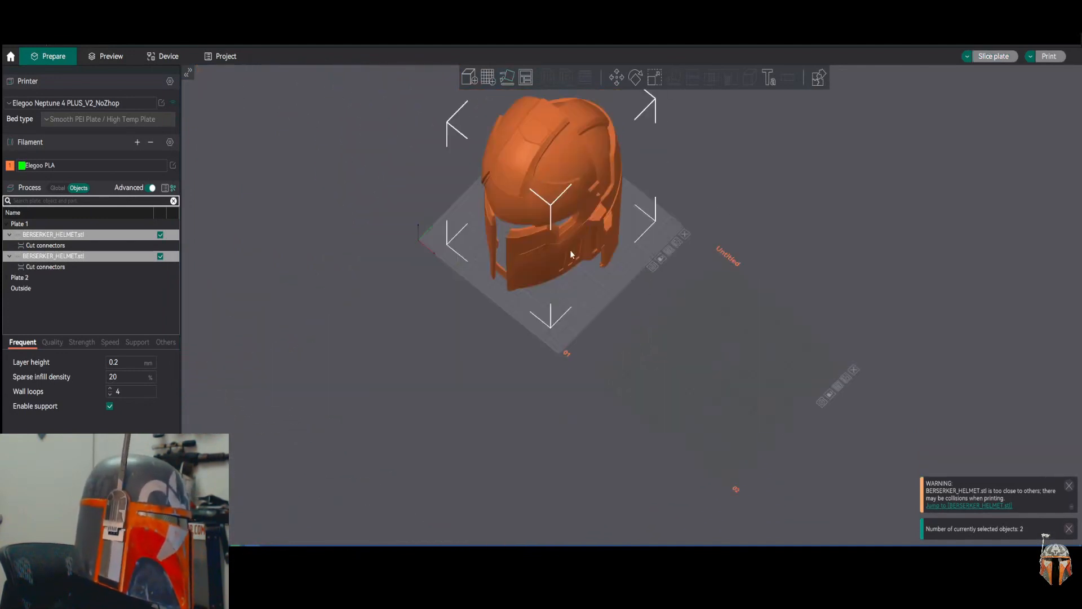
left_click(530, 398)
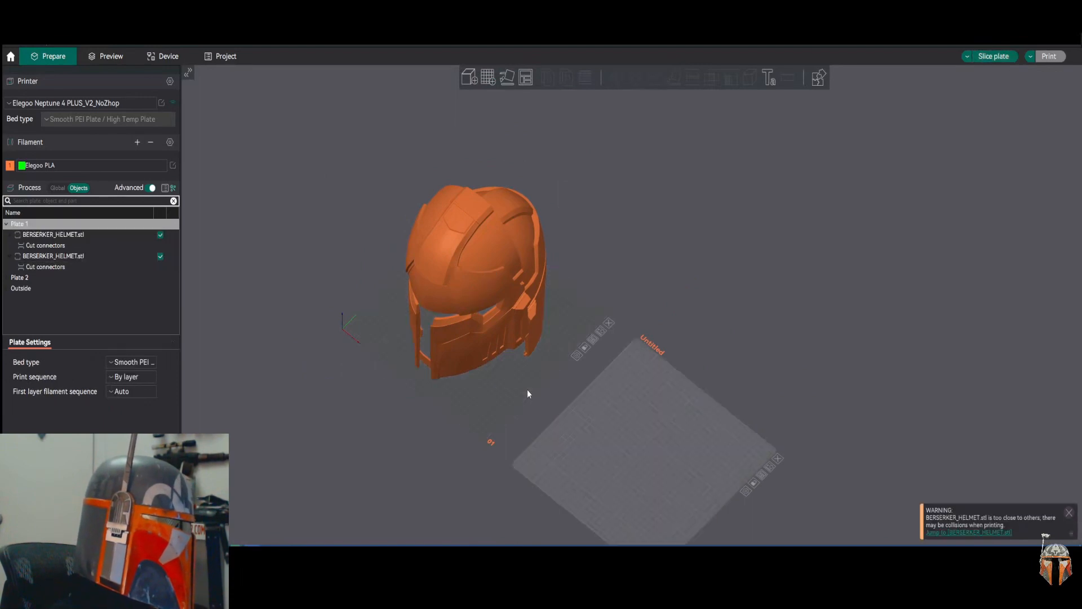
left_click(532, 300)
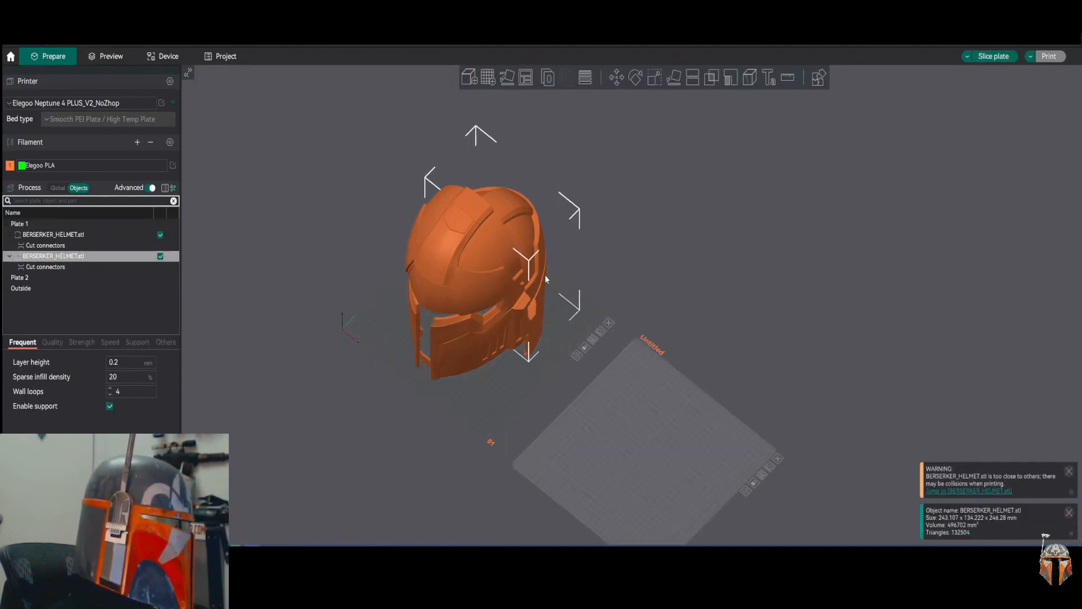
left_click_drag(543, 273, 692, 416)
- Reposition the helmet's front half slightly on the first plate
right_click_drag(825, 339, 816, 265)
left_click_drag(817, 265, 835, 283)
left_click_drag(451, 293, 453, 268)
left_click_drag(745, 208, 726, 189)
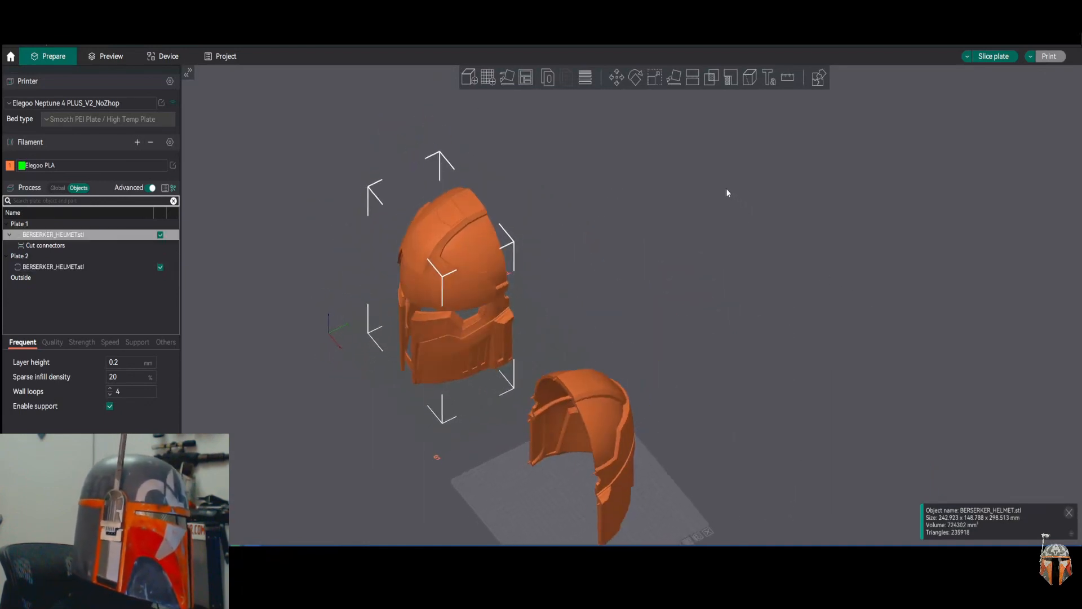
- Examine the separated front and back helmet halves on their plates from several angles
right_click_drag(667, 277, 706, 209)
mouse_move(706, 209)
left_mouse_down()
mouse_move(697, 201)
mouse_move(709, 206)
left_mouse_up()
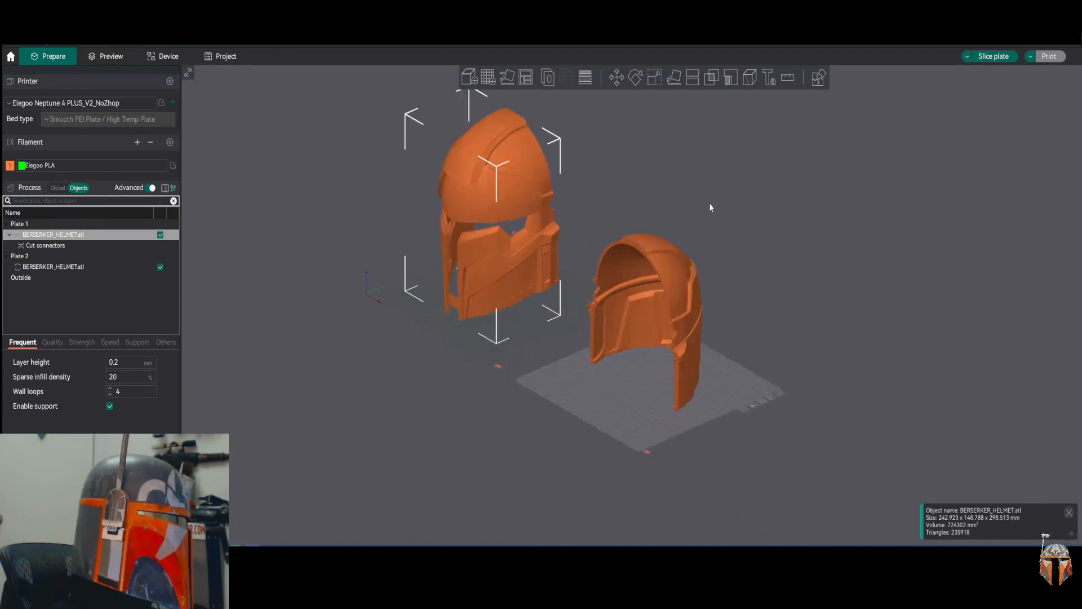
left_click_drag(807, 279, 779, 278)
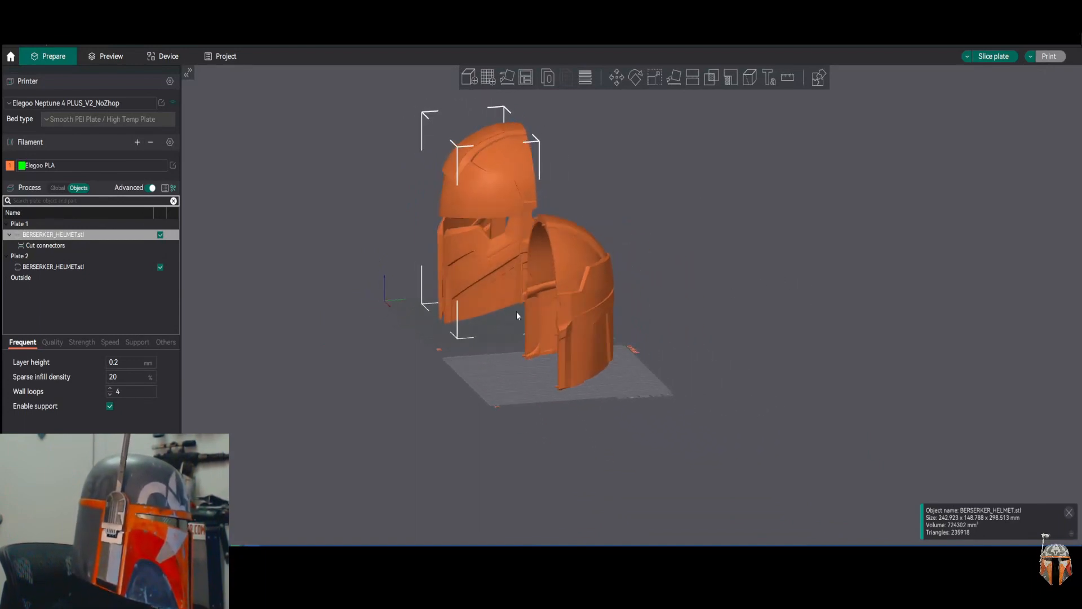
left_click_drag(694, 260, 712, 273)
left_click_drag(810, 213, 783, 237)
scroll(784, 243, "up", 3)
right_click_drag(782, 237, 826, 304)
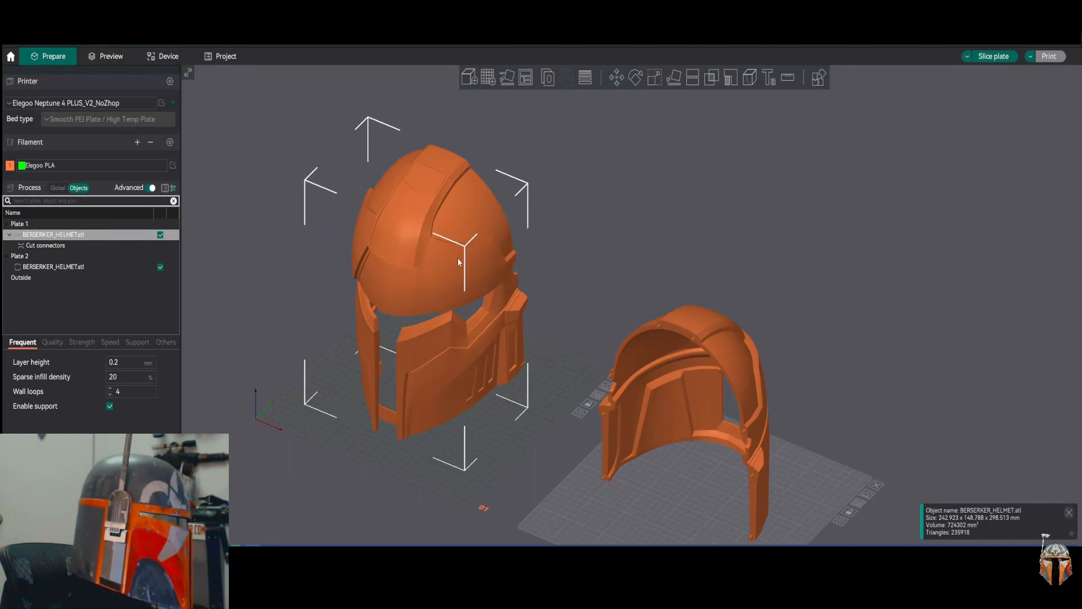
left_click_drag(532, 261, 633, 226)
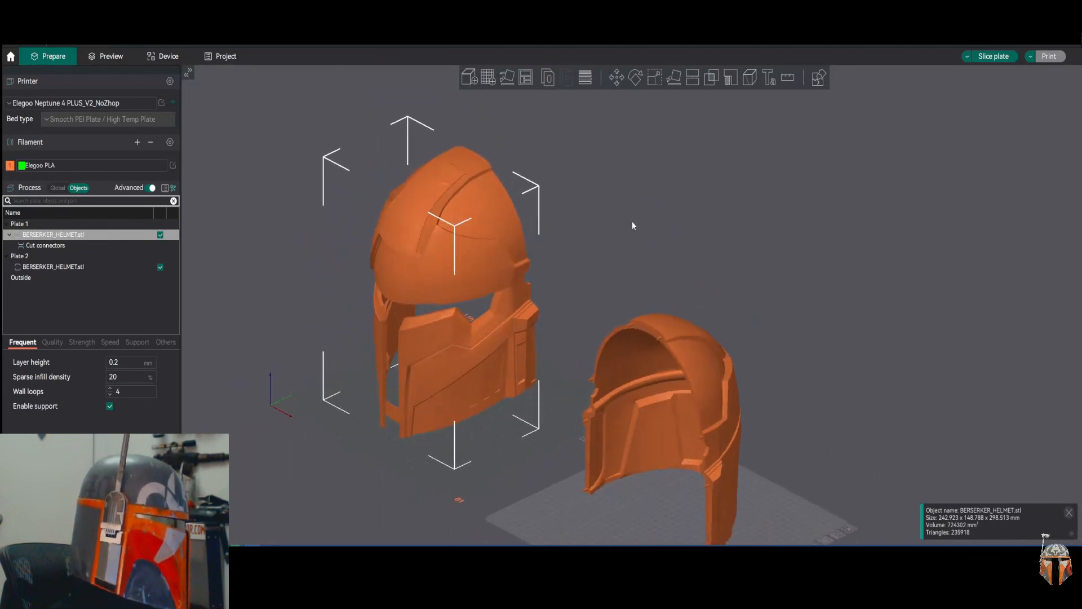
- Start a horizontal planar cut on the helmet's back half and raise the cut plane to about 169.75 mm
left_click(705, 370)
left_click_drag(704, 371, 721, 120)
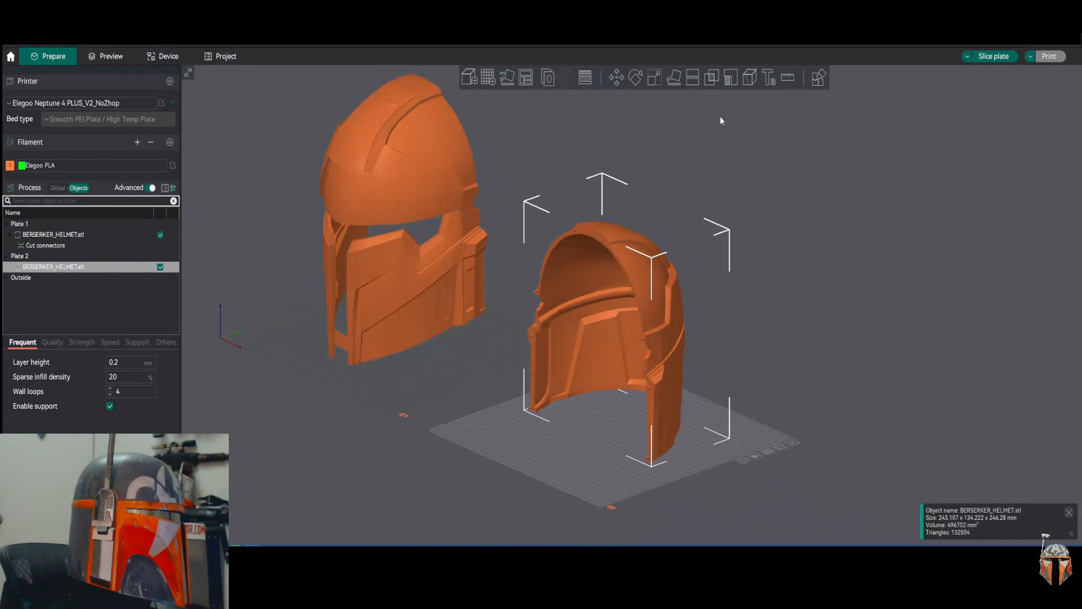
left_click(694, 82)
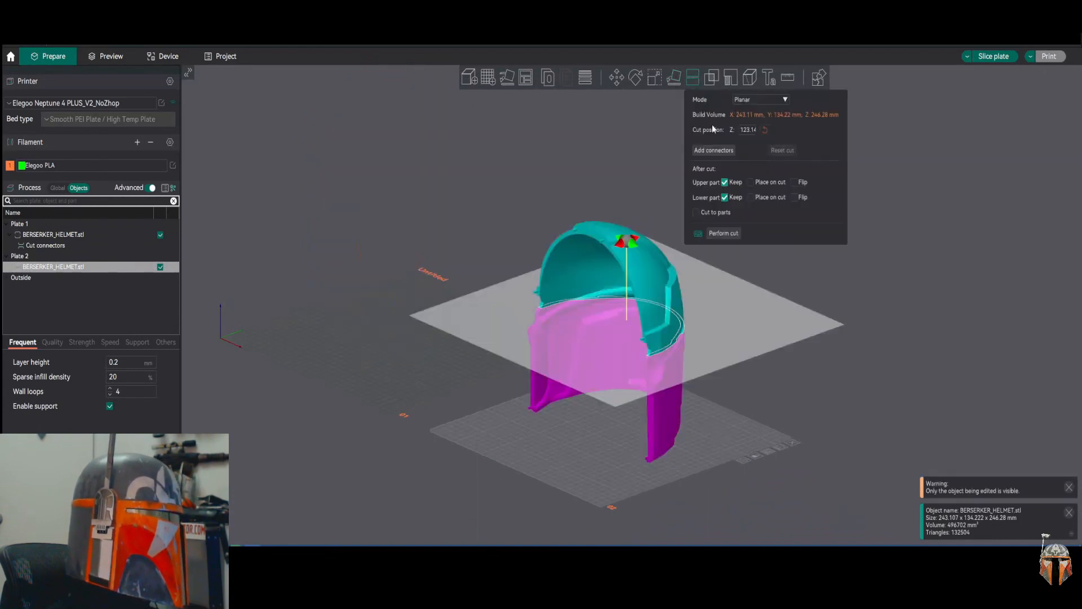
left_click_drag(806, 285, 774, 278)
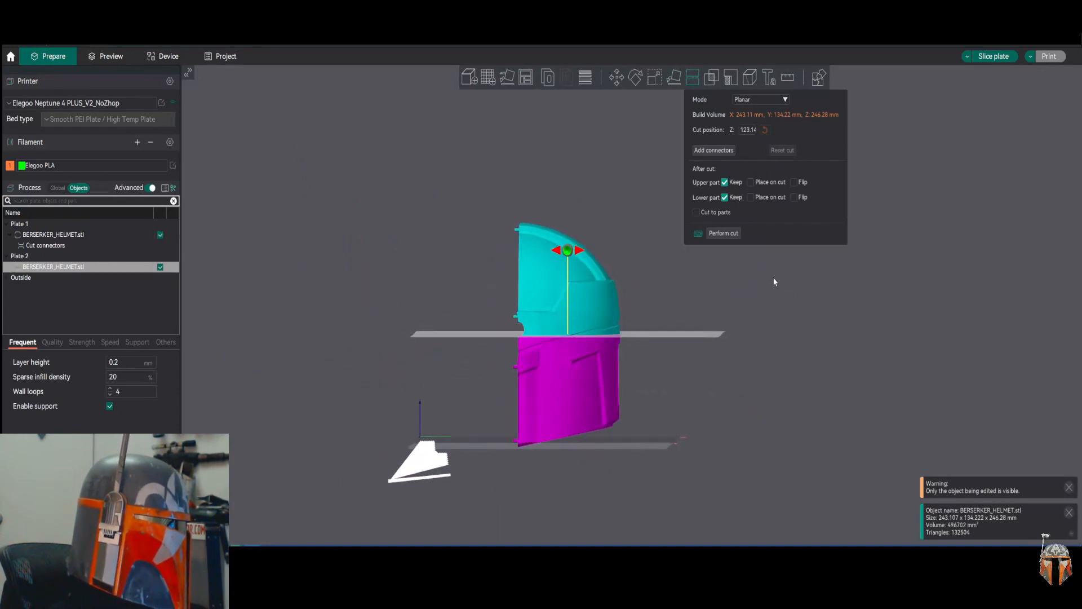
scroll(718, 308, "up", 3)
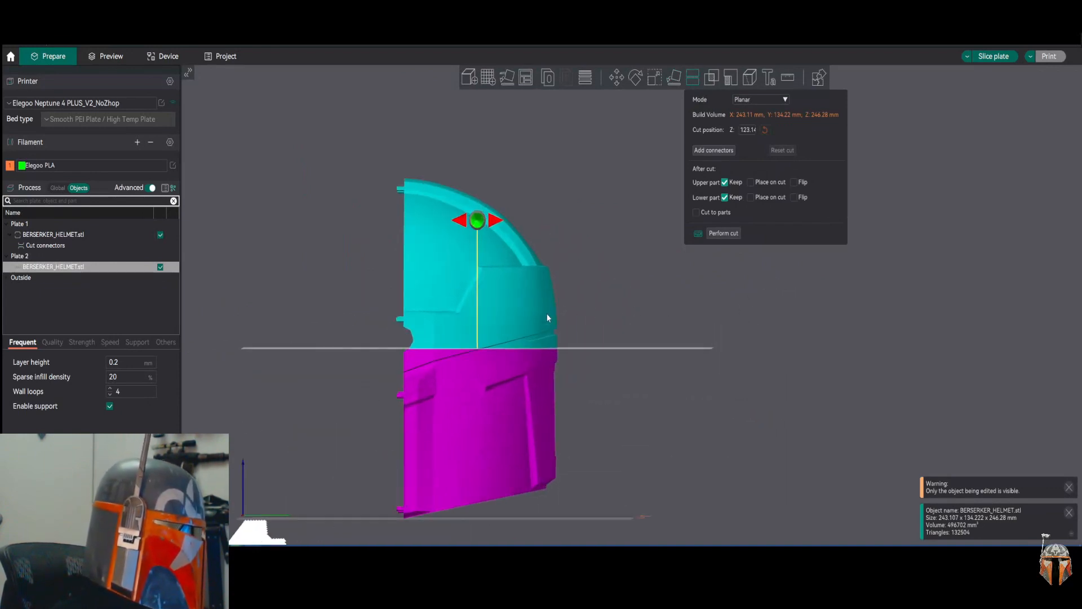
mouse_move(477, 229)
left_mouse_down()
mouse_move(479, 187)
mouse_move(482, 213)
left_mouse_up()
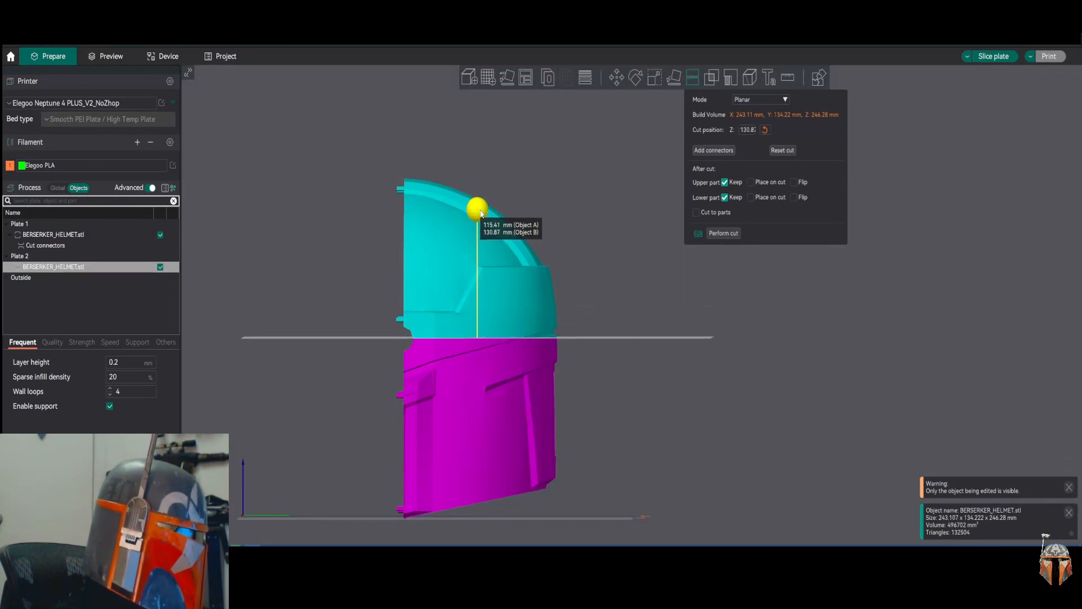
left_click_drag(481, 213, 482, 216)
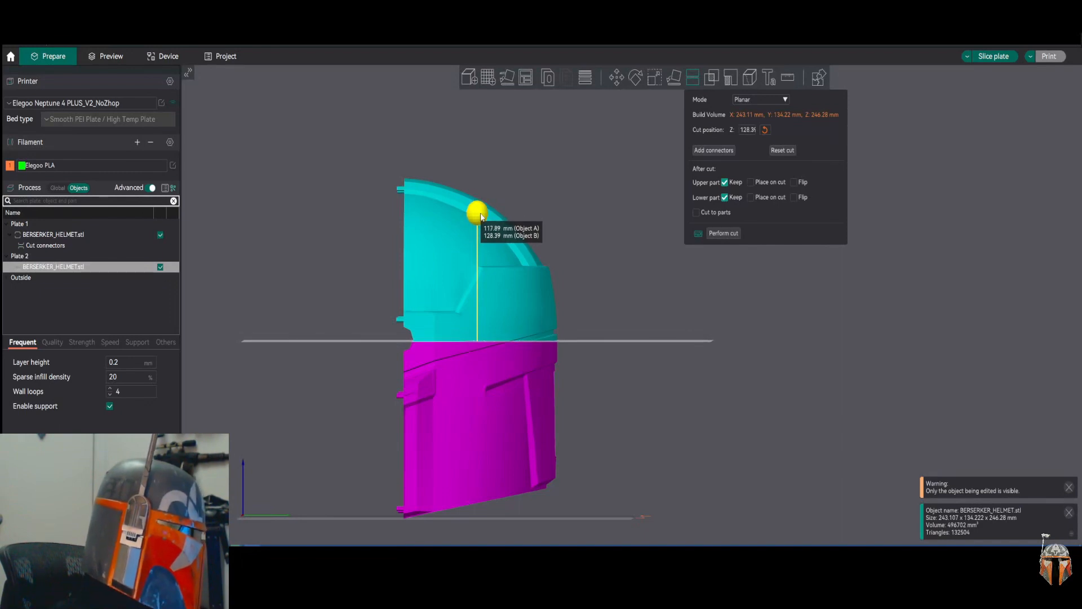
left_click_drag(481, 216, 491, 155)
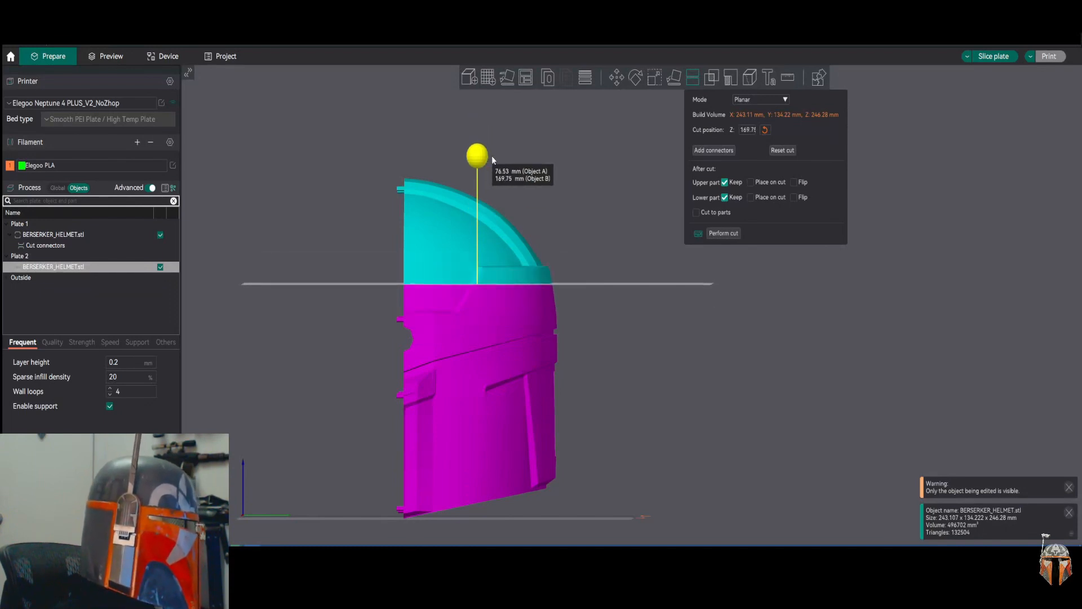
- Add six plug connectors along the back half's curved cut face: one near each end, one at each wall step, and two across the crown
left_click_drag(679, 332, 674, 269)
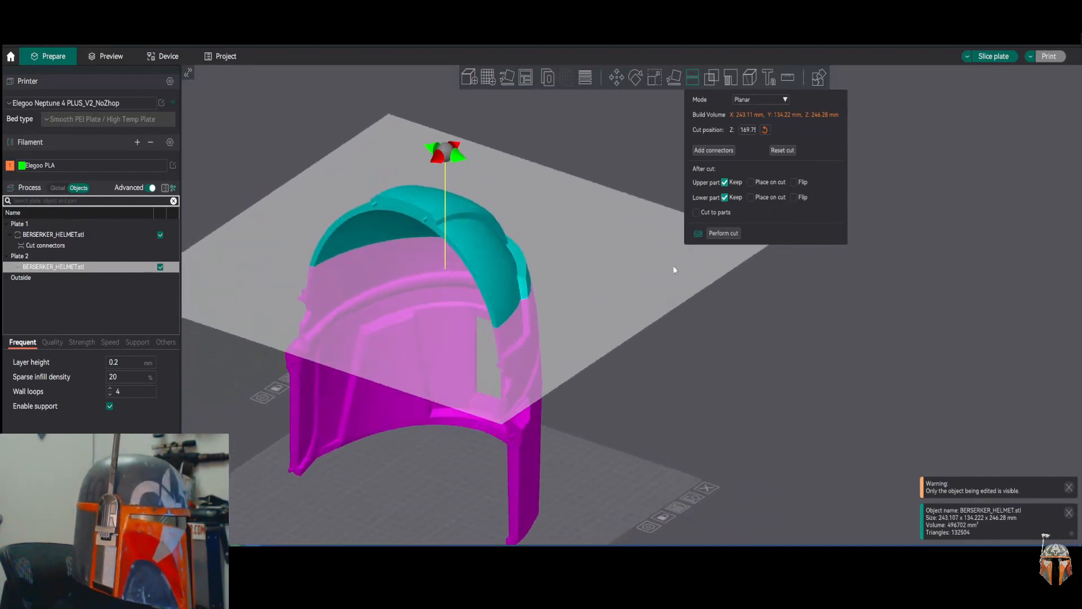
left_click_drag(756, 331, 795, 386)
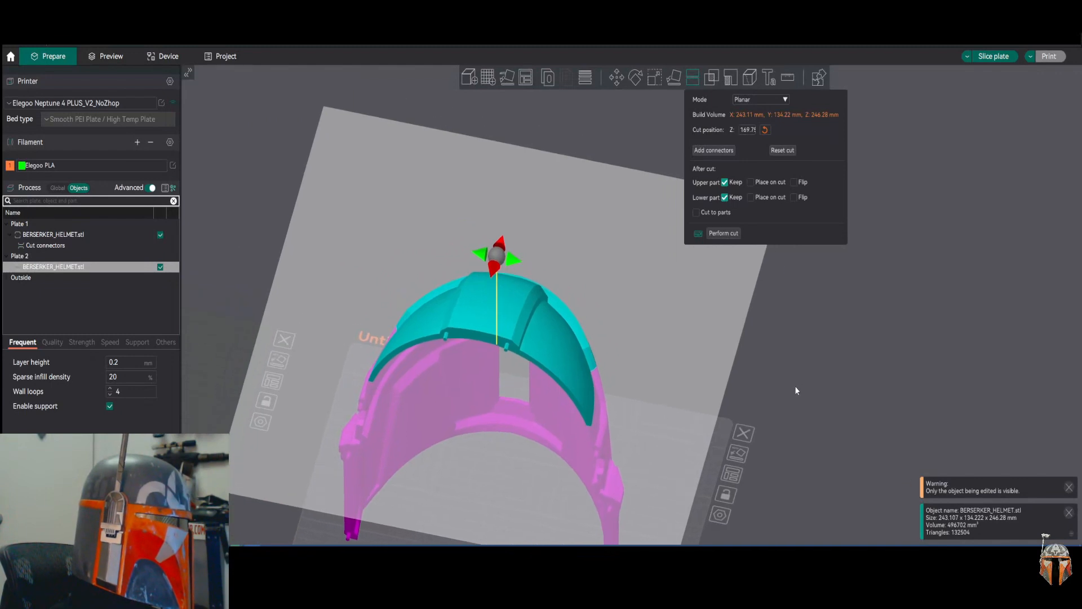
left_click(717, 150)
scroll(644, 330, "up", 3)
left_click_drag(643, 329, 684, 245)
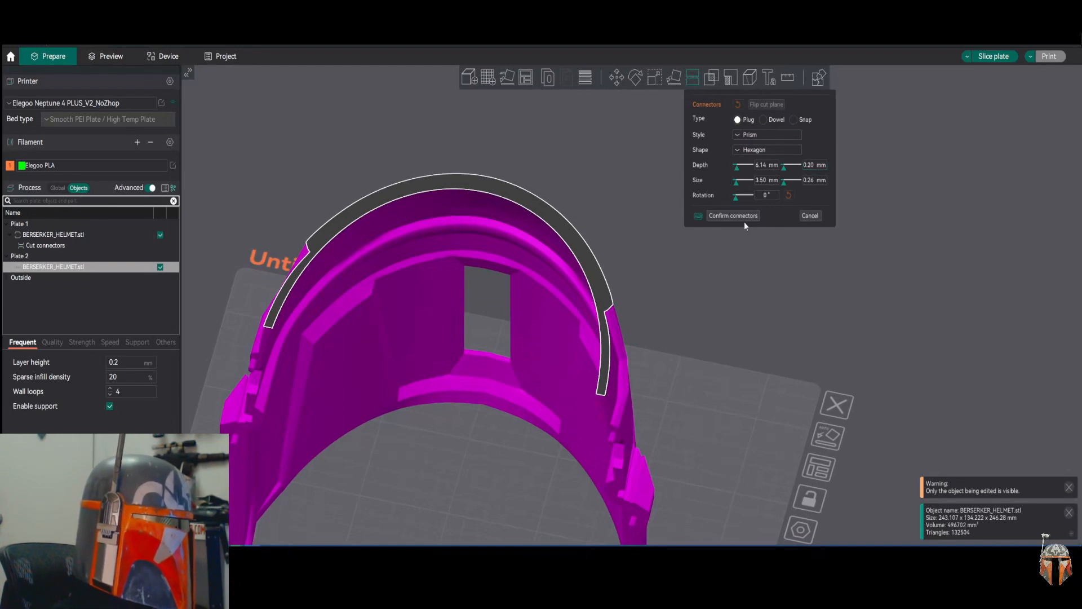
left_click(602, 384)
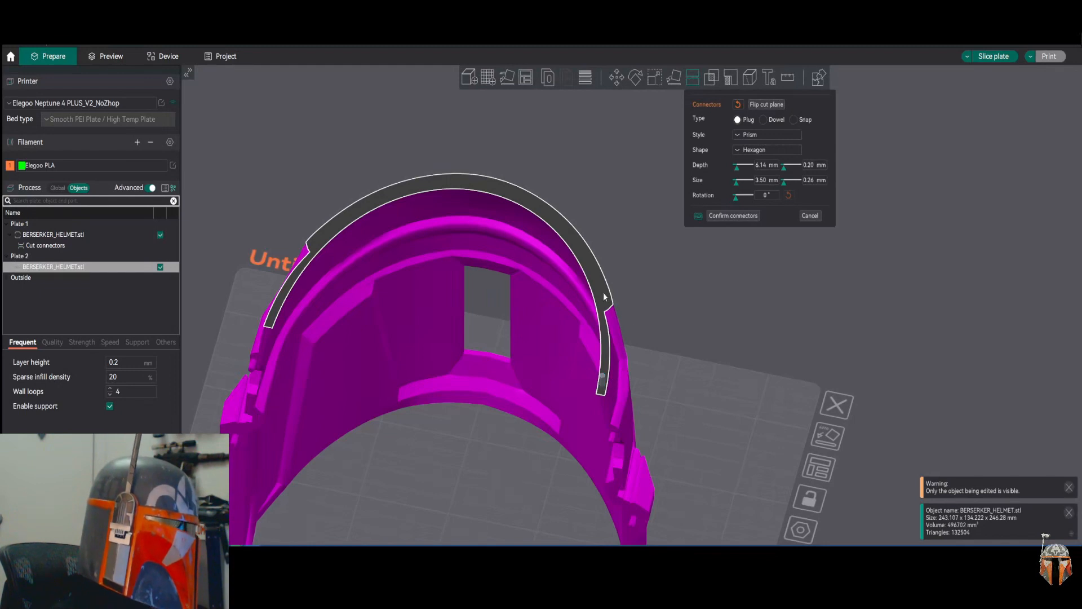
left_click(528, 198)
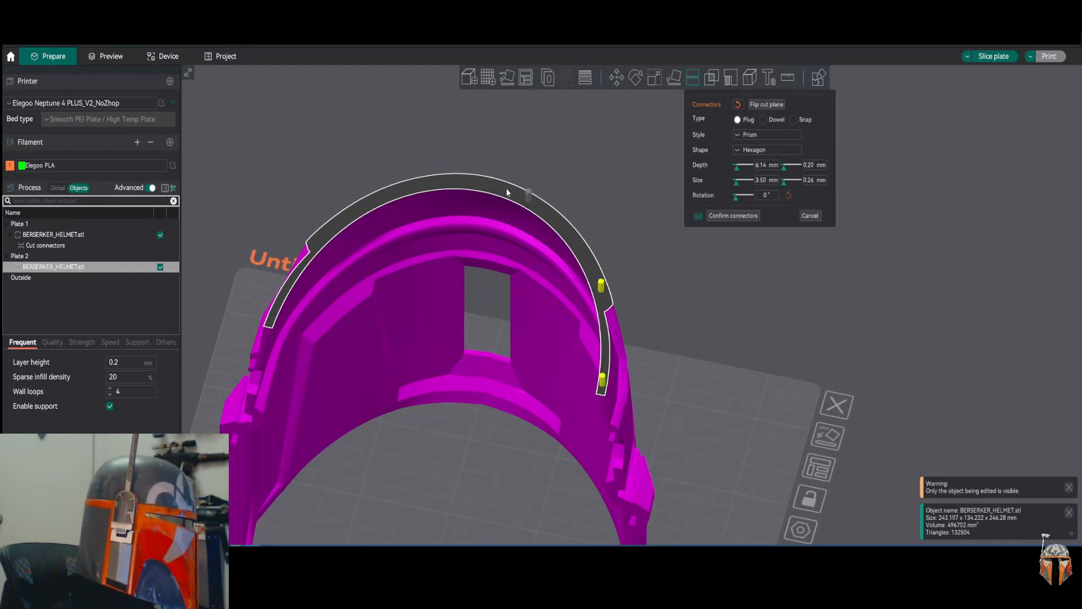
left_click(430, 184)
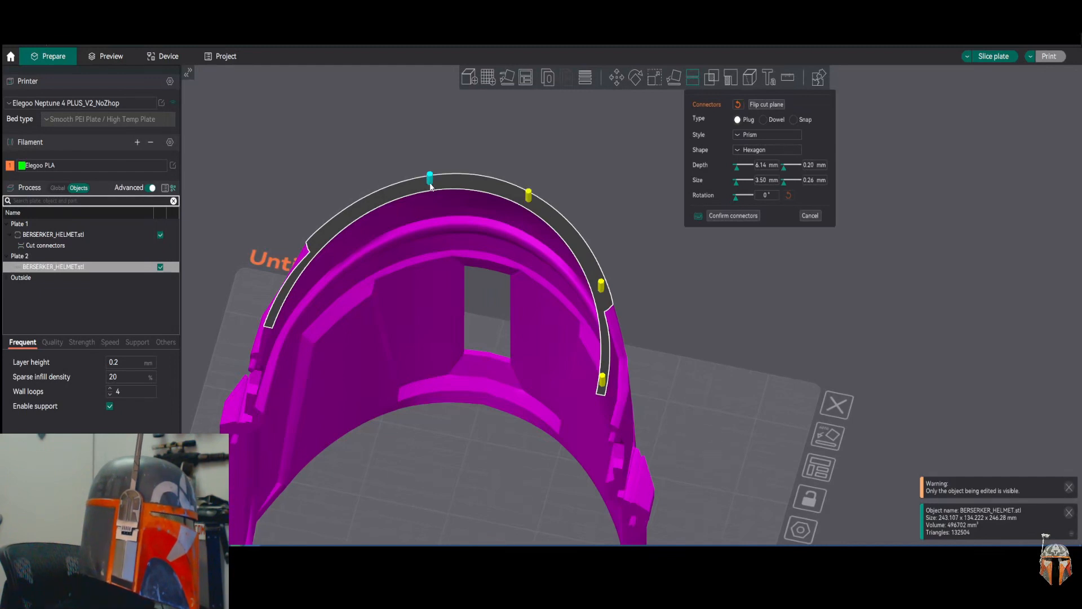
left_click(316, 239)
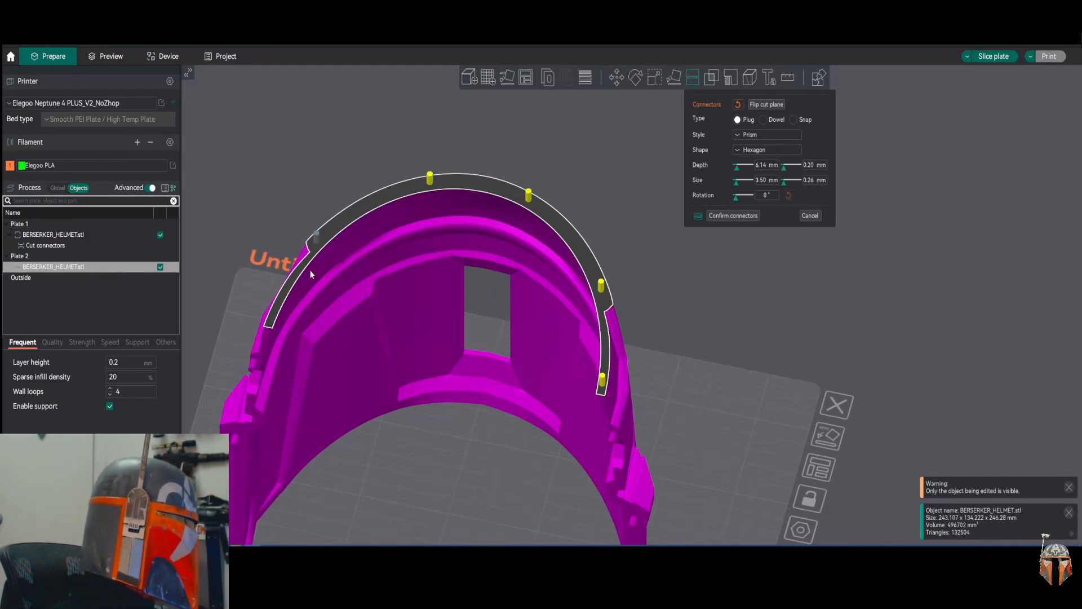
left_click(270, 319)
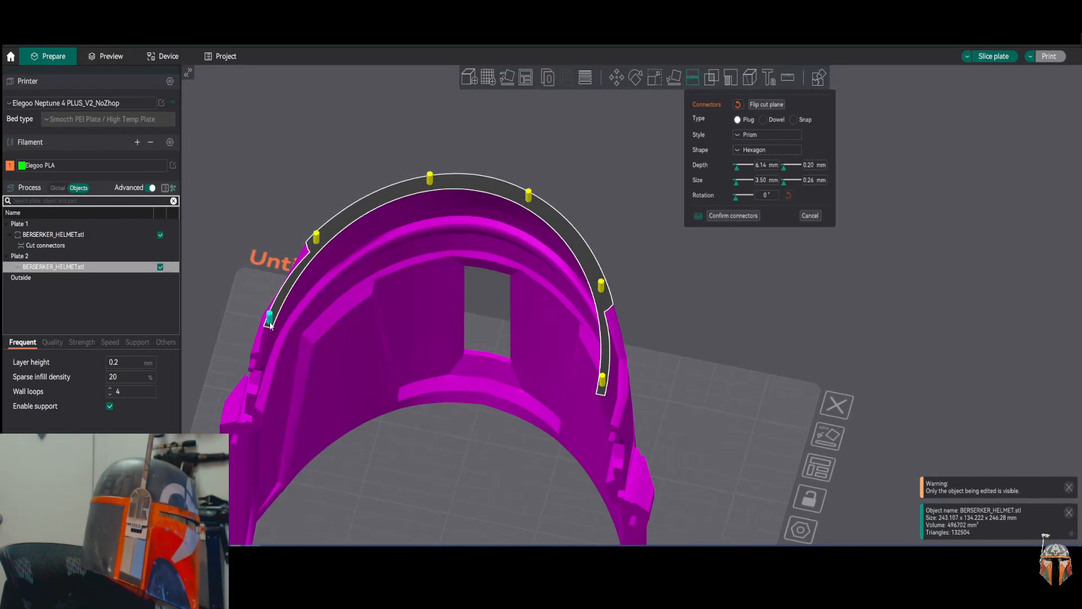
- Check the connector placement along the back half's cut face and confirm the connectors
left_click_drag(705, 299, 688, 279)
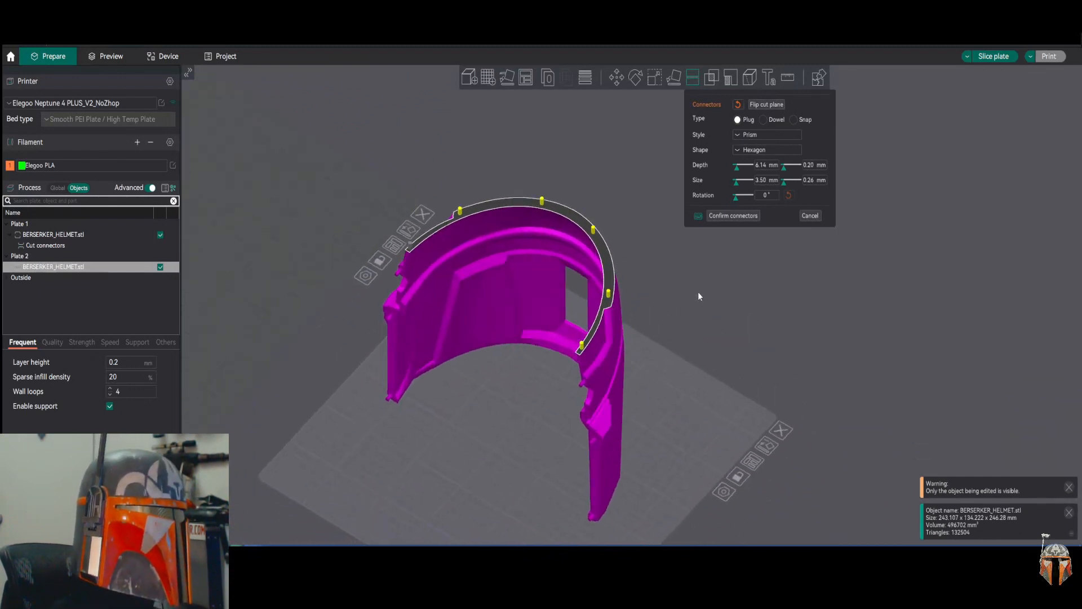
right_click_drag(691, 310, 688, 329)
left_click_drag(687, 329, 689, 320)
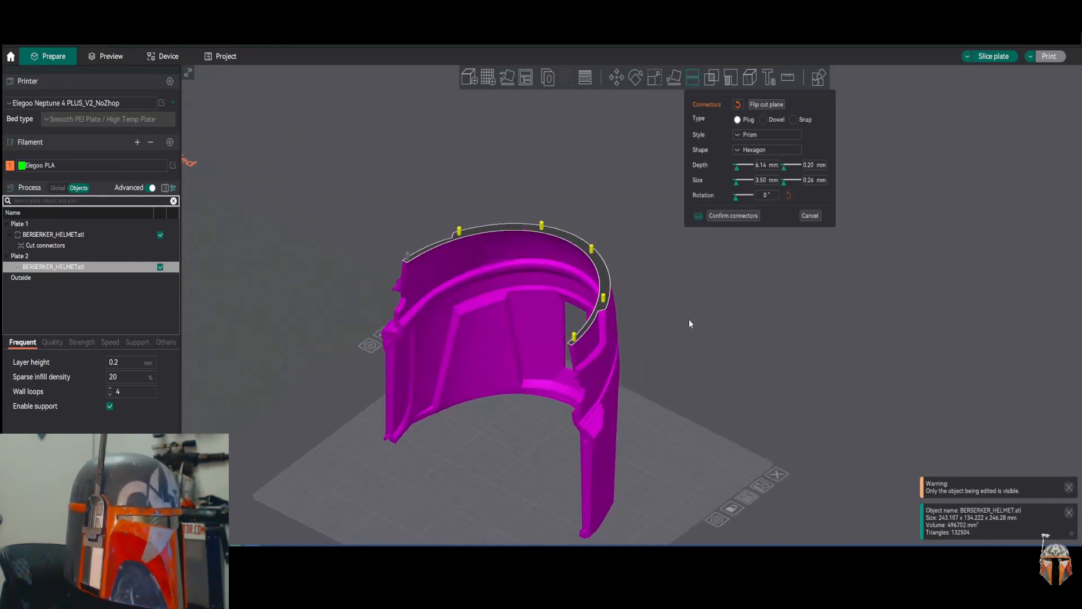
left_click(725, 217)
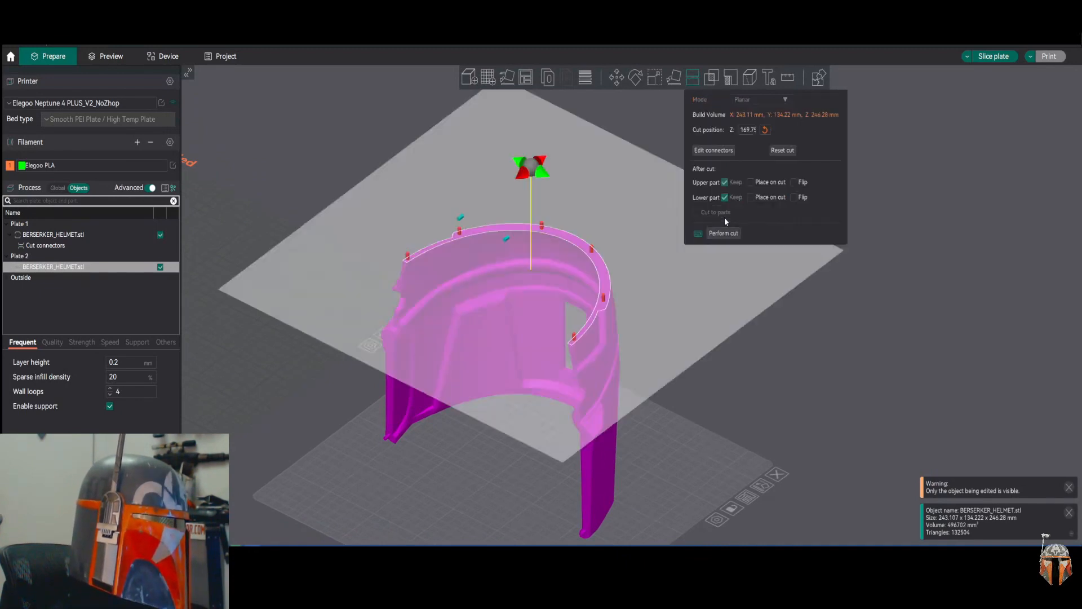
mouse_move(797, 362)
left_mouse_down()
mouse_move(791, 377)
mouse_move(763, 366)
mouse_move(780, 372)
left_mouse_up()
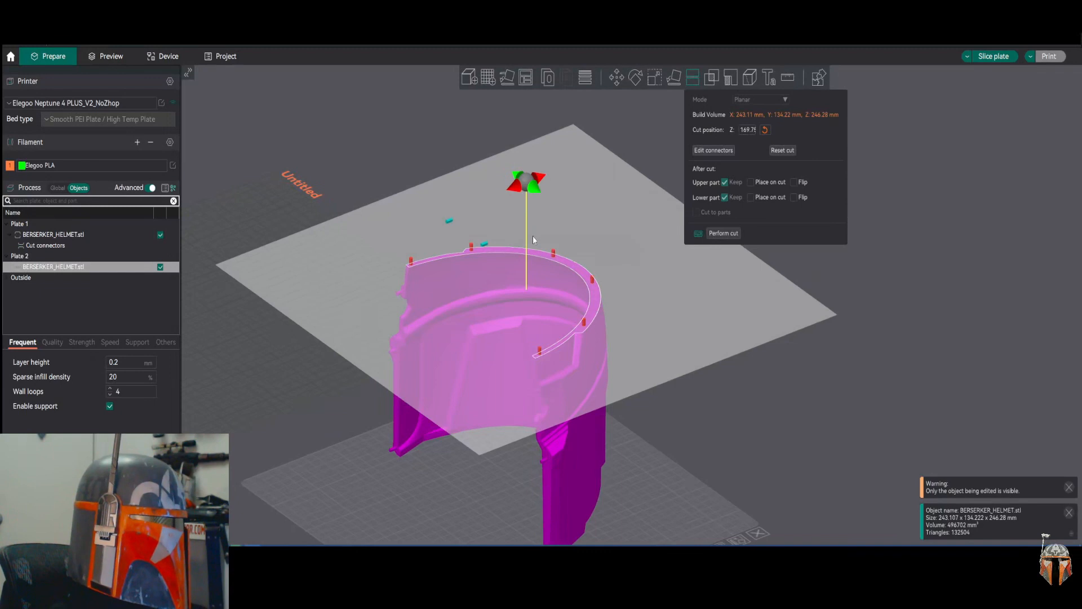
- Leave and reopen the Cut tool on the back half to redisplay the upper section, and inspect the planned cut
left_click(620, 78)
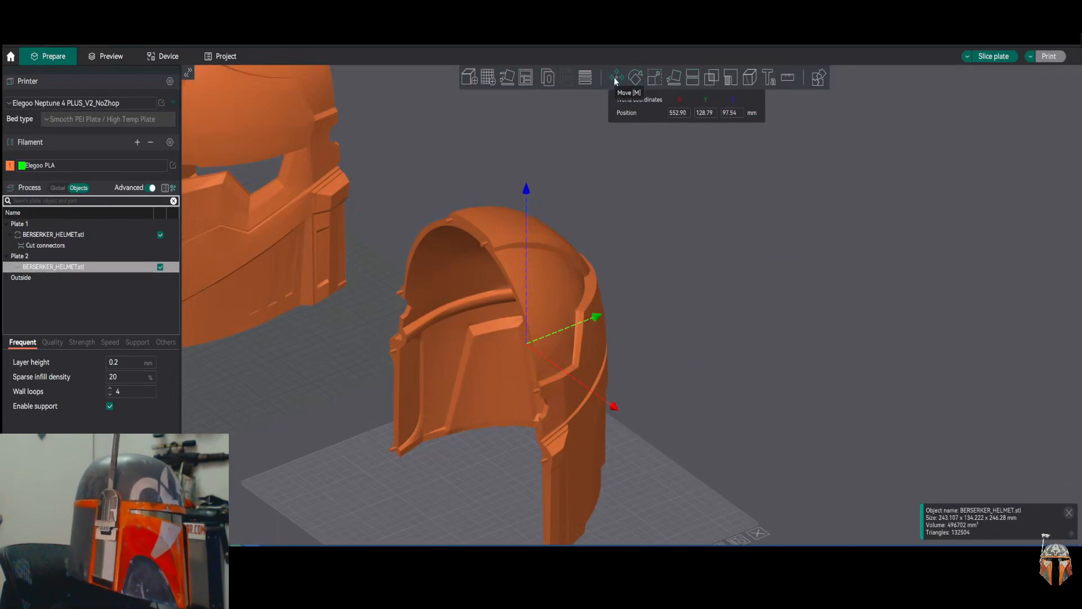
left_click(692, 77)
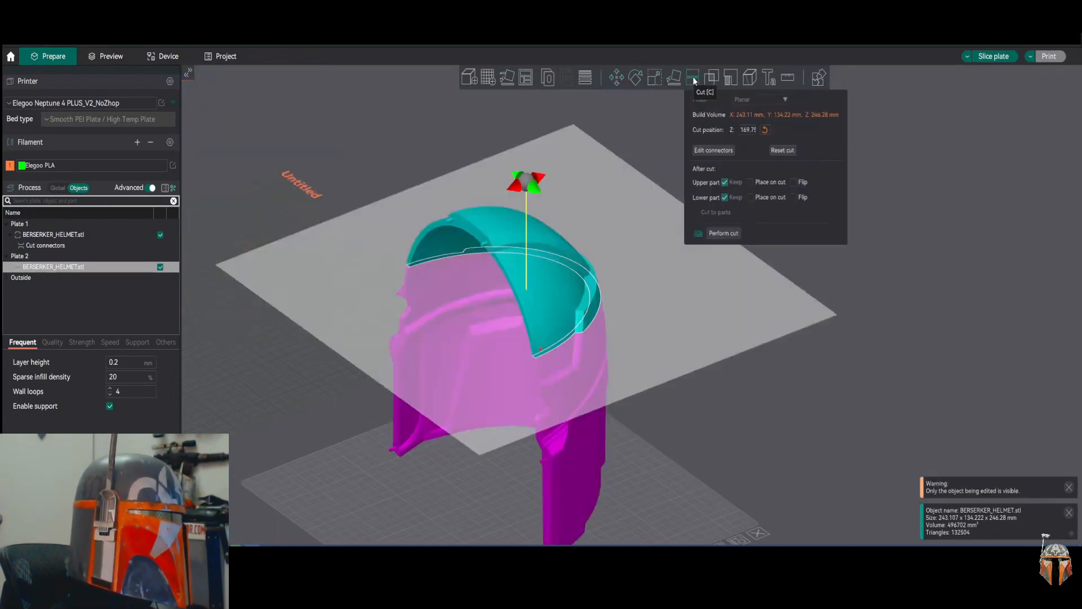
left_click_drag(794, 381, 728, 379)
right_click_drag(728, 378, 767, 399)
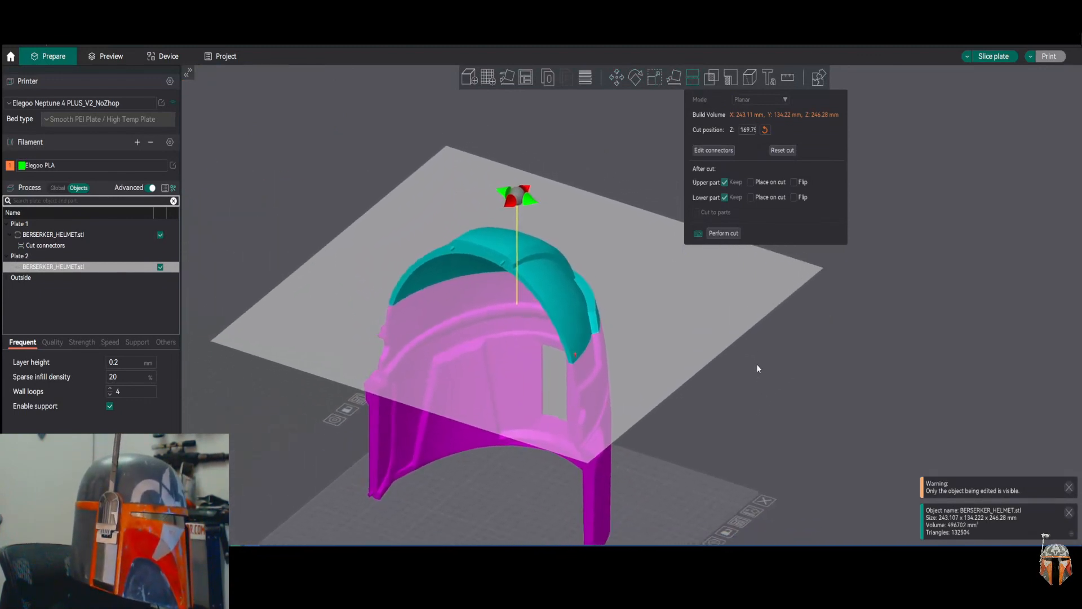
- Perform the planned cut on the helmet's back half and inspect the sockets and pegs on the two resulting pieces
left_click(724, 233)
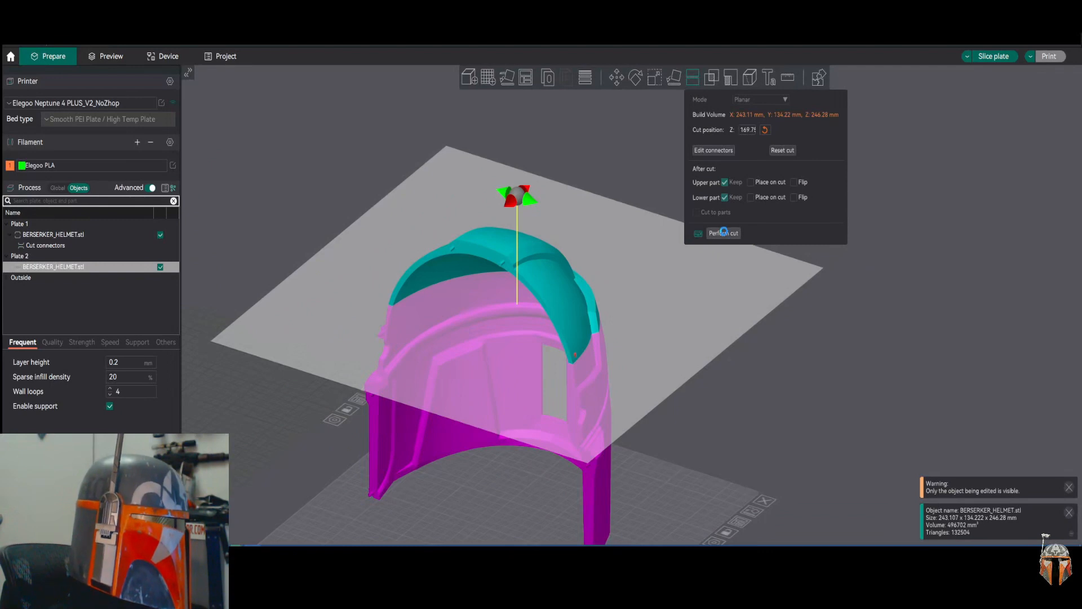
right_click_drag(758, 214, 787, 169)
left_click_drag(787, 170, 779, 191)
scroll(621, 301, "up", 2)
scroll(621, 302, "up", 2)
left_click_drag(815, 252, 841, 167)
scroll(773, 302, "up", 5)
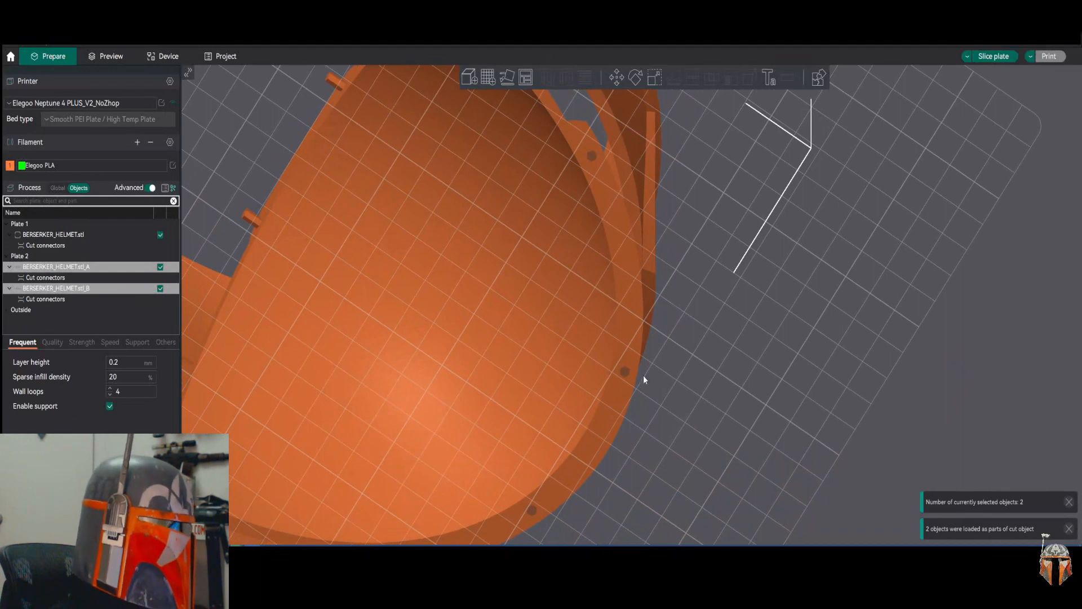
left_click_drag(717, 363, 754, 275)
scroll(747, 271, "down", 8)
left_click_drag(782, 247, 781, 247)
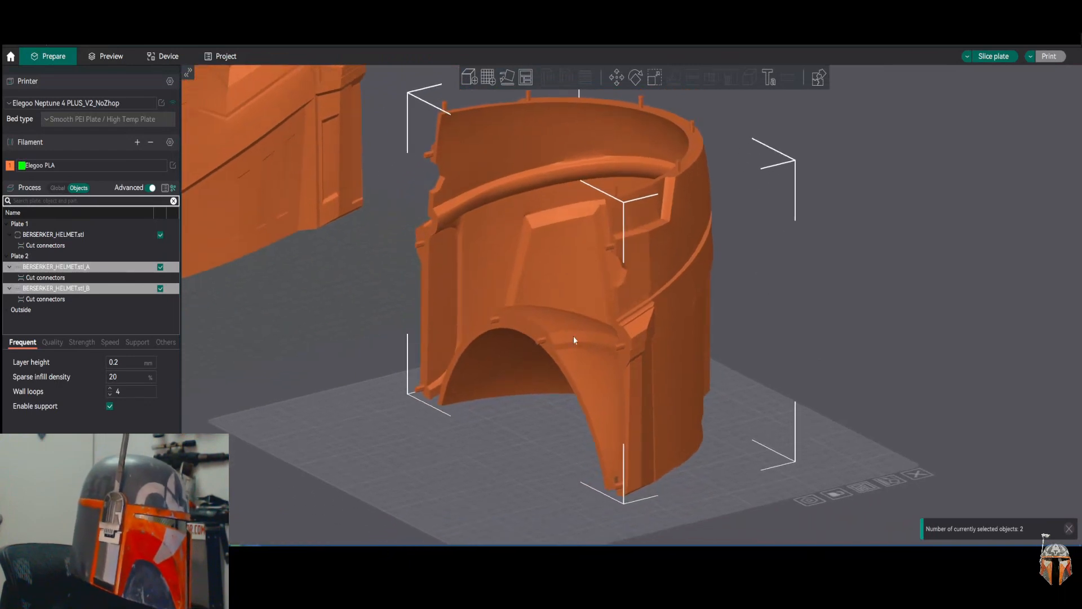
left_click(824, 442)
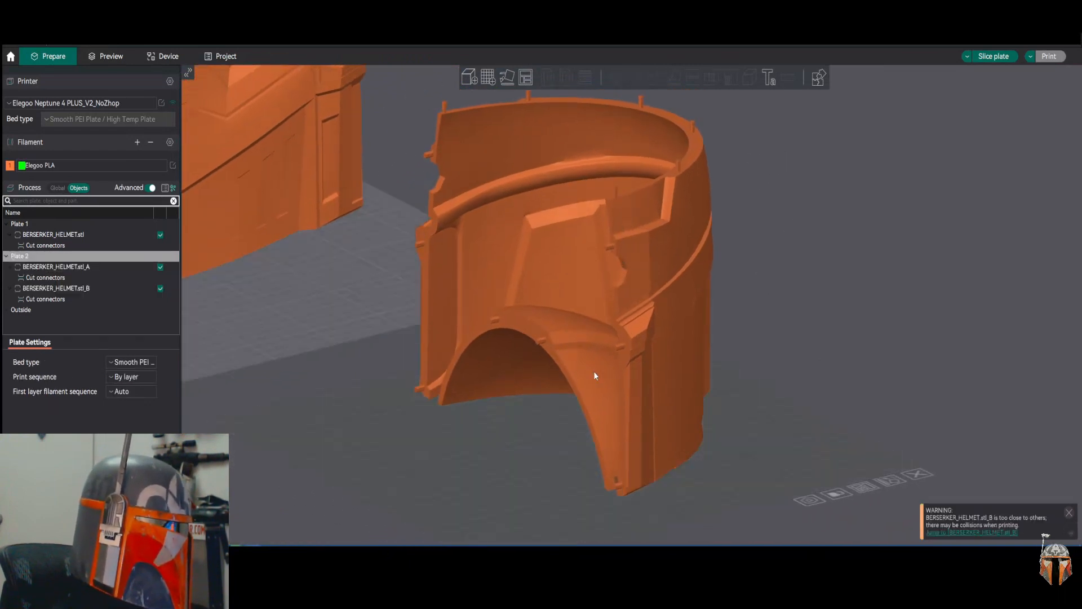
- Add a third plate and move the upper crown piece of the back half onto it
left_click(594, 375)
scroll(611, 367, "down", 5)
left_click_drag(613, 365, 563, 396)
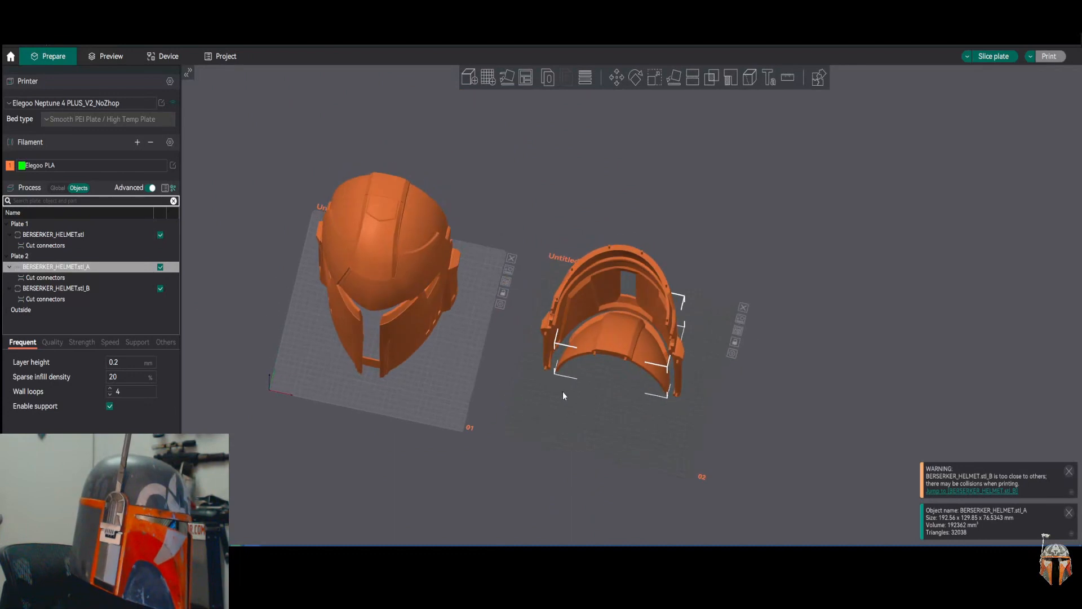
left_click(489, 77)
left_click_drag(729, 234, 533, 344)
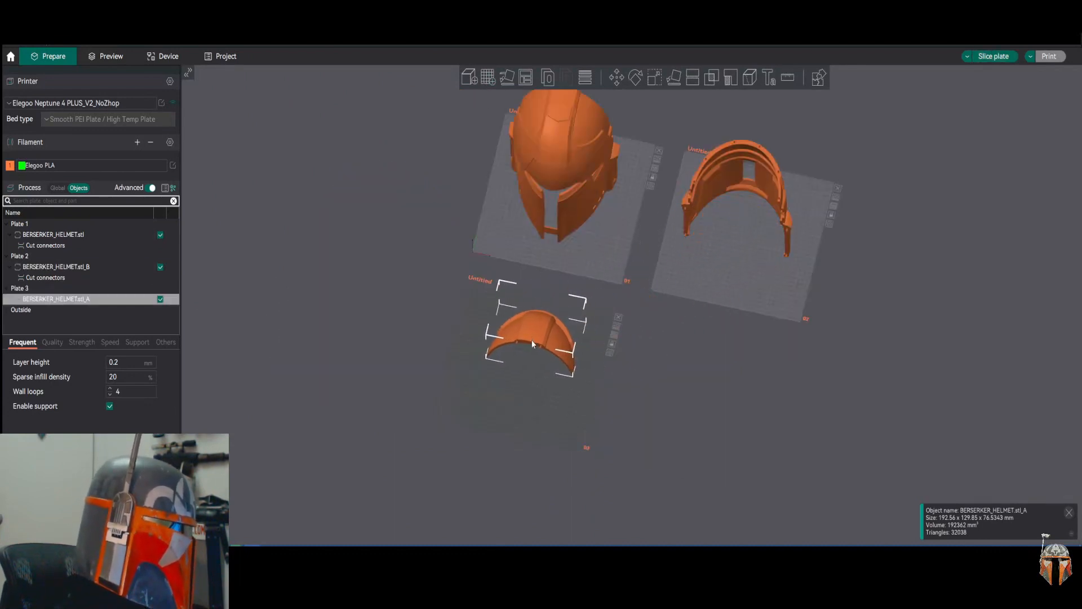
- Rotate the crown piece to 54.28° about the X axis and inspect its cut face from below
scroll(596, 374, "up", 5)
right_click_drag(596, 375, 729, 323)
left_click_drag(729, 323, 684, 292)
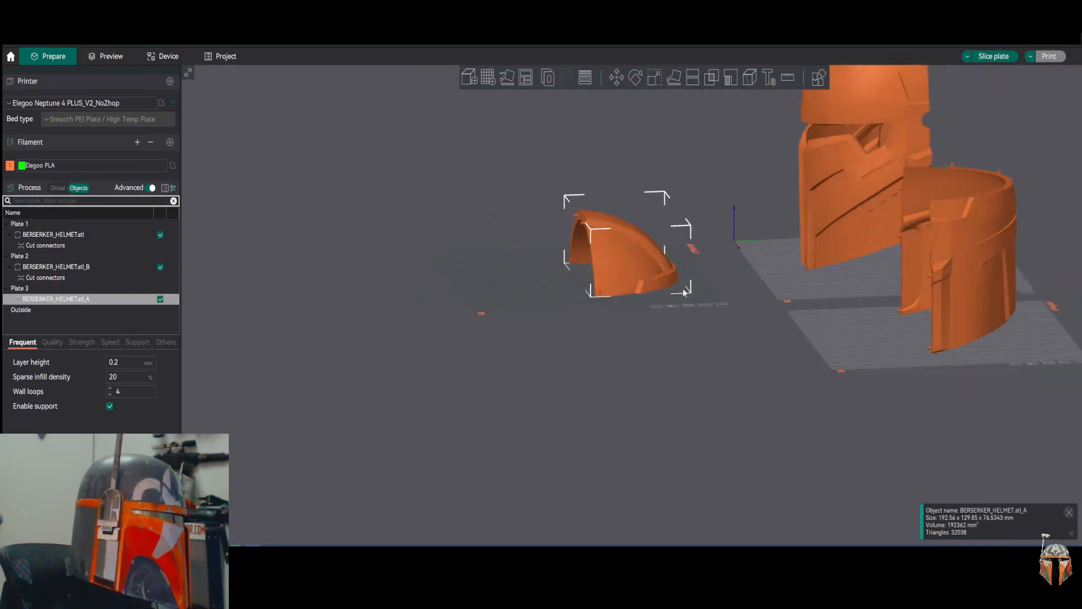
scroll(677, 290, "up", 3)
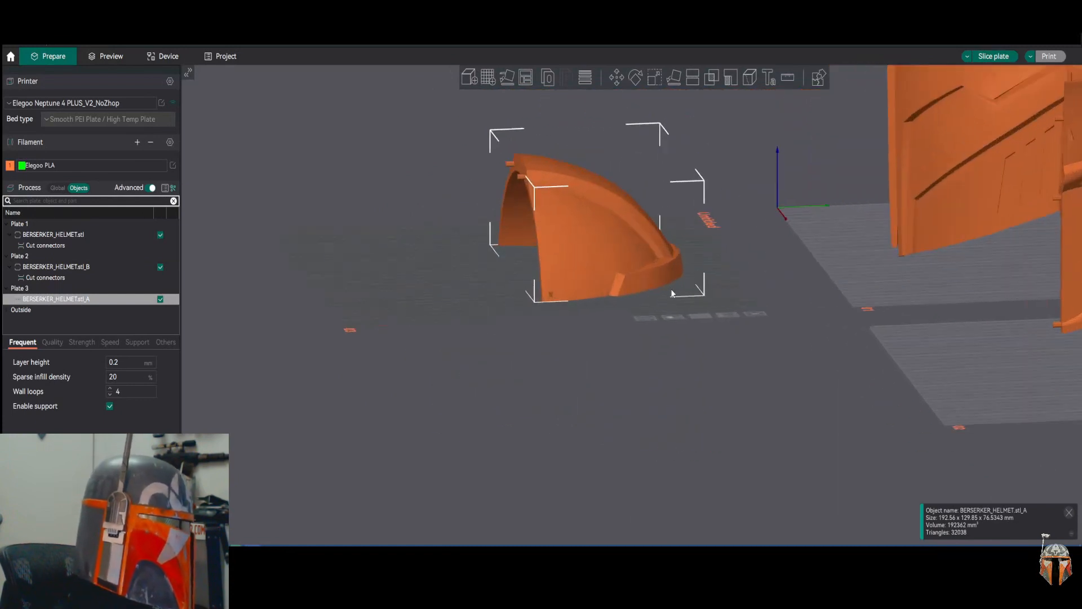
left_click(634, 79)
left_click_drag(396, 274, 461, 418)
right_click_drag(704, 348, 682, 406)
left_click_drag(681, 405, 656, 393)
scroll(545, 354, "up", 5)
mouse_move(545, 356)
left_mouse_down()
mouse_move(590, 389)
mouse_move(600, 370)
mouse_move(561, 345)
left_mouse_up()
left_click_drag(279, 258, 444, 248)
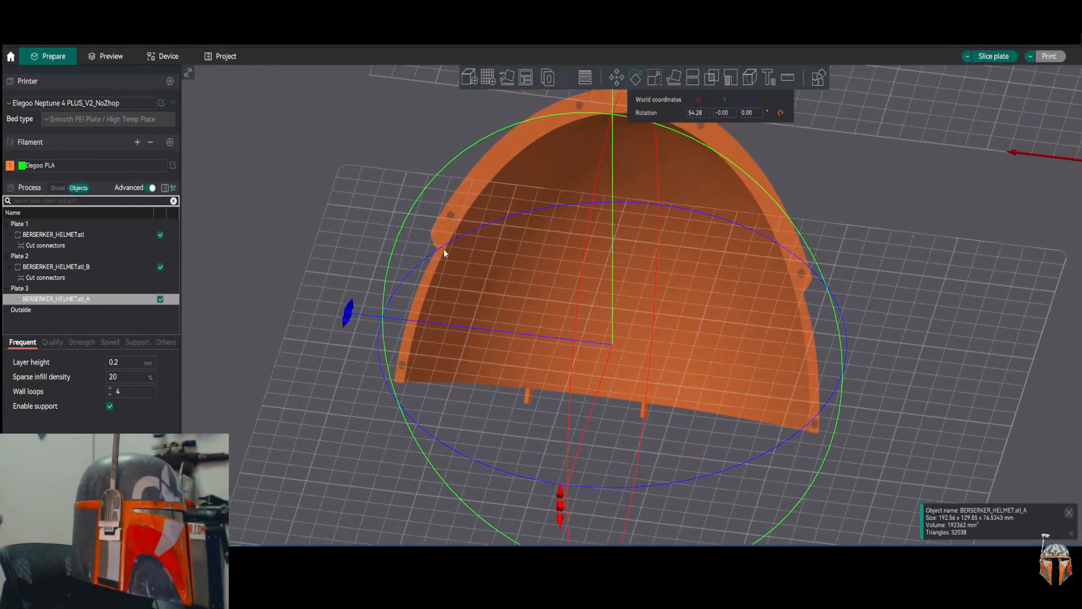
- Lay the crown piece flat on its lower cut face, move it back onto plate 3, and check the seating from below
left_click(676, 84)
left_click(506, 200)
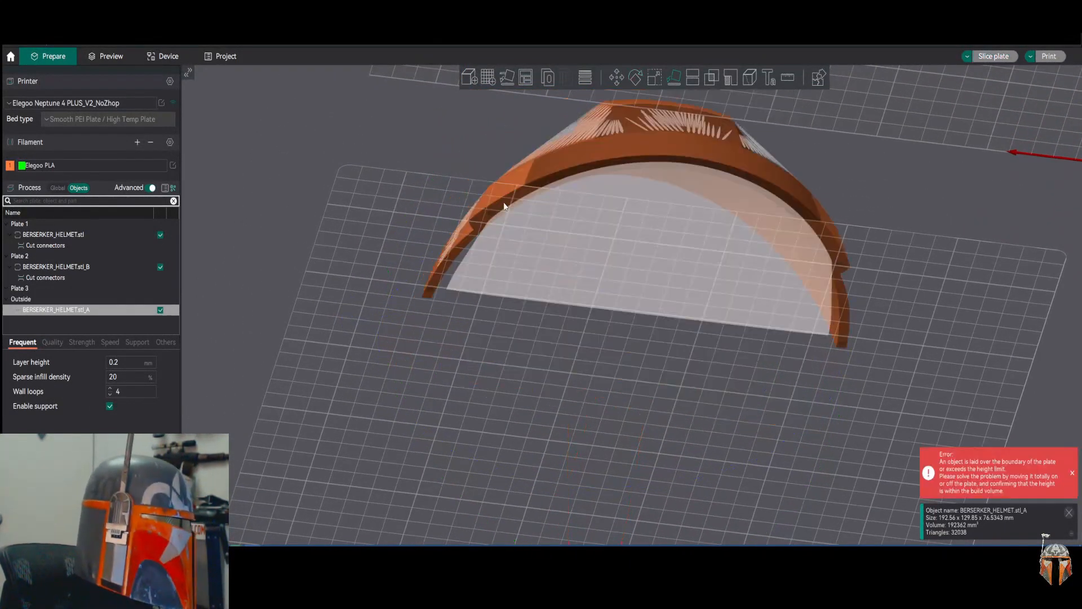
left_click_drag(350, 164, 406, 228)
scroll(405, 236, "down", 4)
left_click_drag(594, 256, 454, 250)
left_click_drag(593, 238, 638, 213)
scroll(620, 197, "up", 5)
right_click_drag(610, 192, 765, 196)
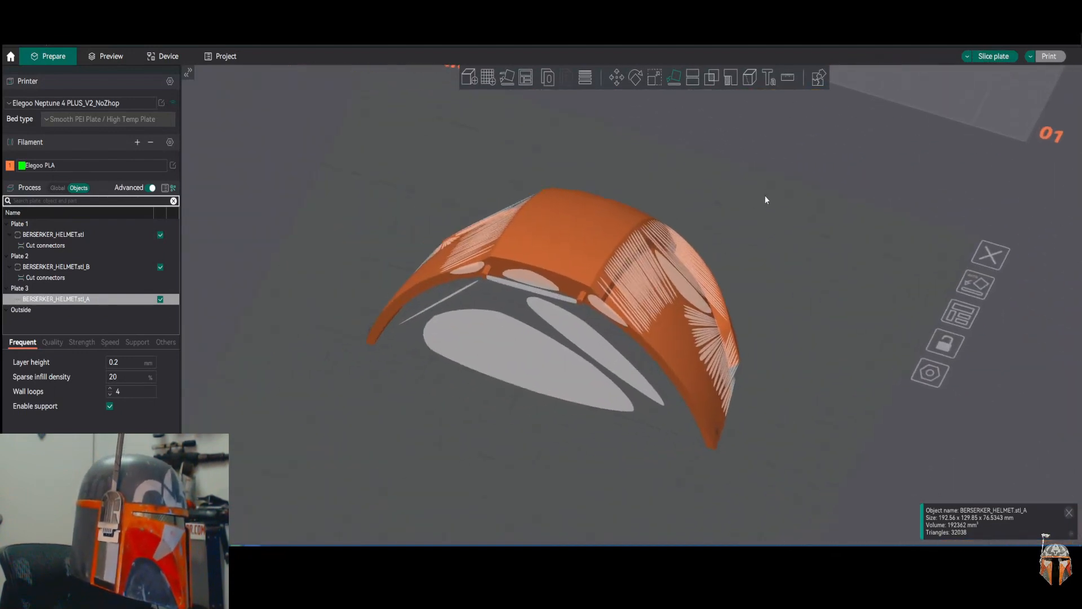
left_click_drag(792, 283, 643, 267)
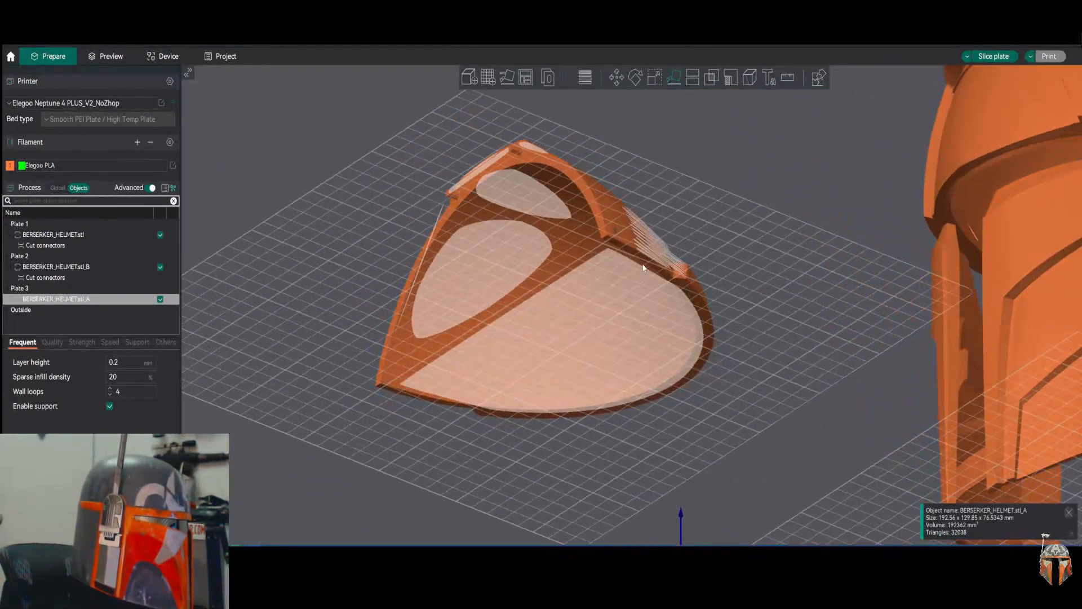
left_click_drag(738, 292, 779, 255)
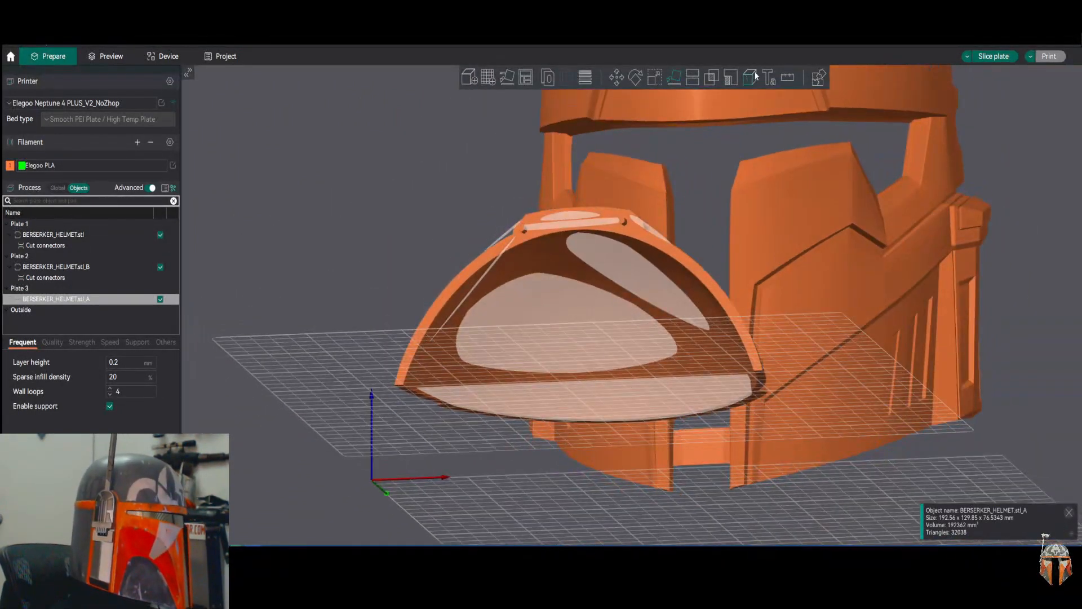
- Start support painting on the crown piece and set the overhang highlight angle to 33.00
left_click(730, 78)
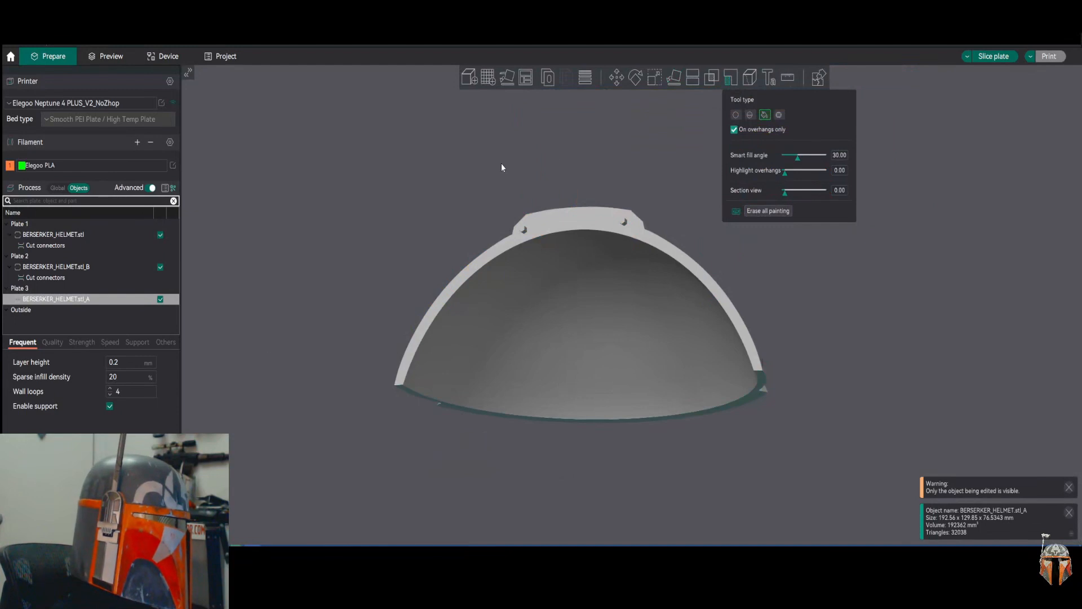
left_click_drag(454, 173, 455, 168)
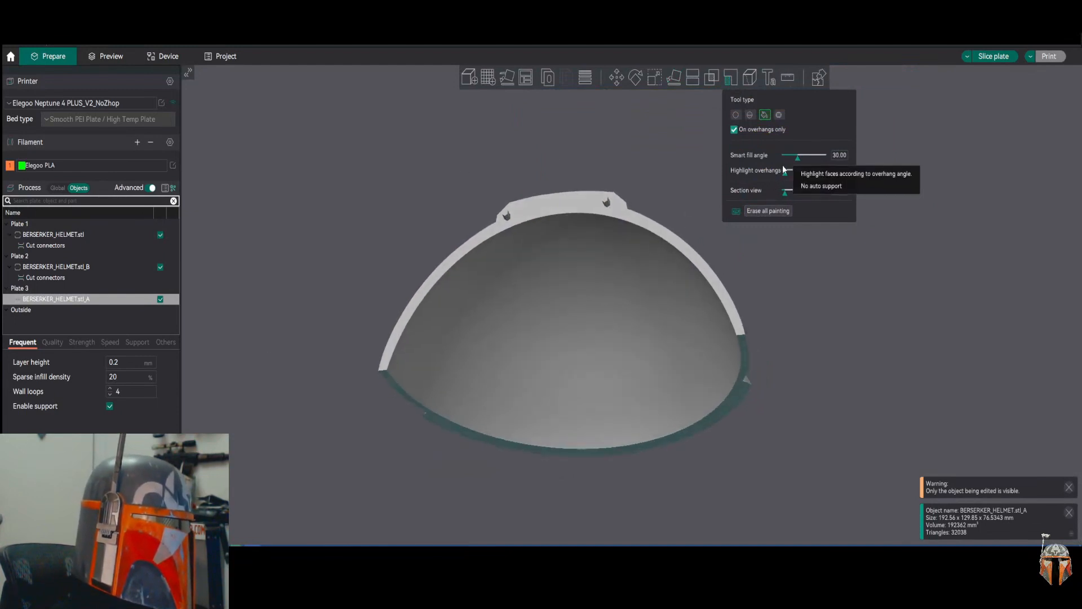
left_click_drag(785, 173, 797, 179)
scroll(445, 160, "up", 5)
right_click_drag(473, 195, 404, 171)
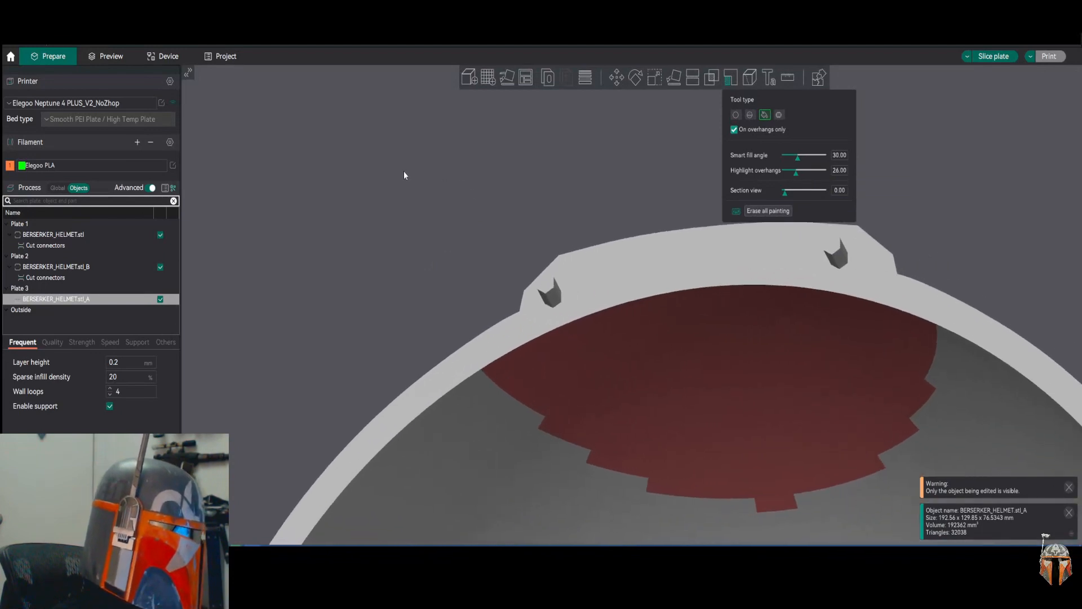
left_click_drag(404, 172, 406, 167)
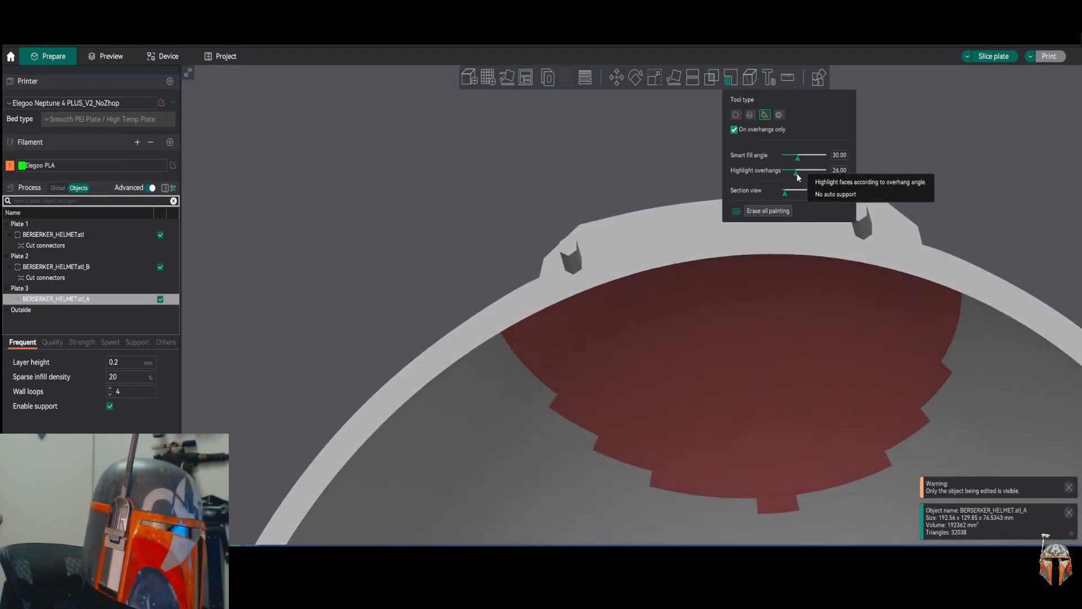
left_click_drag(796, 174, 801, 178)
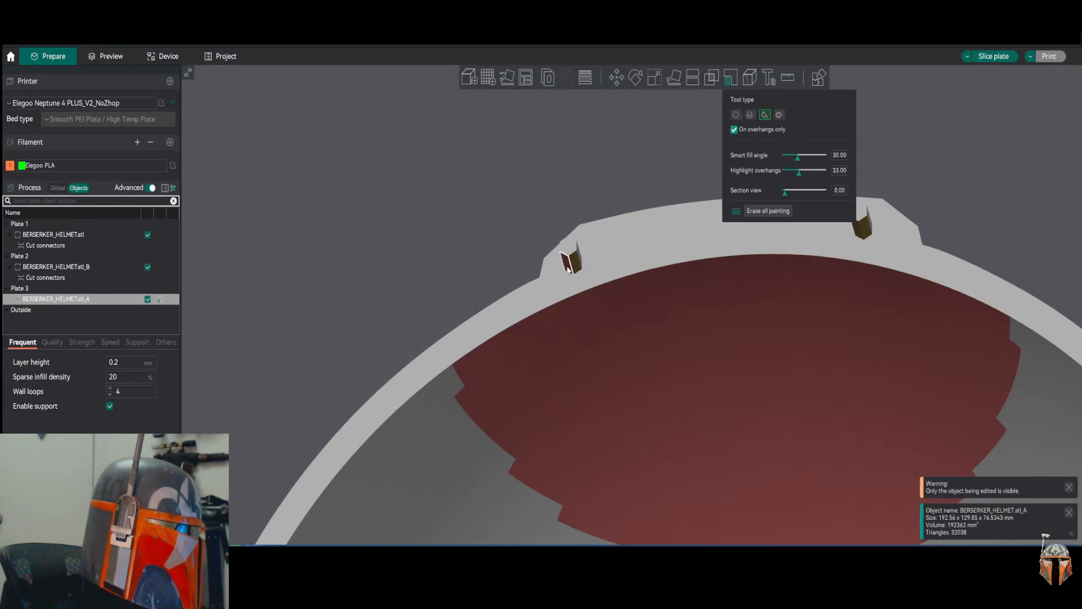
- Paint the overhanging faces of the crown piece's connector pegs with smart fill and check the piece from all sides
scroll(501, 201, "down", 7)
left_click_drag(946, 337, 925, 271)
left_click(625, 270)
left_click_drag(829, 294, 478, 227)
scroll(478, 228, "up", 6)
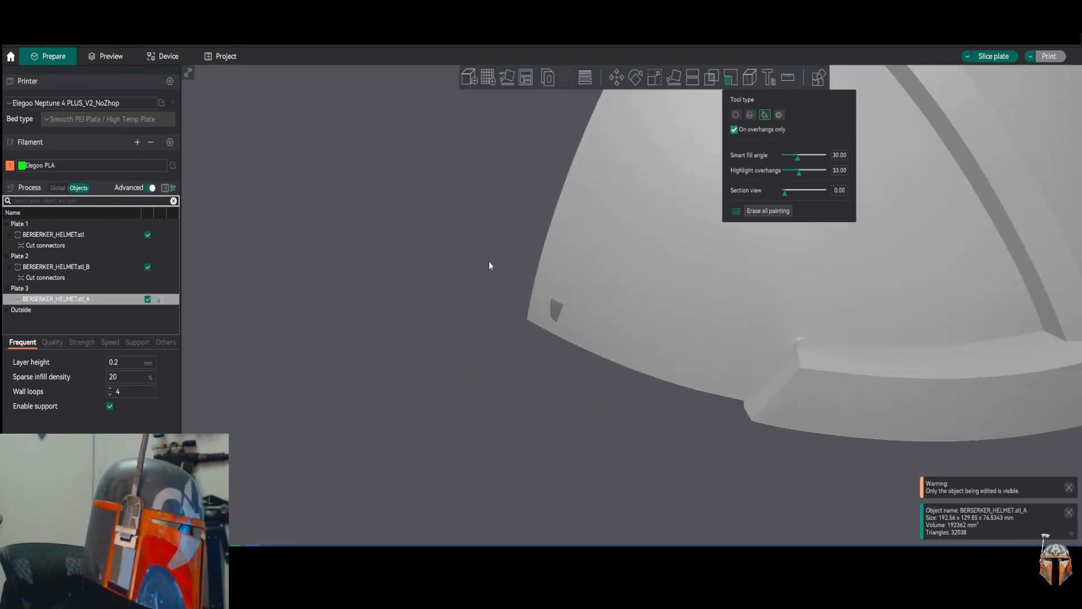
mouse_move(463, 264)
left_mouse_down()
mouse_move(684, 357)
mouse_move(613, 316)
mouse_move(509, 299)
mouse_move(536, 237)
mouse_move(434, 372)
mouse_move(446, 327)
mouse_move(459, 391)
mouse_move(490, 350)
mouse_move(467, 314)
mouse_move(415, 295)
mouse_move(847, 313)
mouse_move(865, 345)
mouse_move(908, 342)
mouse_move(774, 375)
left_mouse_up()
left_click_drag(534, 485, 845, 333)
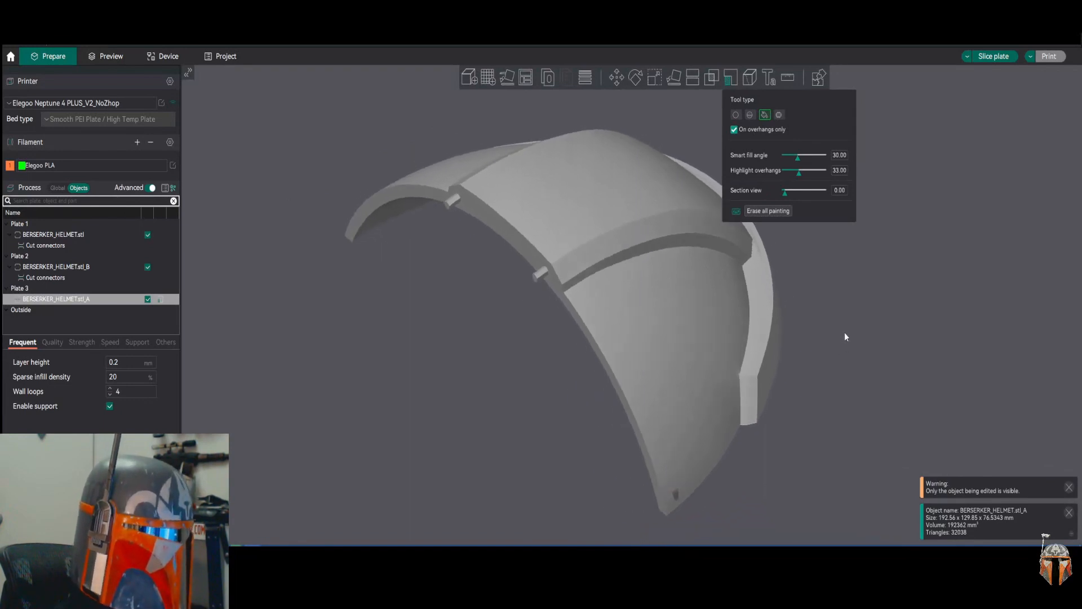
- Leave support painting and slice the plate holding the crown piece
scroll(845, 333, "down", 2)
left_click(616, 78)
left_click_drag(1027, 318, 836, 367)
left_click(1005, 57)
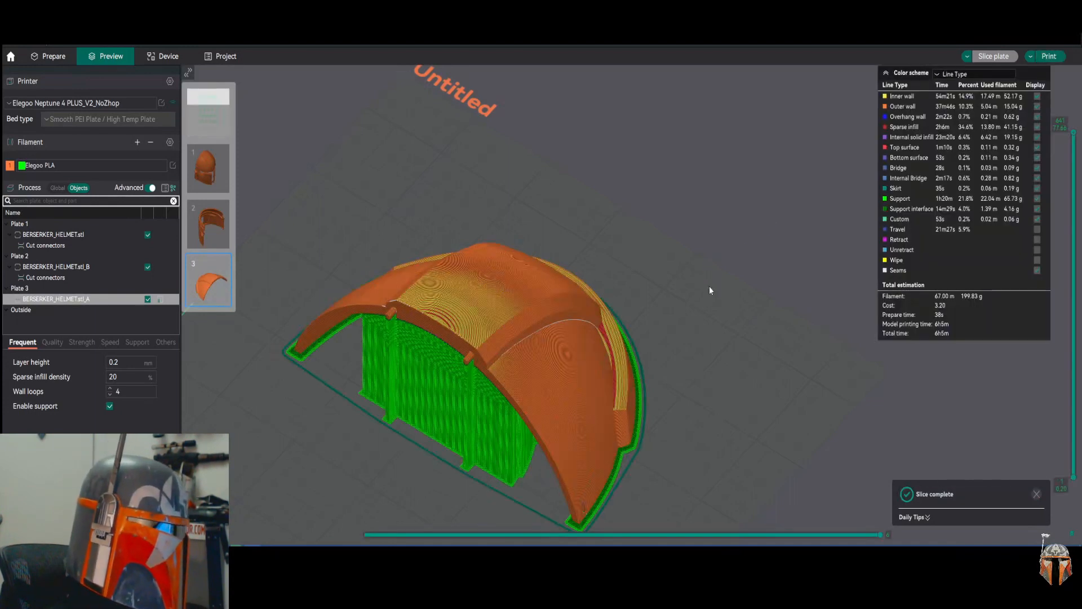
- Inspect the sliced crown piece up close and lower the displayed layers to near its base
left_click_drag(661, 294, 716, 245)
scroll(715, 244, "up", 5)
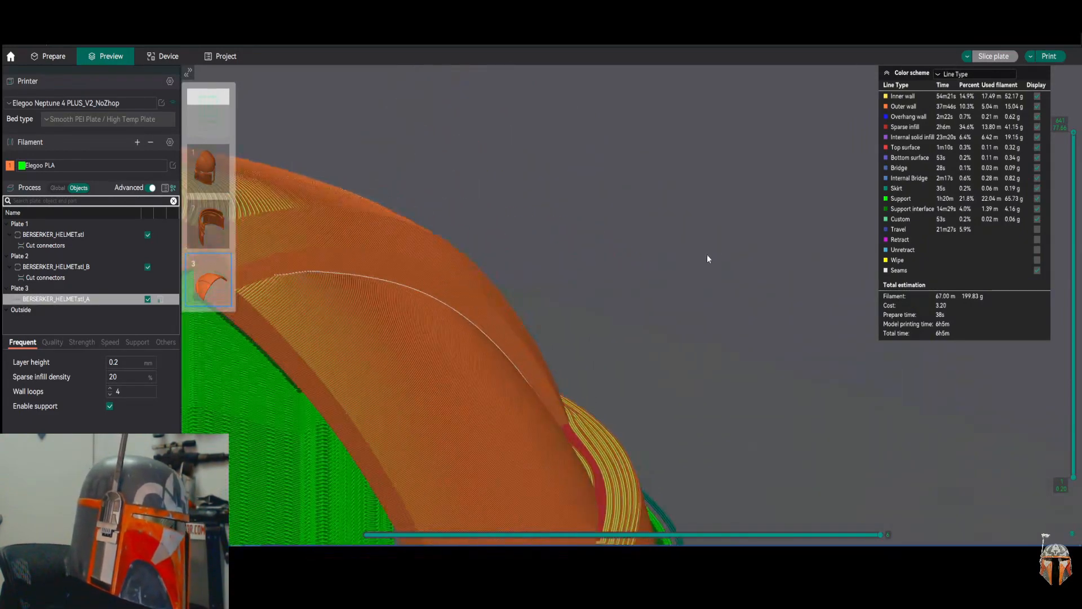
scroll(650, 265, "down", 2)
left_click_drag(763, 212, 791, 127)
scroll(808, 171, "up", 6)
scroll(809, 195, "up", 4)
left_click_drag(1074, 136, 1045, 442)
left_click_drag(798, 277, 786, 135)
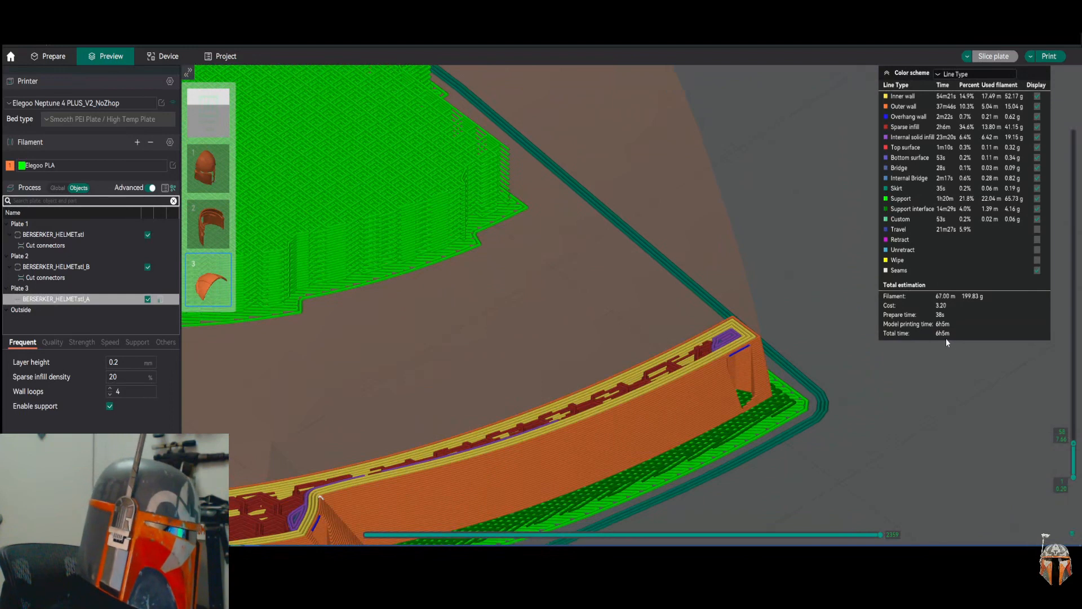
- Lower the displayed layers slightly further and examine the supports inside the connector socket at the wall's end
left_click_drag(1075, 449, 1075, 458)
right_click_drag(773, 312, 718, 222)
left_click_drag(718, 221, 735, 255)
scroll(778, 388, "up", 4)
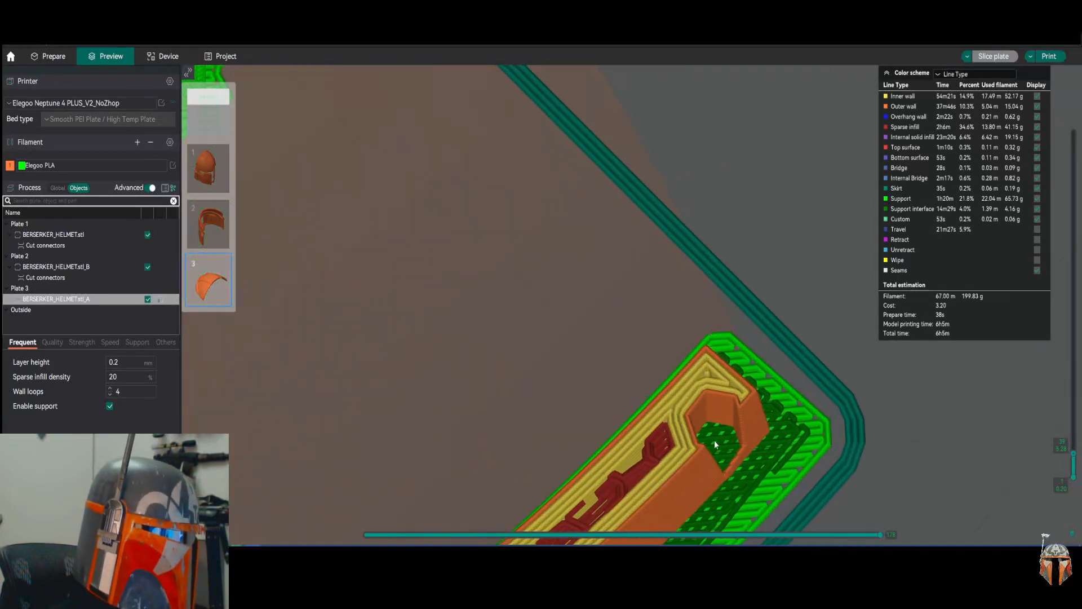
- Examine the supports in the connector sockets along the crown piece's curved wall in the layer preview
scroll(748, 432, "down", 10)
left_click_drag(795, 352, 858, 421)
scroll(728, 412, "up", 3)
left_click_drag(787, 412, 756, 379)
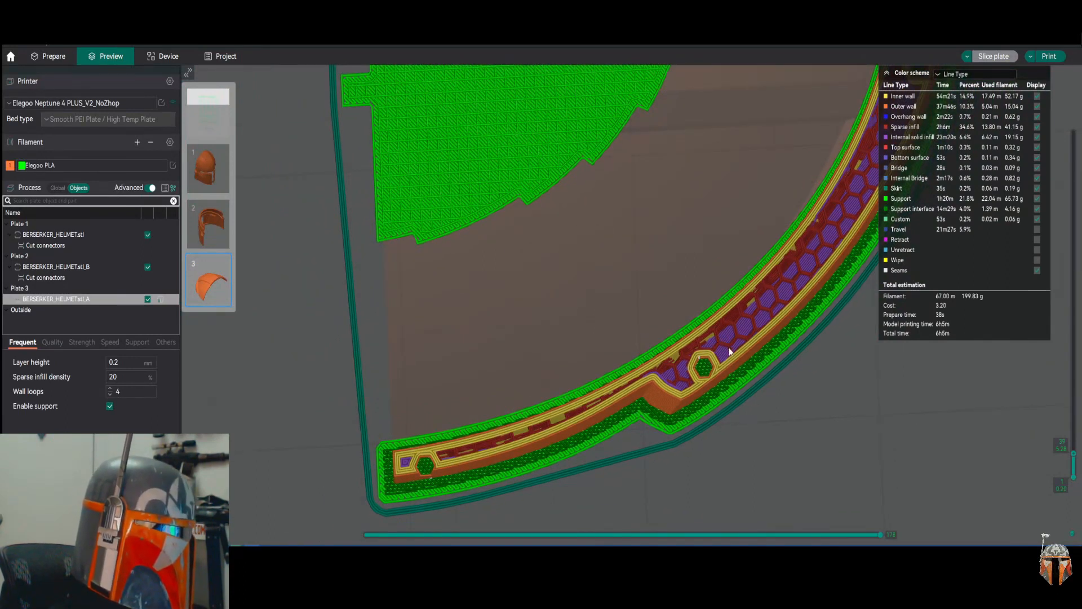
scroll(730, 352, "up", 3)
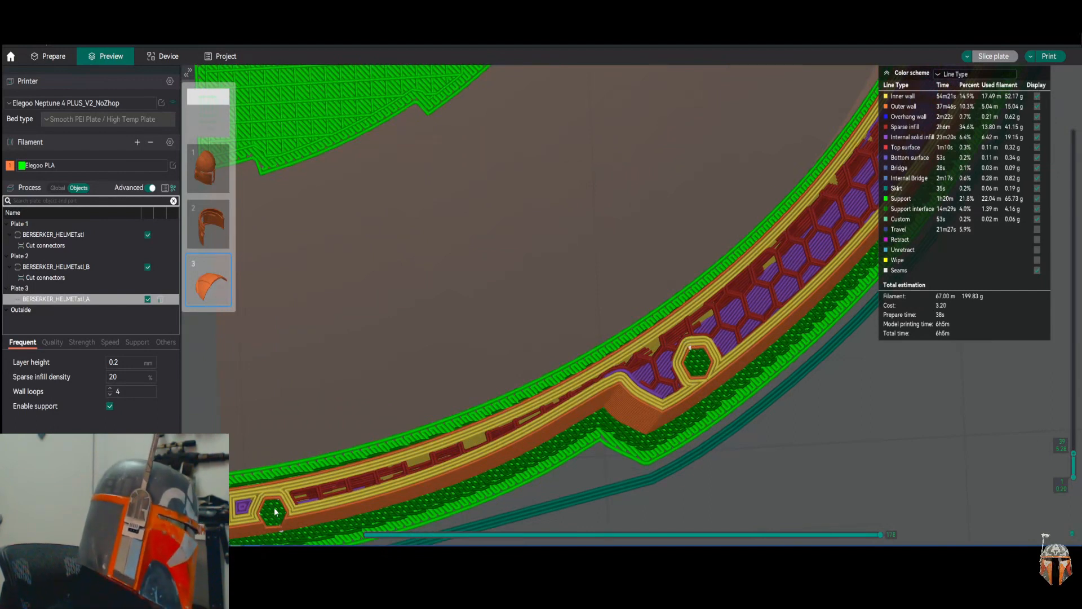
scroll(295, 508, "down", 4)
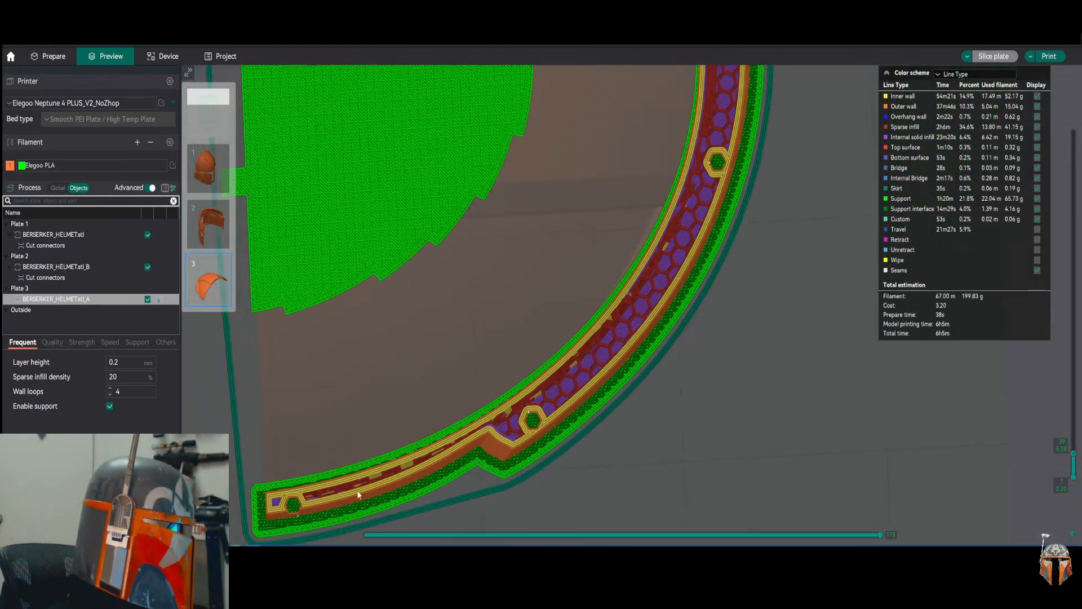
scroll(725, 353, "down", 3)
right_click_drag(776, 269, 722, 408)
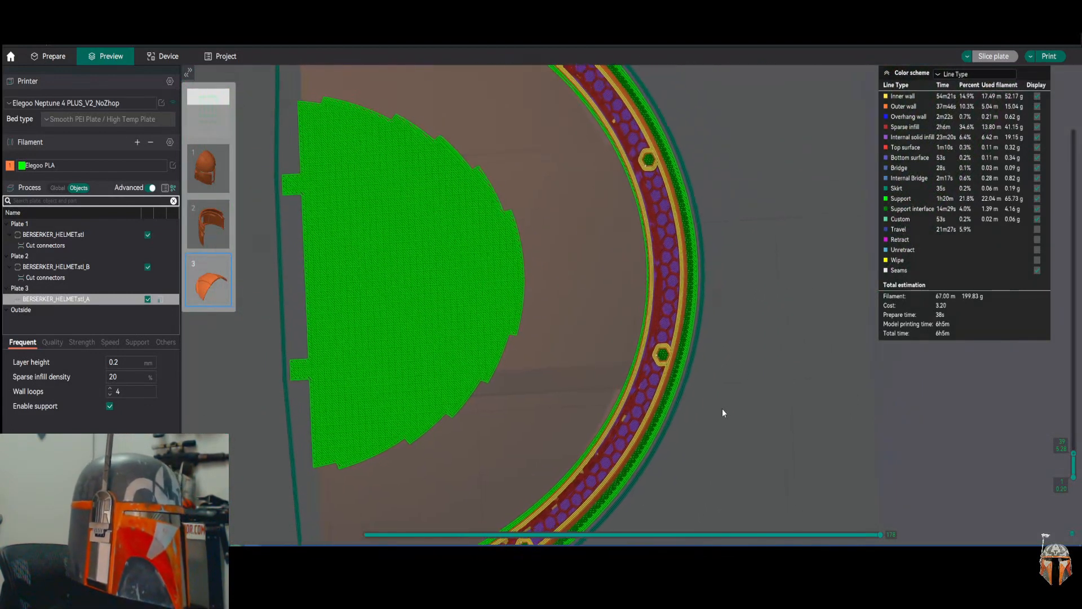
scroll(751, 343, "down", 3)
- Review the whole lower cross-section of the sliced crown piece, including the central support block and the outer wall
left_click_drag(602, 353, 576, 304)
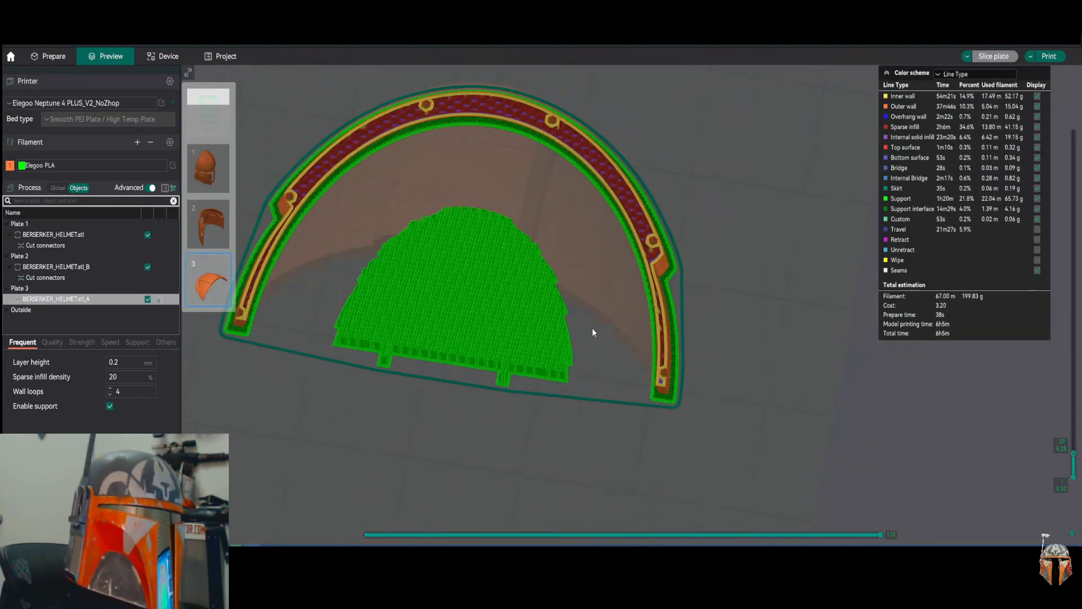
right_click_drag(630, 258, 737, 310)
left_click_drag(737, 310, 699, 290)
left_click_drag(801, 232, 670, 271)
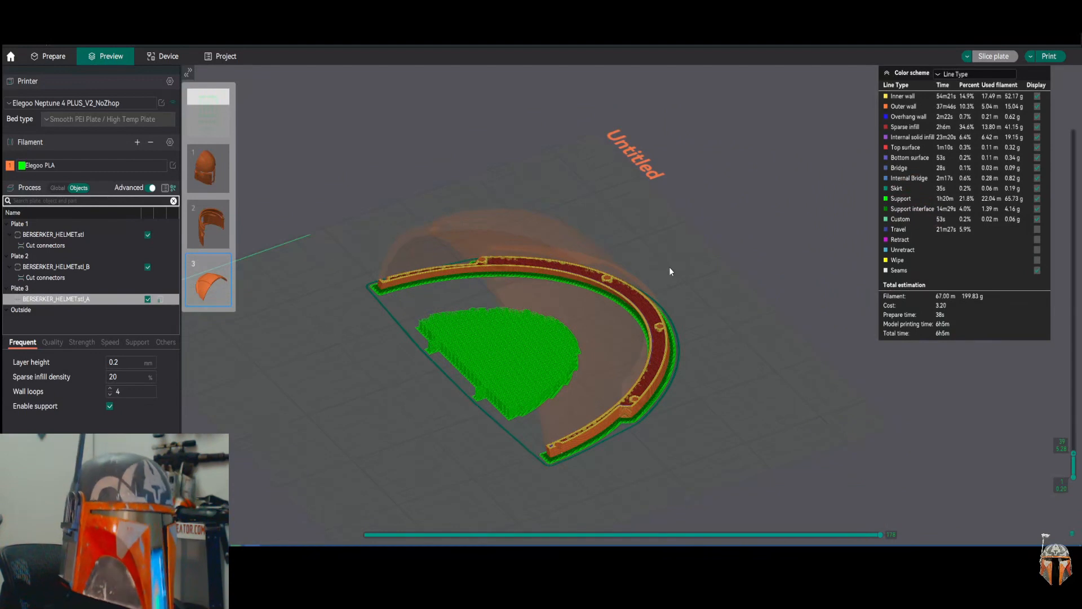
left_click_drag(601, 202, 648, 242)
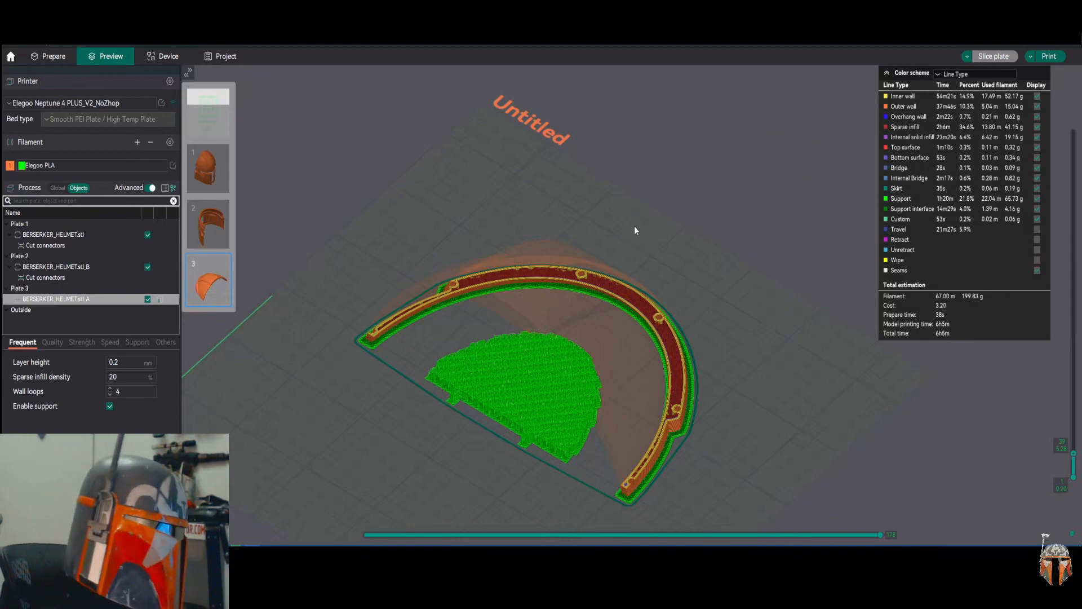
left_click_drag(662, 257, 698, 254)
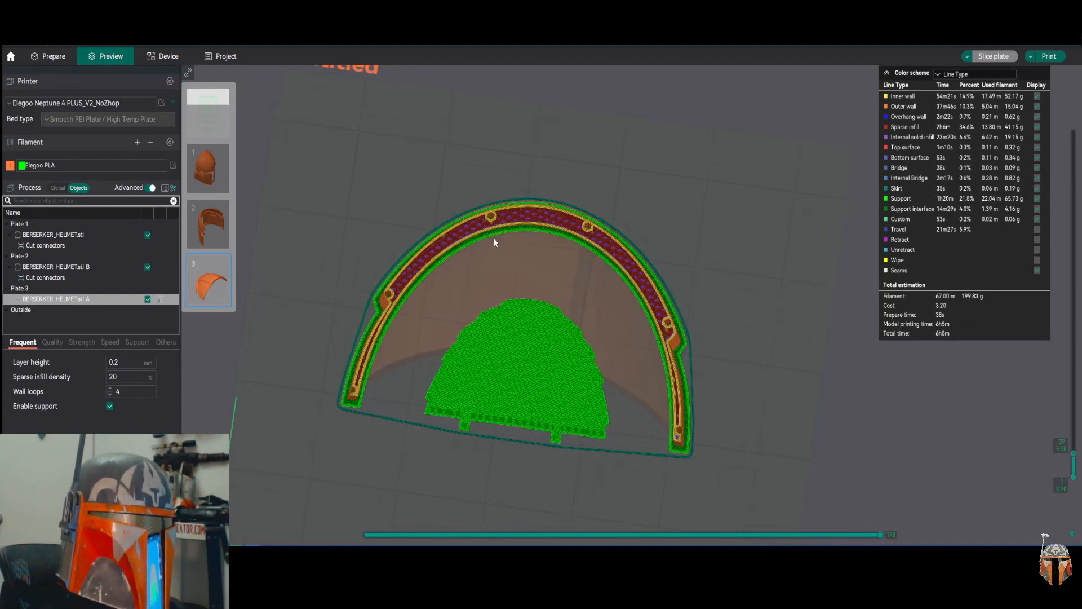
left_click_drag(670, 228, 683, 251)
- Return to the model preparation view and review the helmet pieces arranged on the three plates
left_click(53, 57)
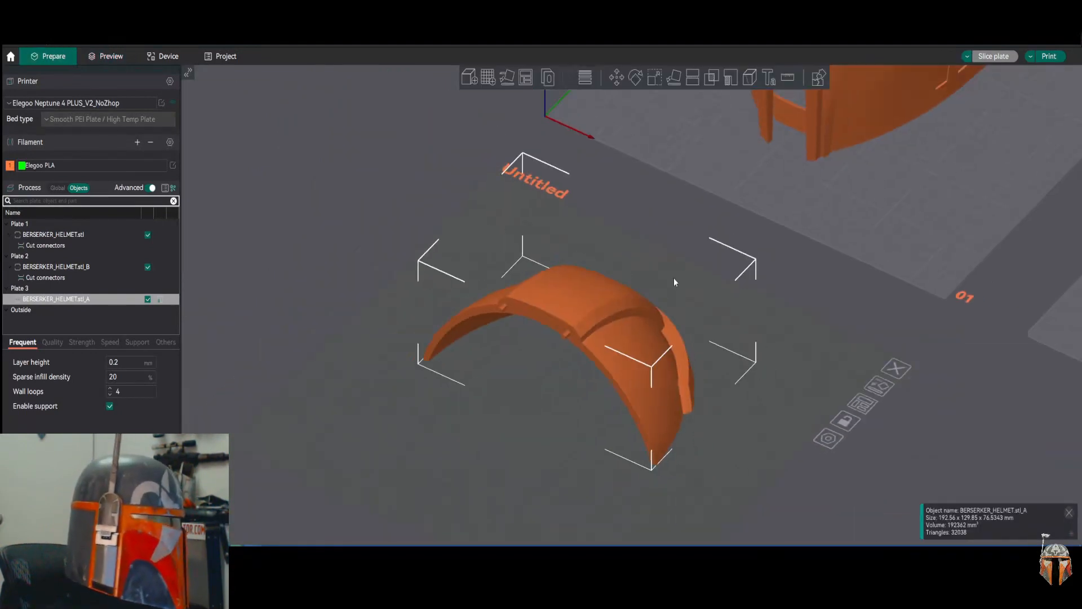
scroll(716, 265, "down", 5)
scroll(671, 354, "down", 2)
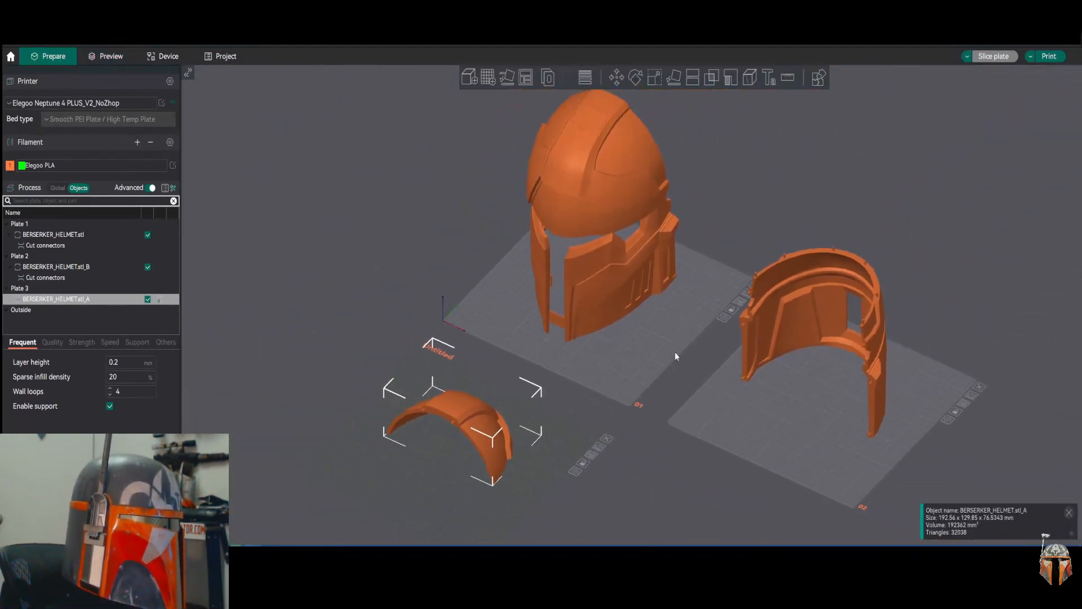
right_click_drag(675, 351, 608, 322)
mouse_move(607, 322)
left_mouse_down()
mouse_move(548, 290)
mouse_move(590, 311)
left_mouse_up()
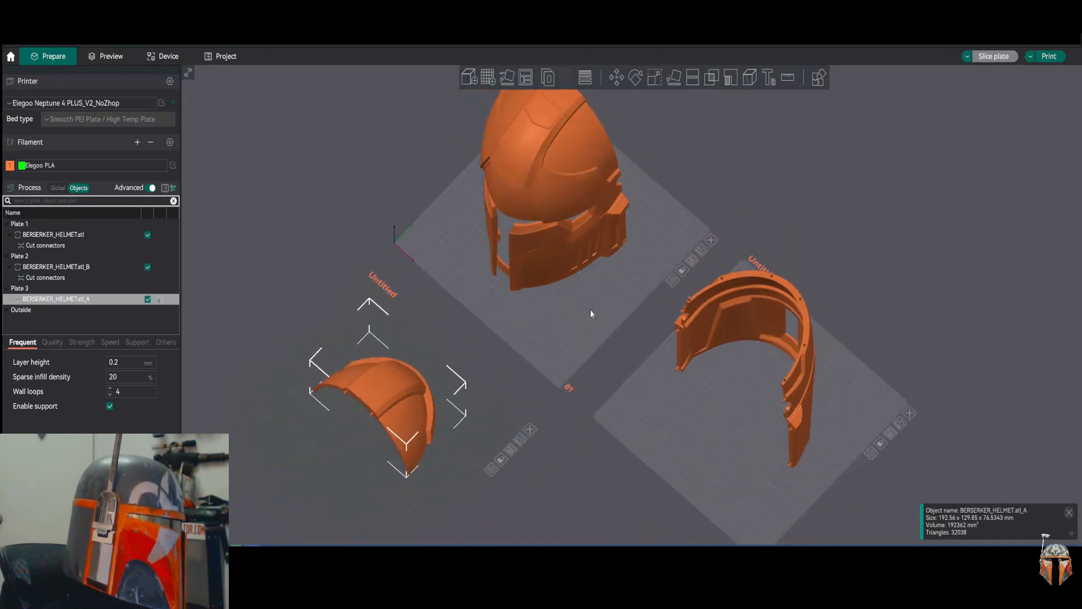
right_click_drag(590, 311, 590, 298)
left_click_drag(590, 298, 600, 284)
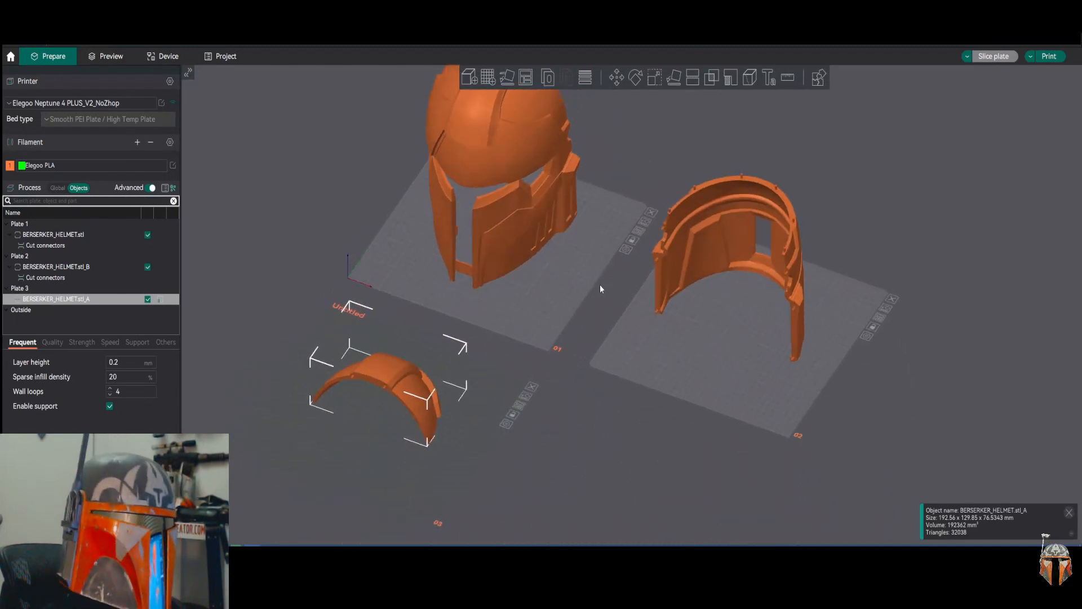
right_click_drag(594, 297, 635, 331)
left_click_drag(632, 332, 630, 322)
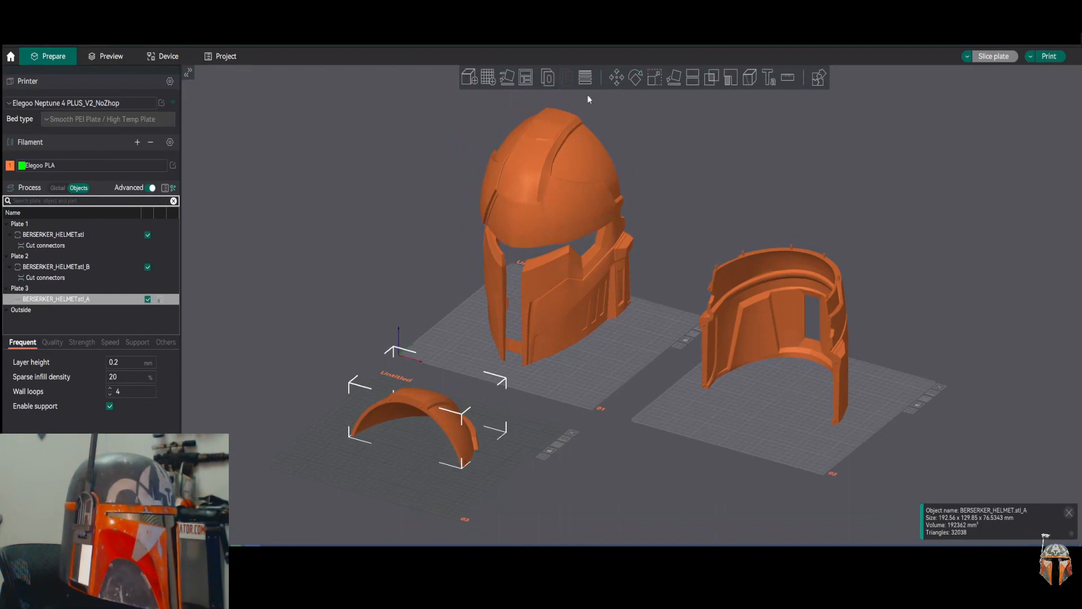
left_click_drag(720, 201, 653, 262)
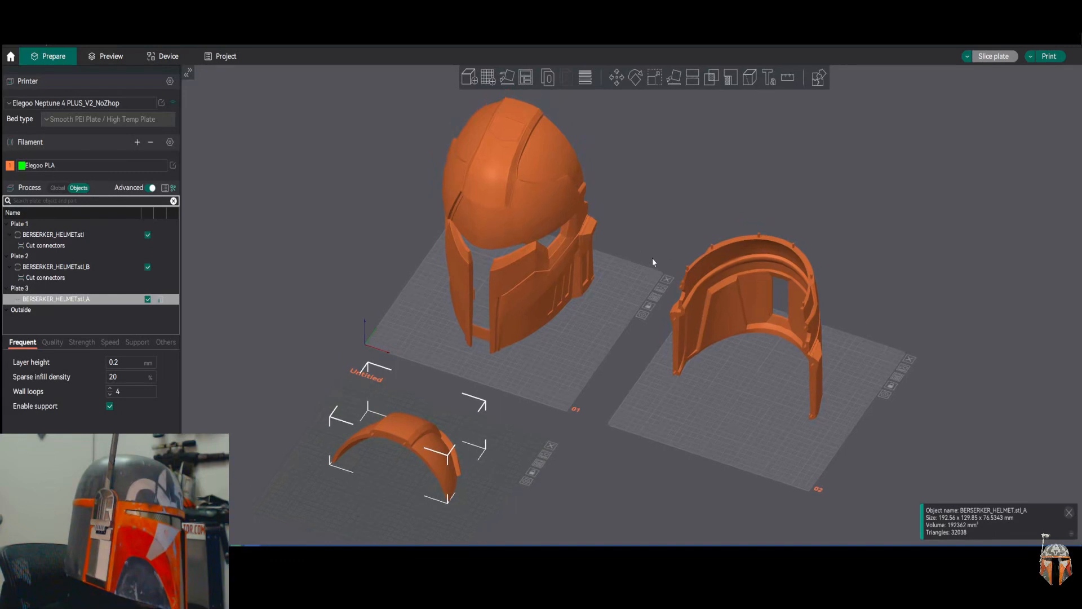